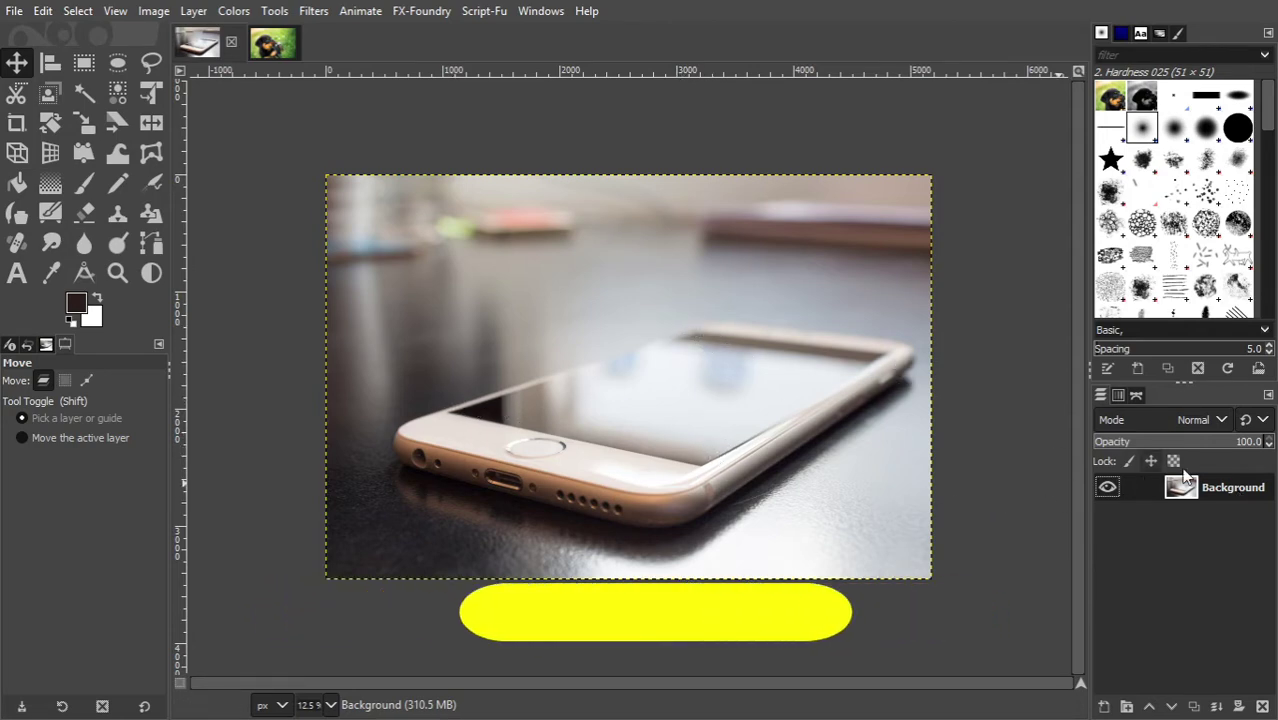
Step: Add an alpha channel to the Background layer of the smartphone image
{"action": "right_click", "coordinate": [1230, 487]}
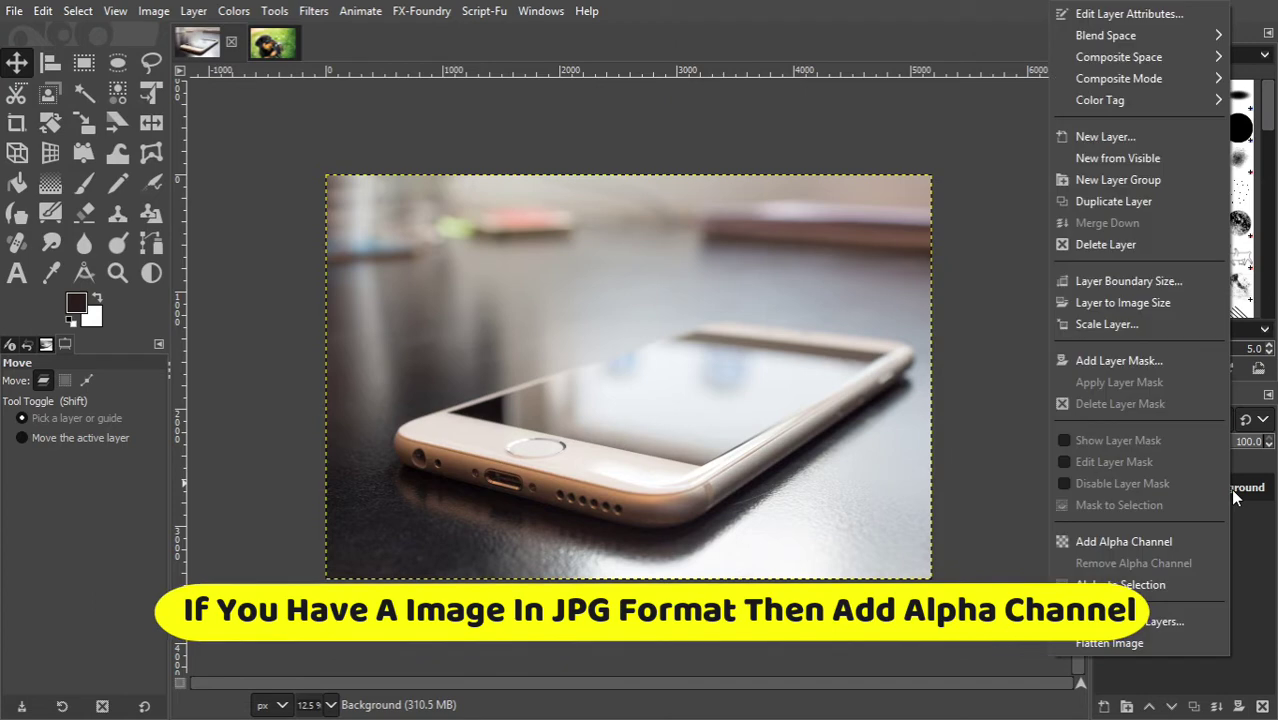
{"action": "left_click", "coordinate": [1146, 539]}
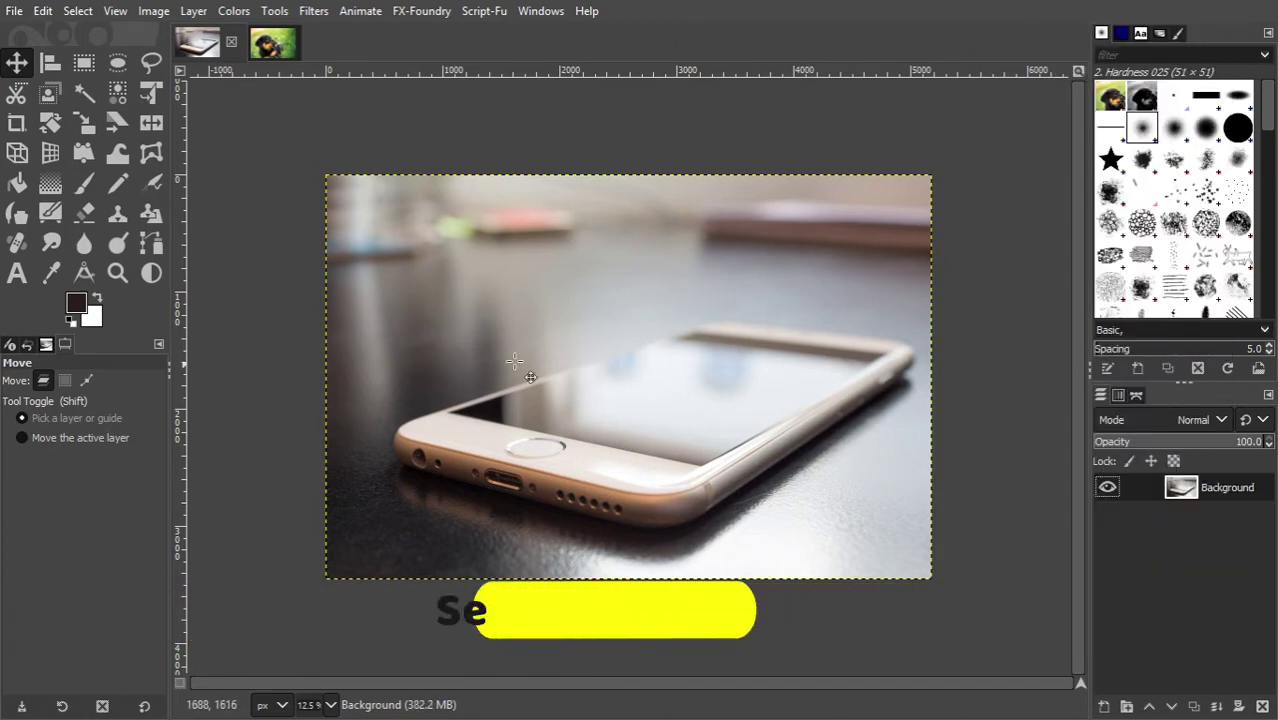
Step: Trace a closed path around the phone's screen with the Paths tool, anchoring it at the screen's corners
{"action": "left_click", "coordinate": [151, 245]}
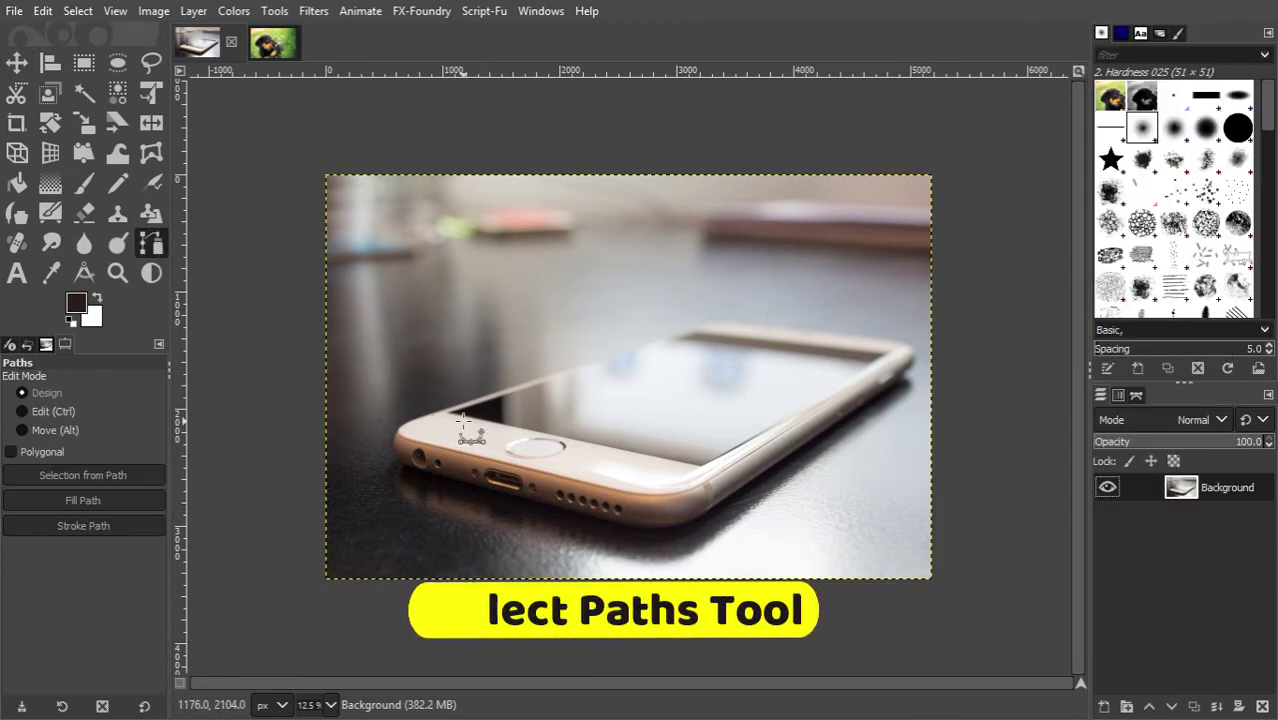
{"action": "scroll", "coordinate": [428, 398], "scroll_direction": "up", "scroll_amount": 4}
{"action": "left_click", "coordinate": [416, 391]}
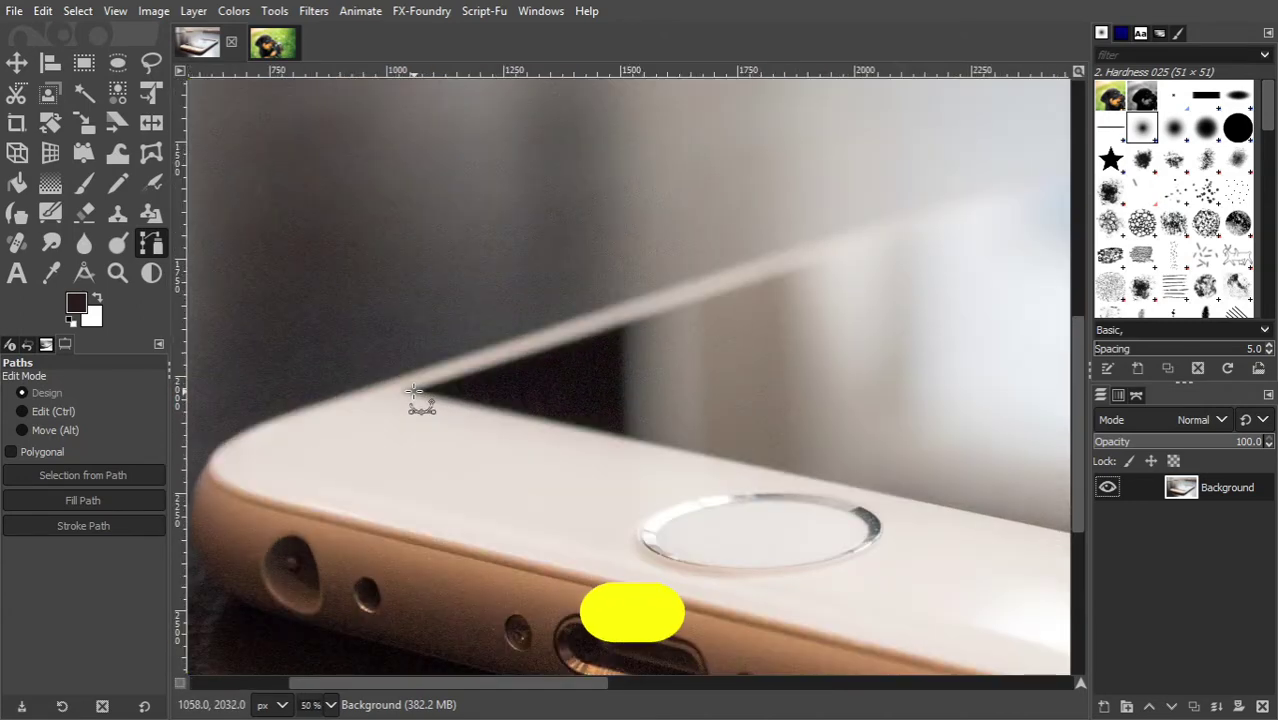
{"action": "scroll", "coordinate": [577, 441], "scroll_direction": "down", "scroll_amount": 3}
{"action": "scroll", "coordinate": [735, 512], "scroll_direction": "up", "scroll_amount": 2}
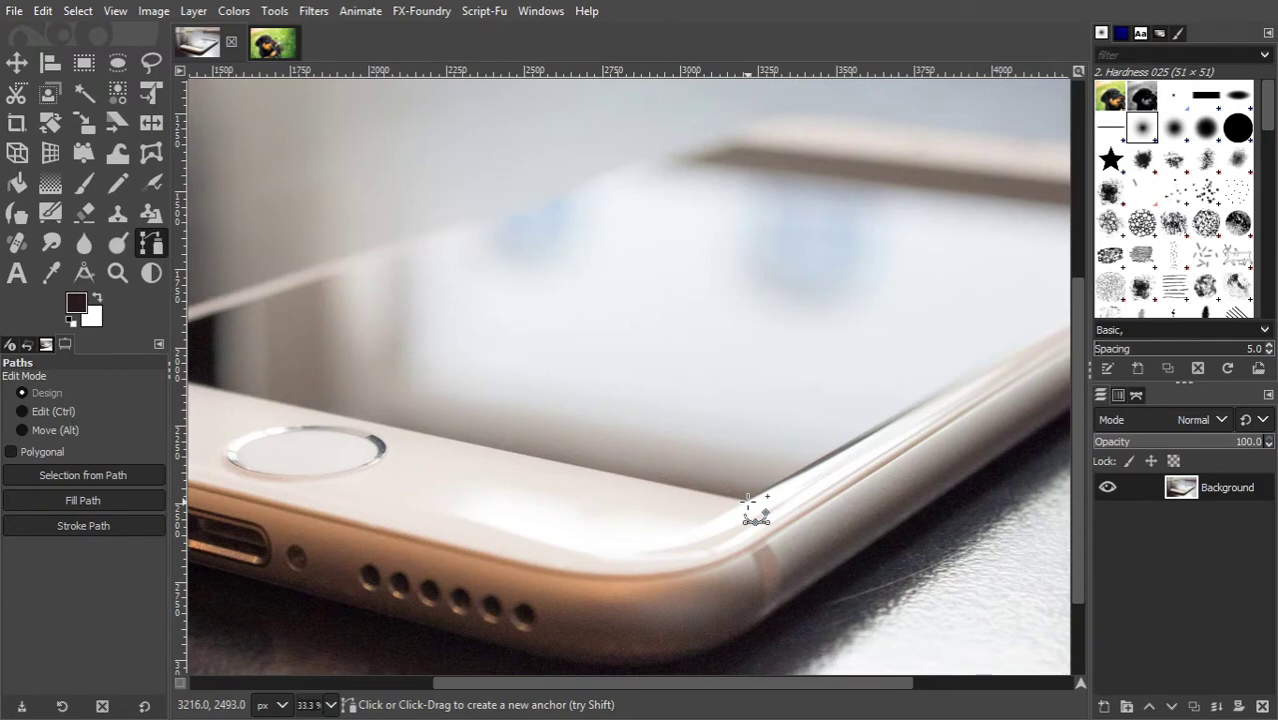
{"action": "left_click", "coordinate": [748, 500]}
{"action": "scroll", "coordinate": [773, 502], "scroll_direction": "down", "scroll_amount": 2}
{"action": "scroll", "coordinate": [965, 385], "scroll_direction": "up", "scroll_amount": 2}
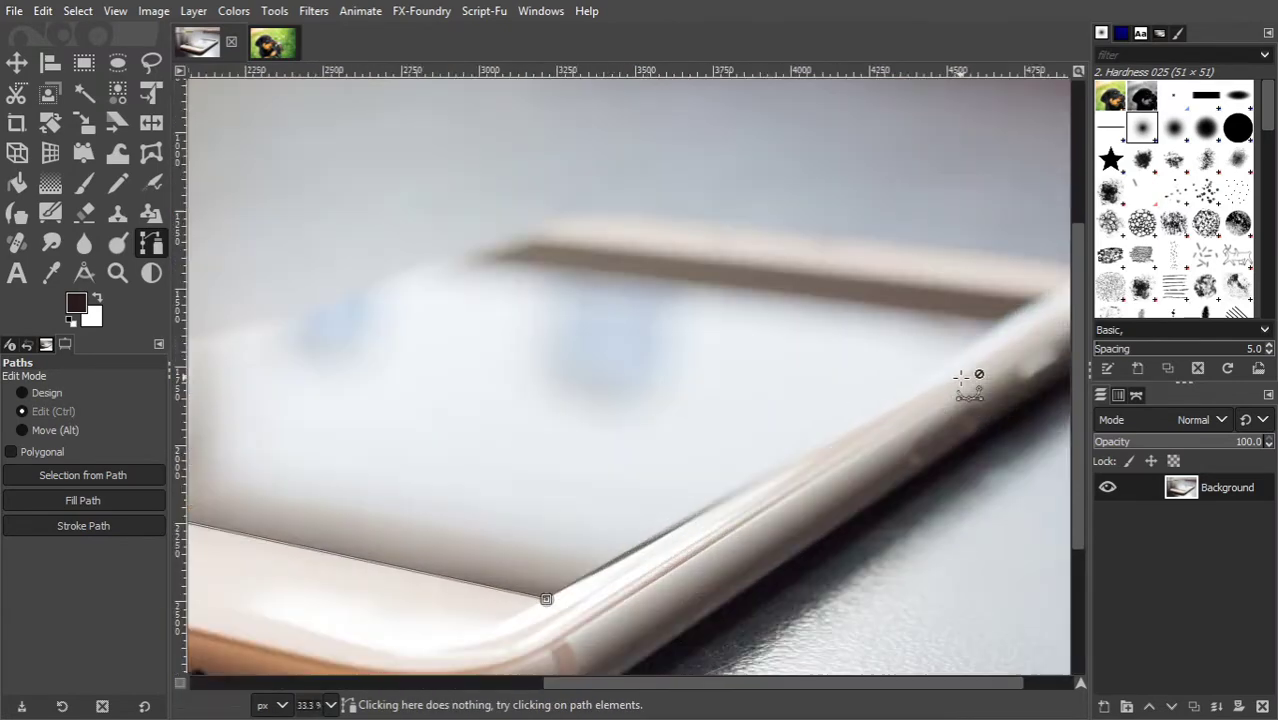
{"action": "left_click", "coordinate": [940, 372]}
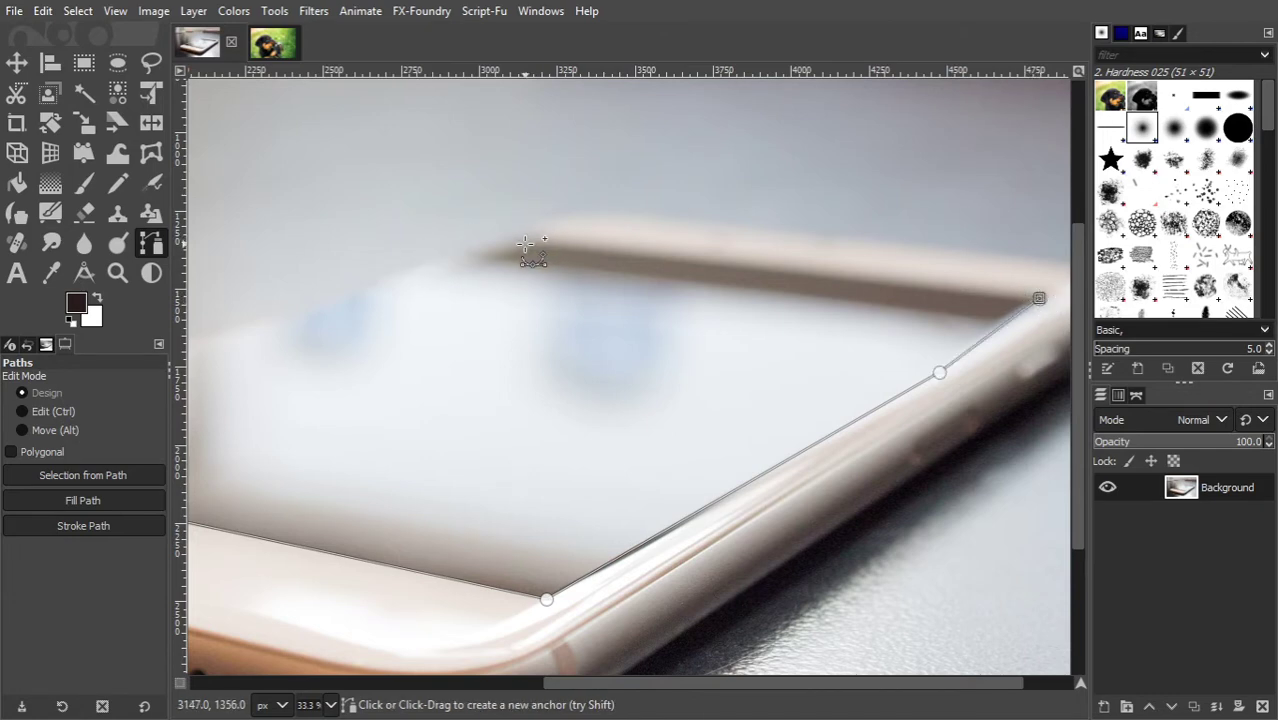
{"action": "scroll", "coordinate": [513, 260], "scroll_direction": "down", "scroll_amount": 2}
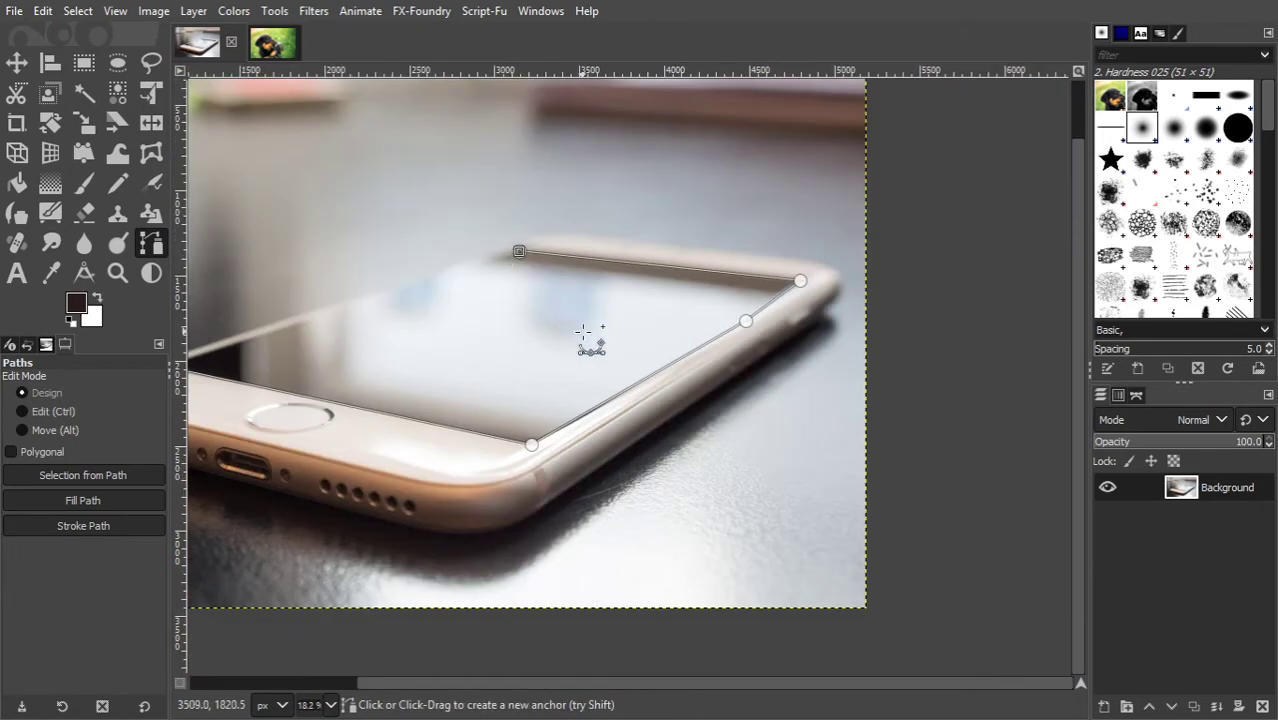
{"action": "scroll", "coordinate": [590, 334], "scroll_direction": "left", "scroll_amount": 3}
{"action": "scroll", "coordinate": [434, 356], "scroll_direction": "up", "scroll_amount": 1}
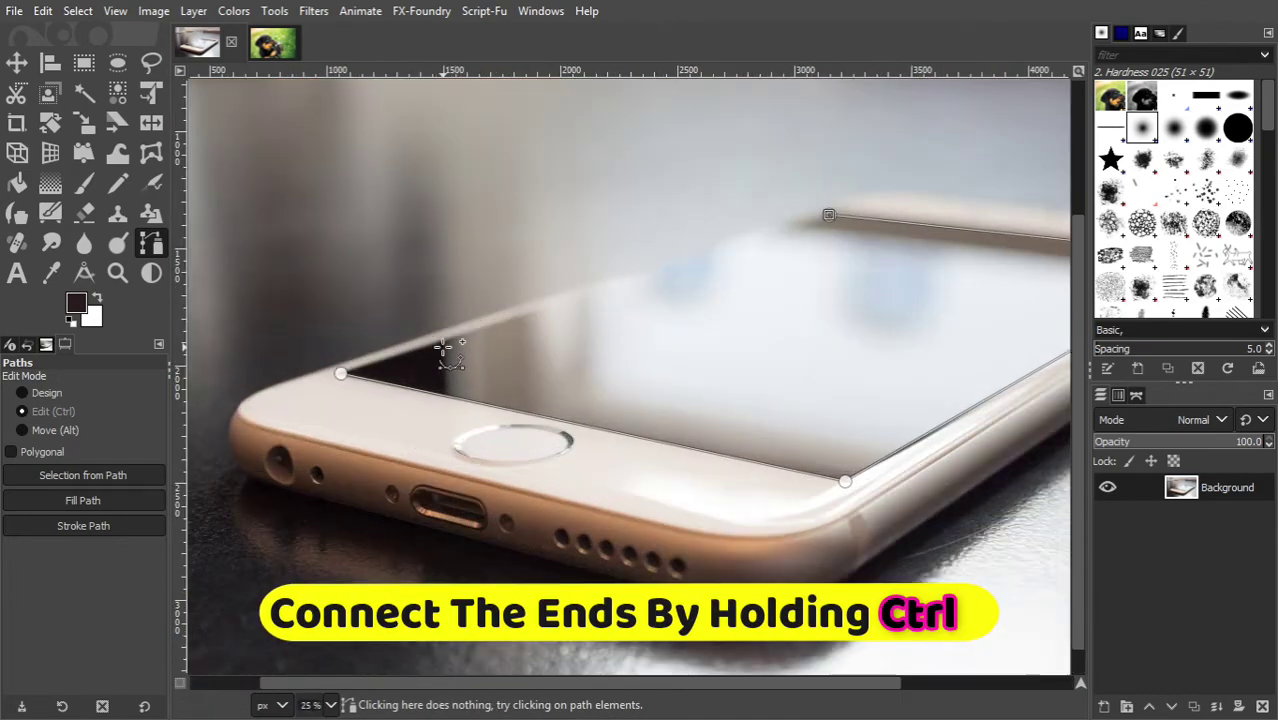
{"action": "left_click", "coordinate": [340, 373], "text": "ctrl"}
{"action": "scroll", "coordinate": [679, 371], "scroll_direction": "down", "scroll_amount": 2}
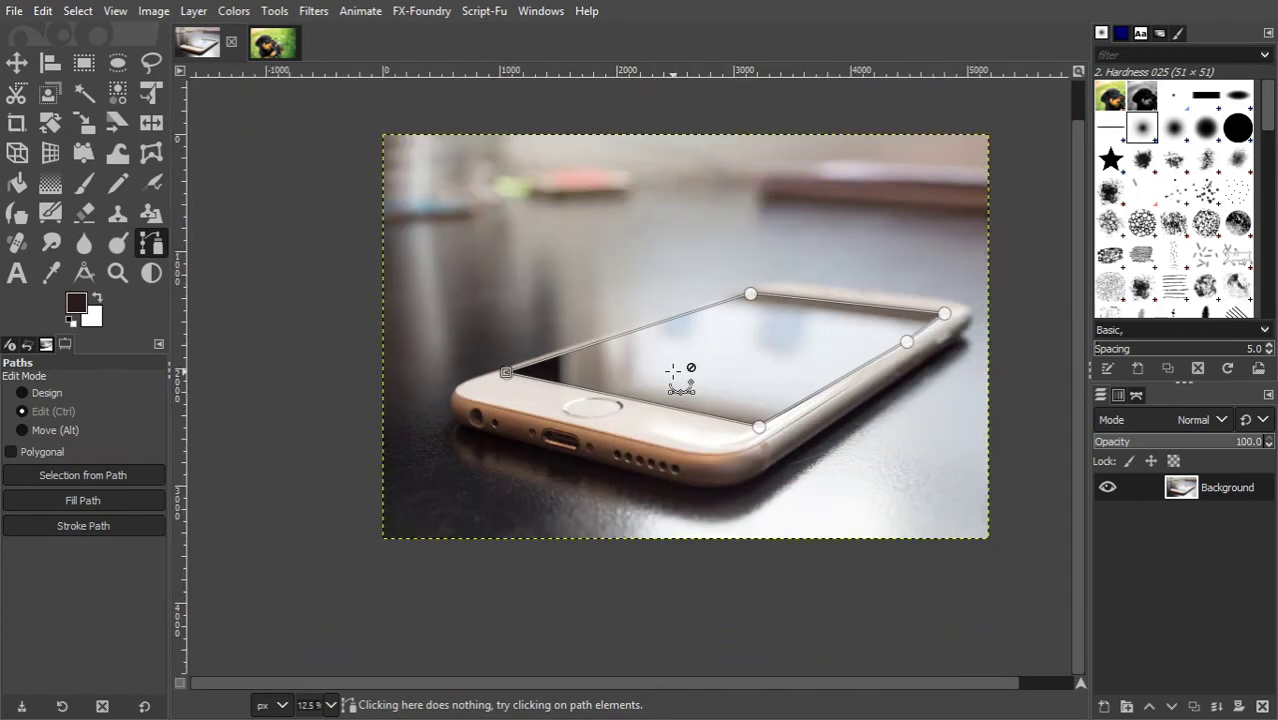
Step: Turn the path into a selection to delete the phone's screen area, and clear the selection
{"action": "key", "text": "Return"}
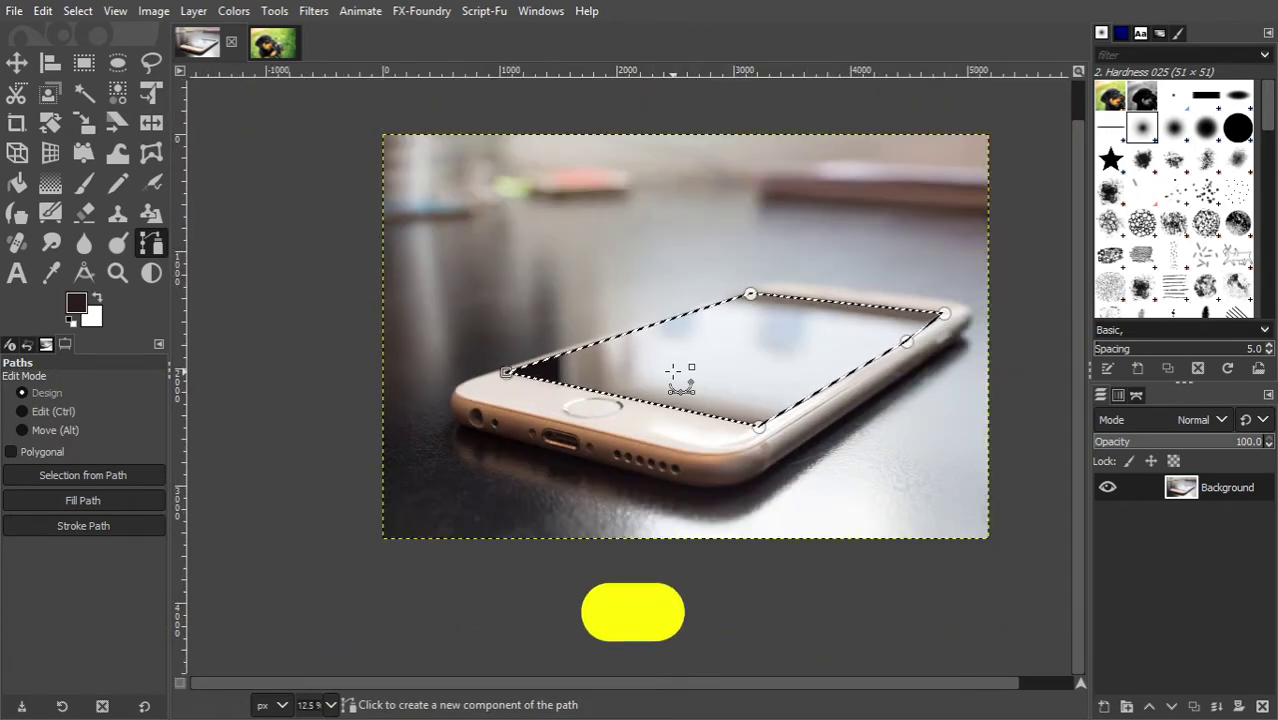
{"action": "scroll", "coordinate": [679, 371], "scroll_direction": "right", "scroll_amount": 1}
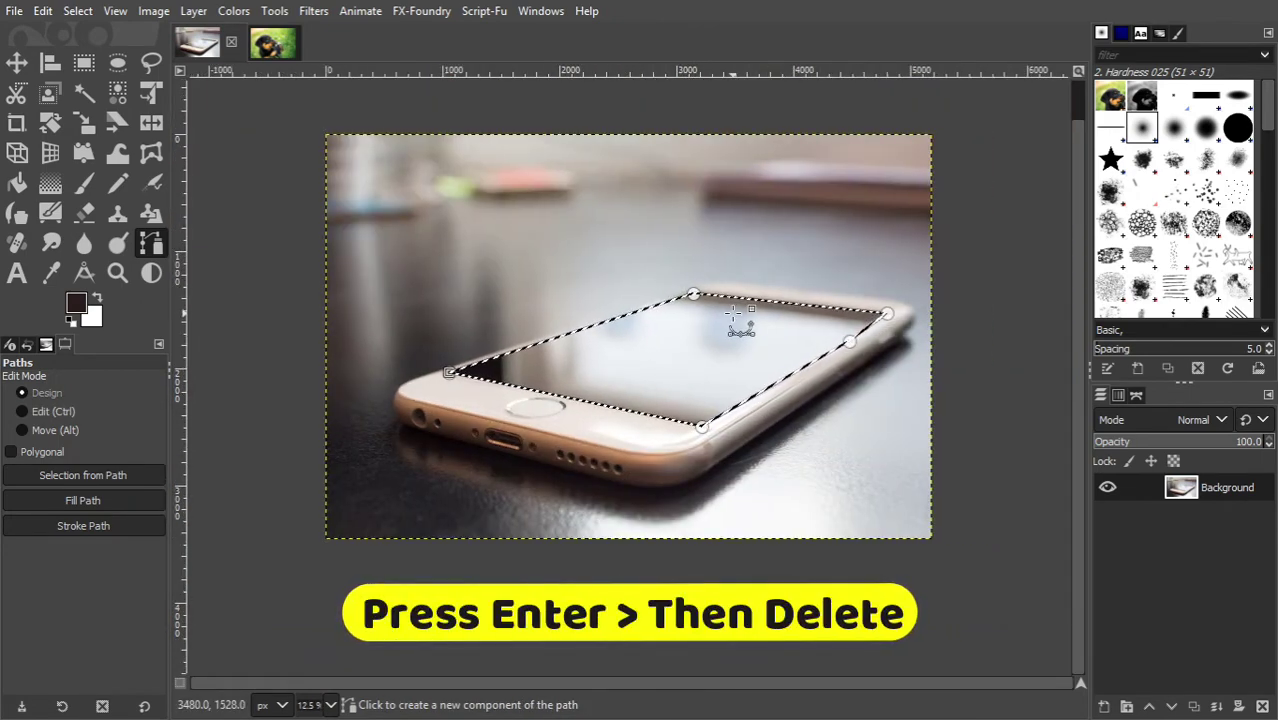
{"action": "key", "text": "Delete"}
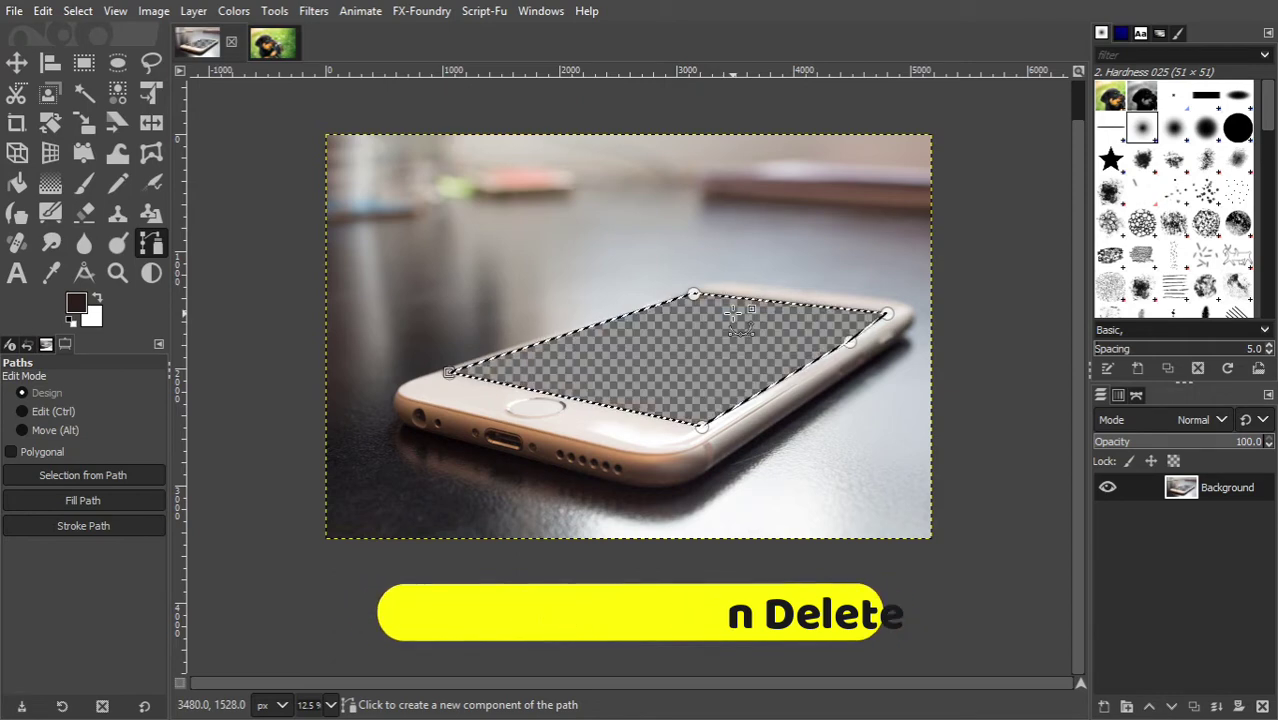
{"action": "left_click", "coordinate": [9, 67]}
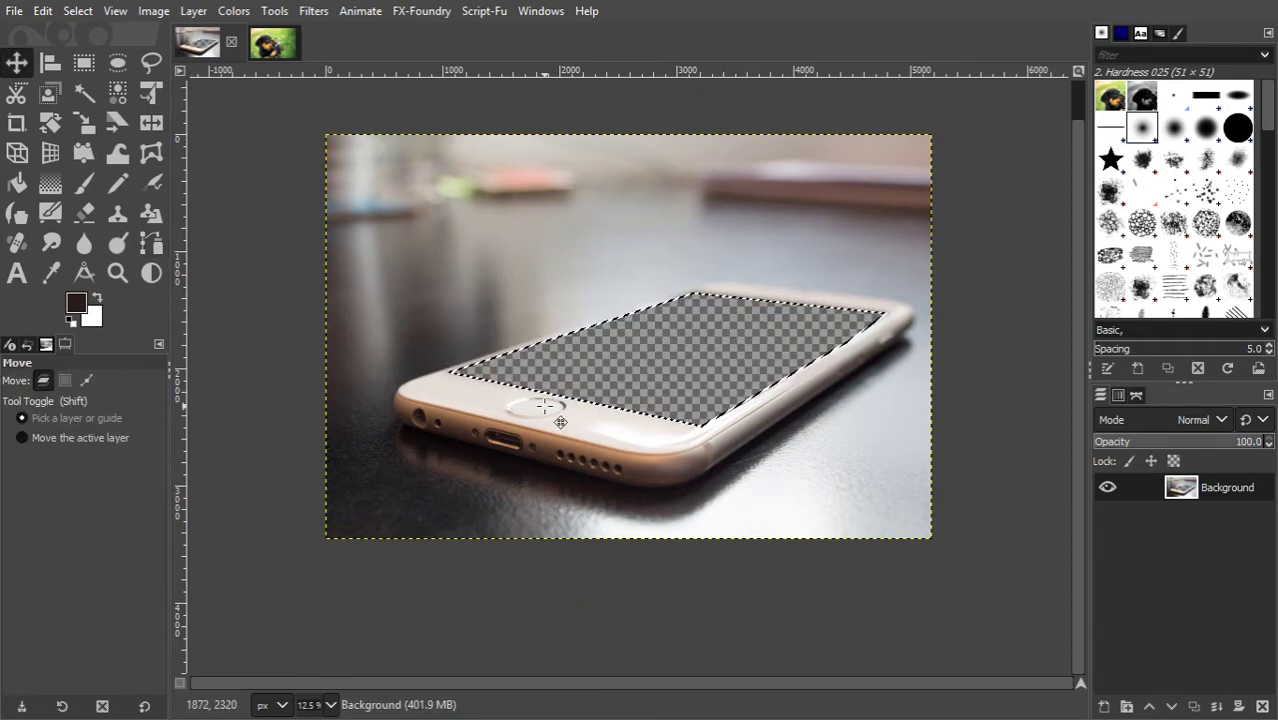
{"action": "left_click", "coordinate": [78, 12]}
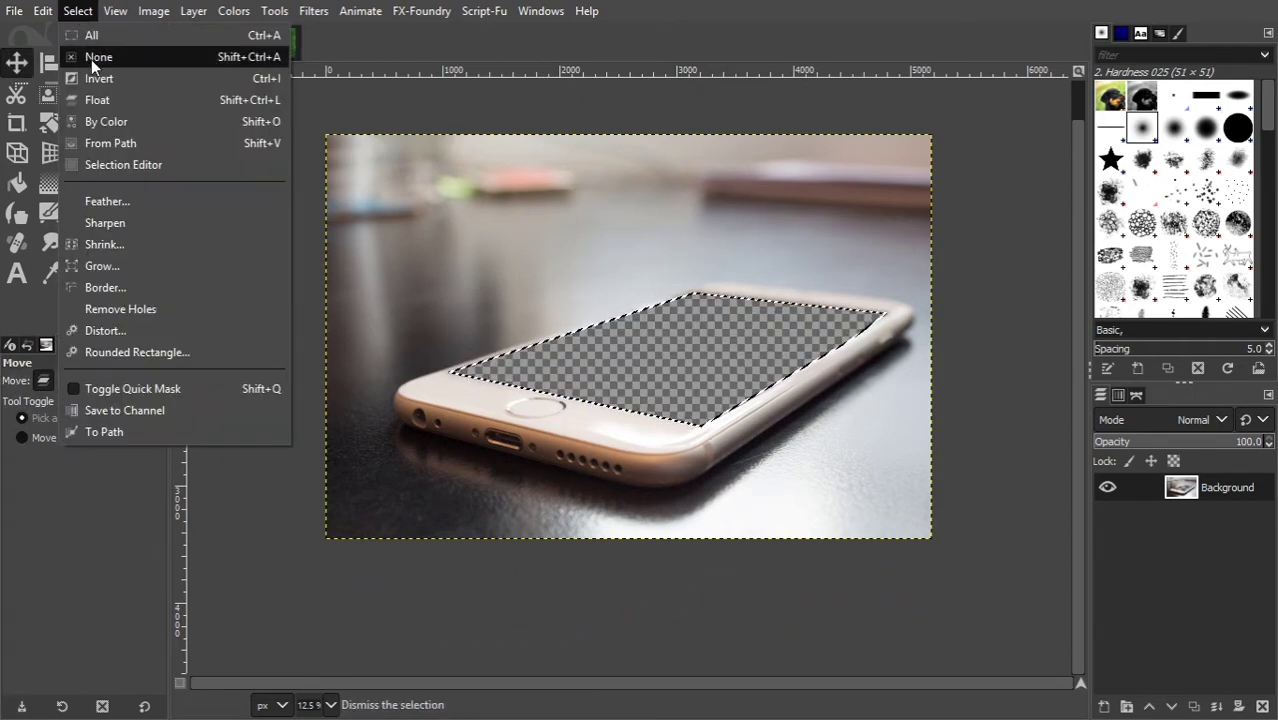
{"action": "left_click", "coordinate": [93, 59]}
{"action": "scroll", "coordinate": [710, 366], "scroll_direction": "up", "scroll_amount": 1}
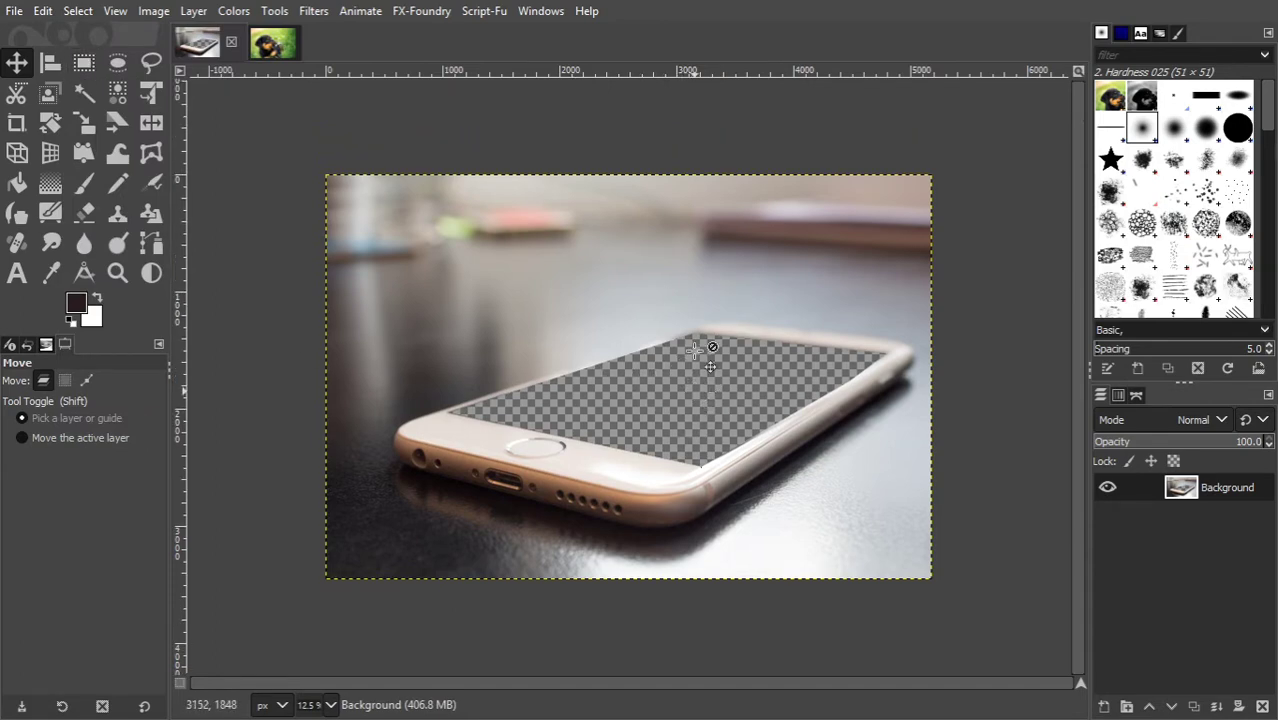
Step: Copy the puppy image and paste it as a new layer into the smartphone image
{"action": "left_click", "coordinate": [273, 43]}
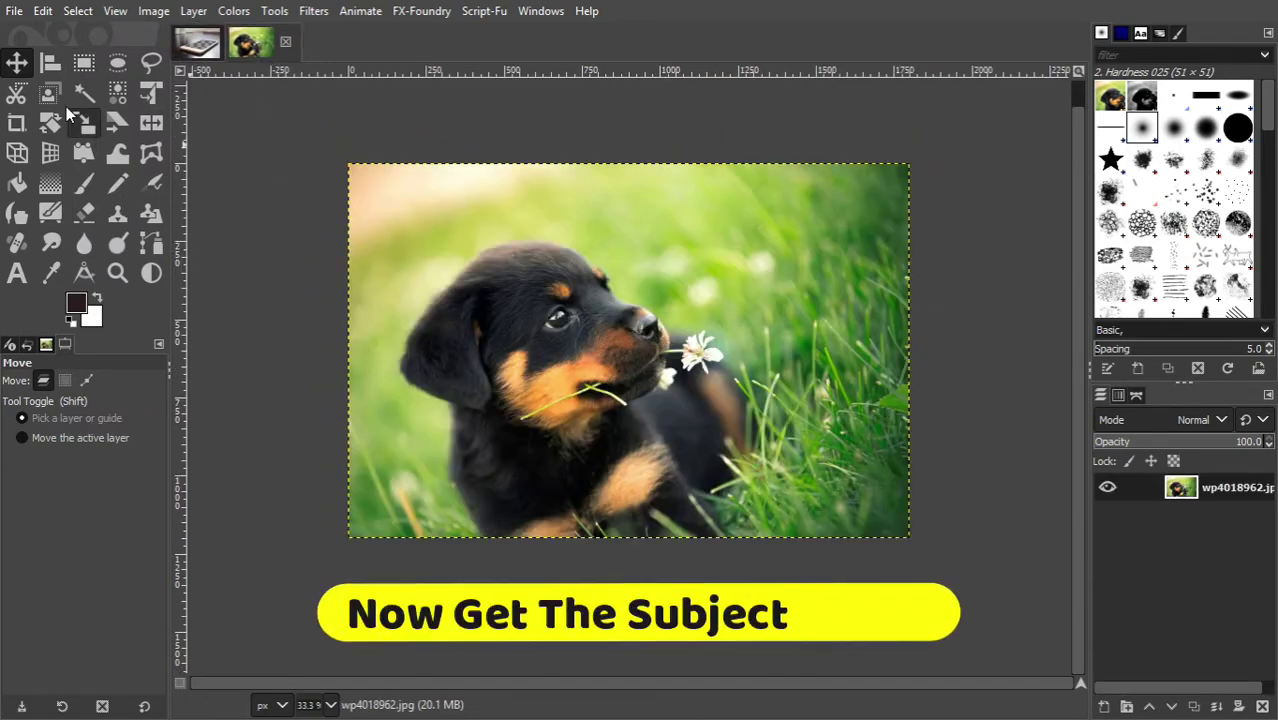
{"action": "left_click", "coordinate": [40, 14]}
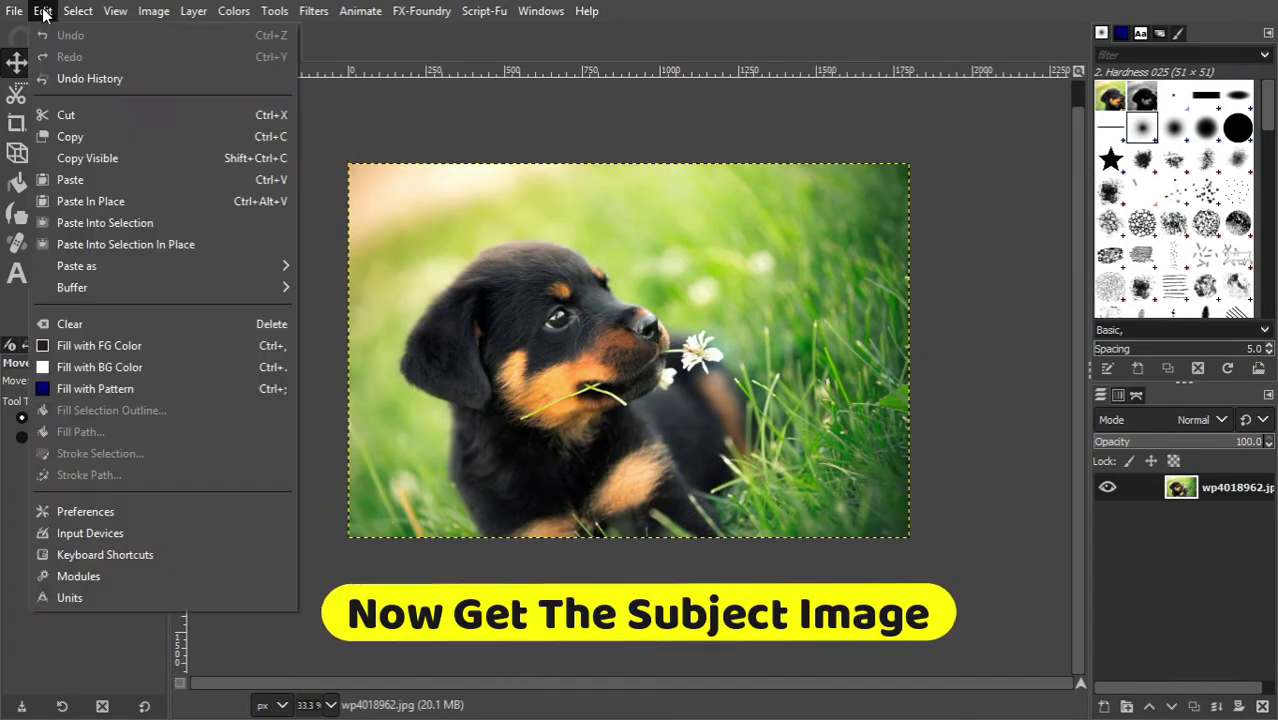
{"action": "left_click", "coordinate": [89, 142]}
{"action": "left_click", "coordinate": [197, 42]}
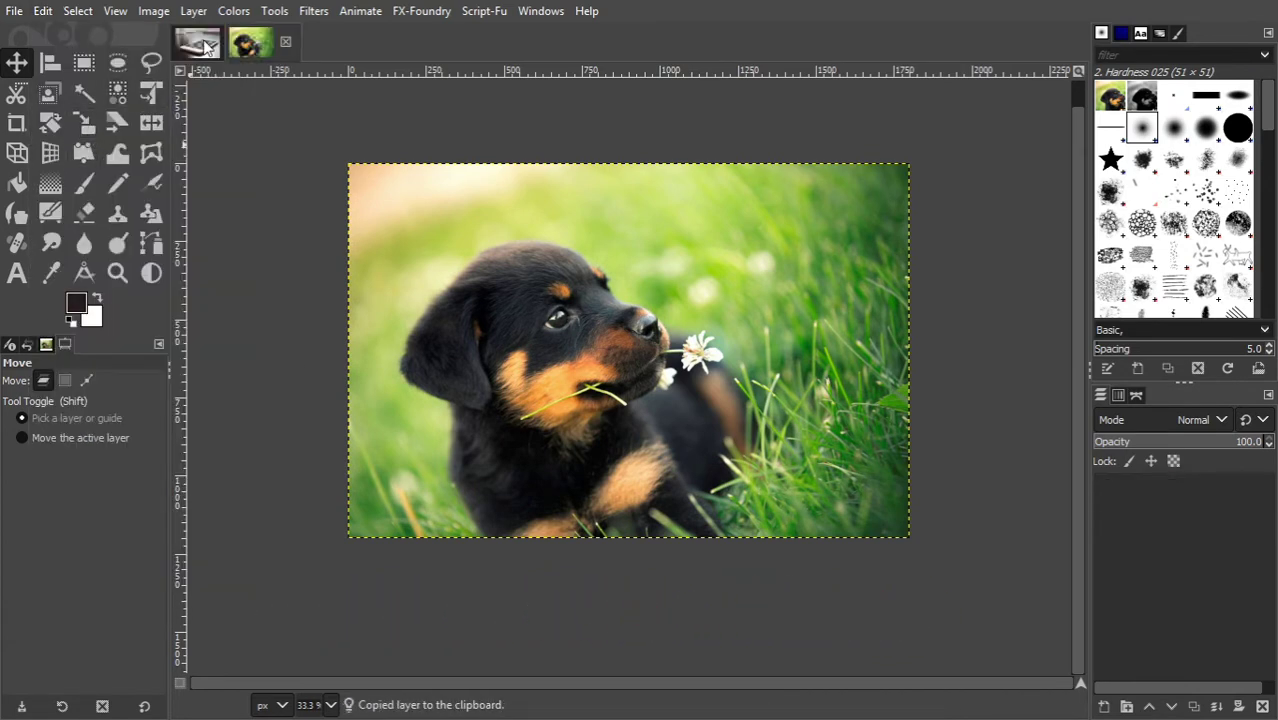
{"action": "left_click", "coordinate": [40, 14]}
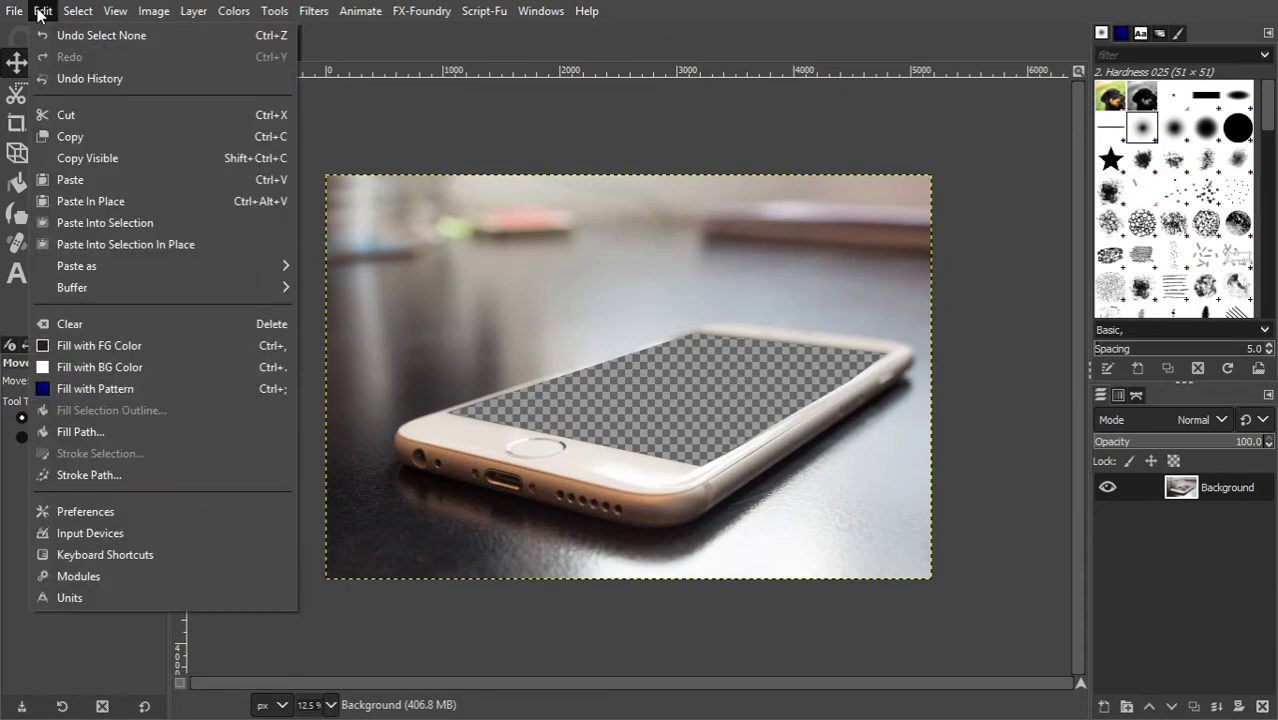
{"action": "mouse_move", "coordinate": [273, 265]}
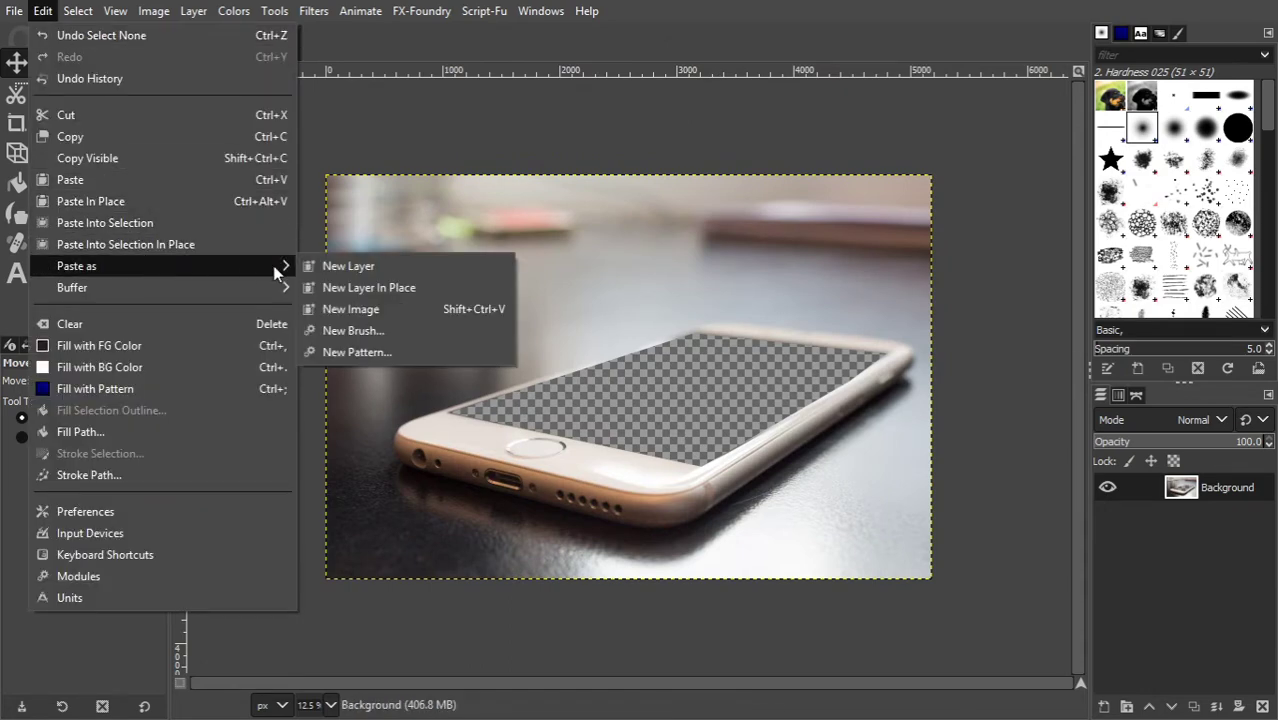
{"action": "left_click", "coordinate": [358, 268]}
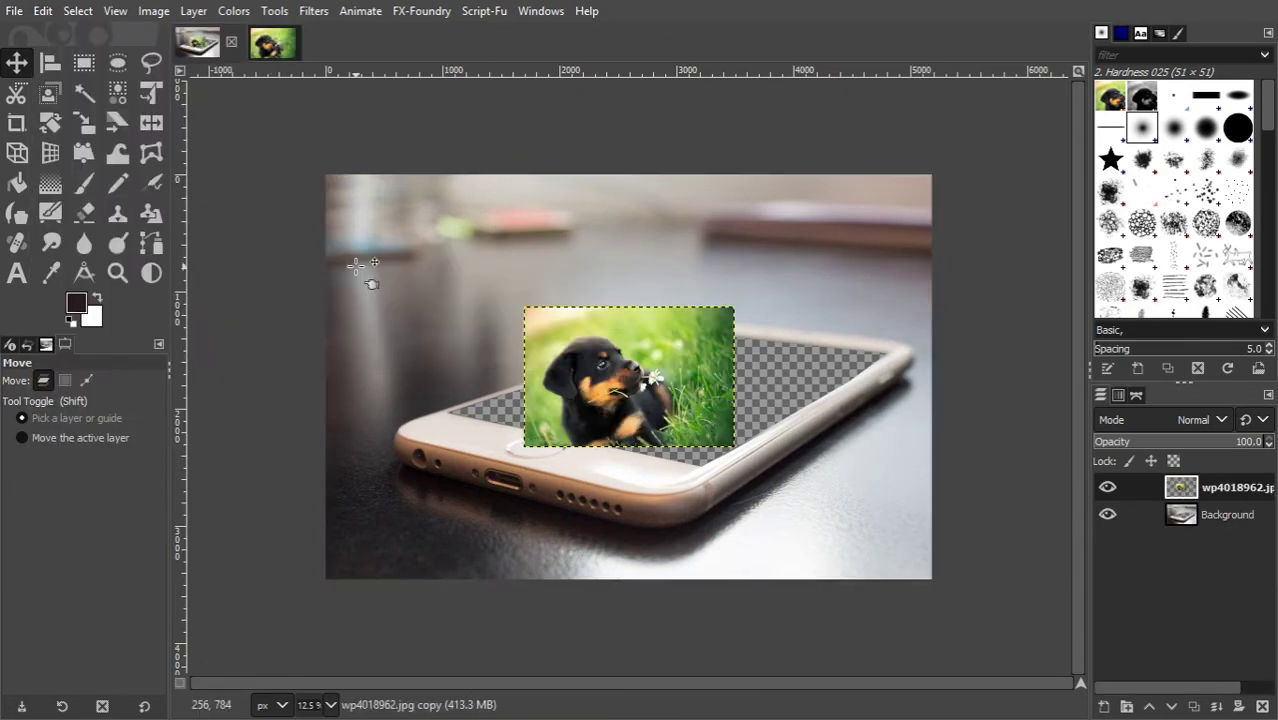
Step: Move the puppy layer below the Background layer and lower the Background layer's opacity to 48.9
{"action": "left_click", "coordinate": [1230, 520]}
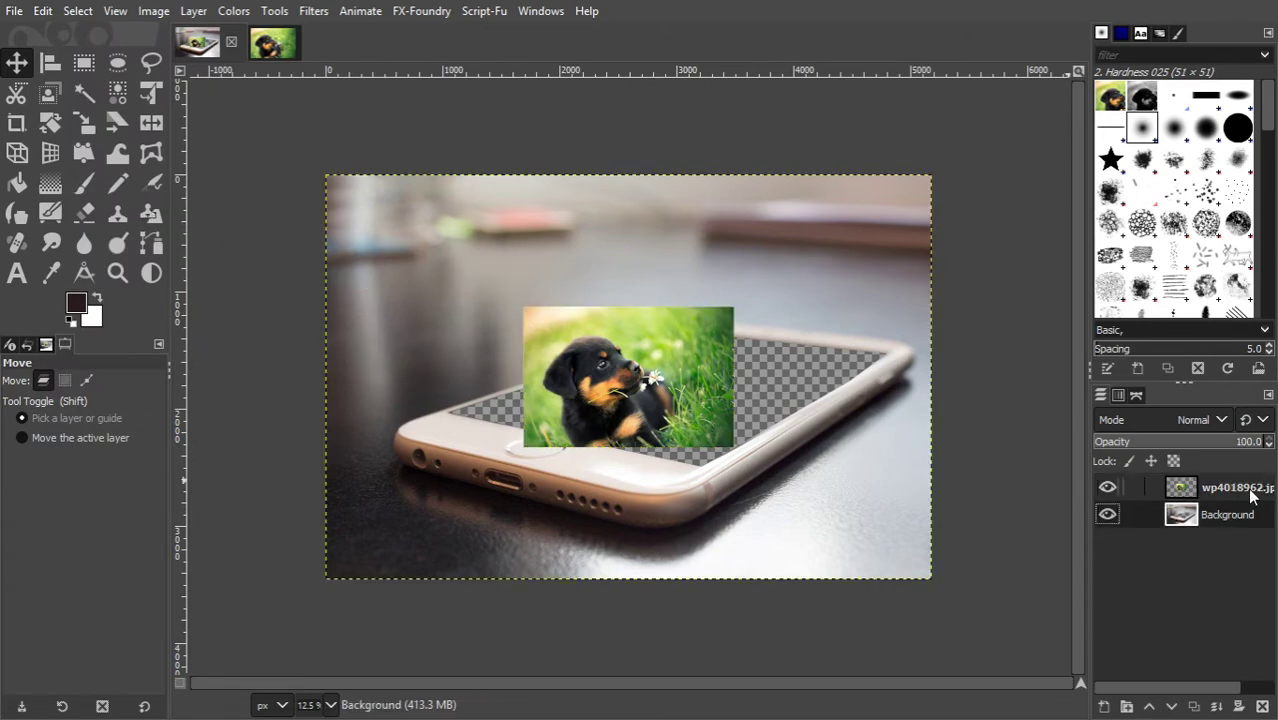
{"action": "left_click", "coordinate": [1253, 494]}
{"action": "left_click_drag", "start_coordinate": [1245, 533], "coordinate": [1227, 535]}
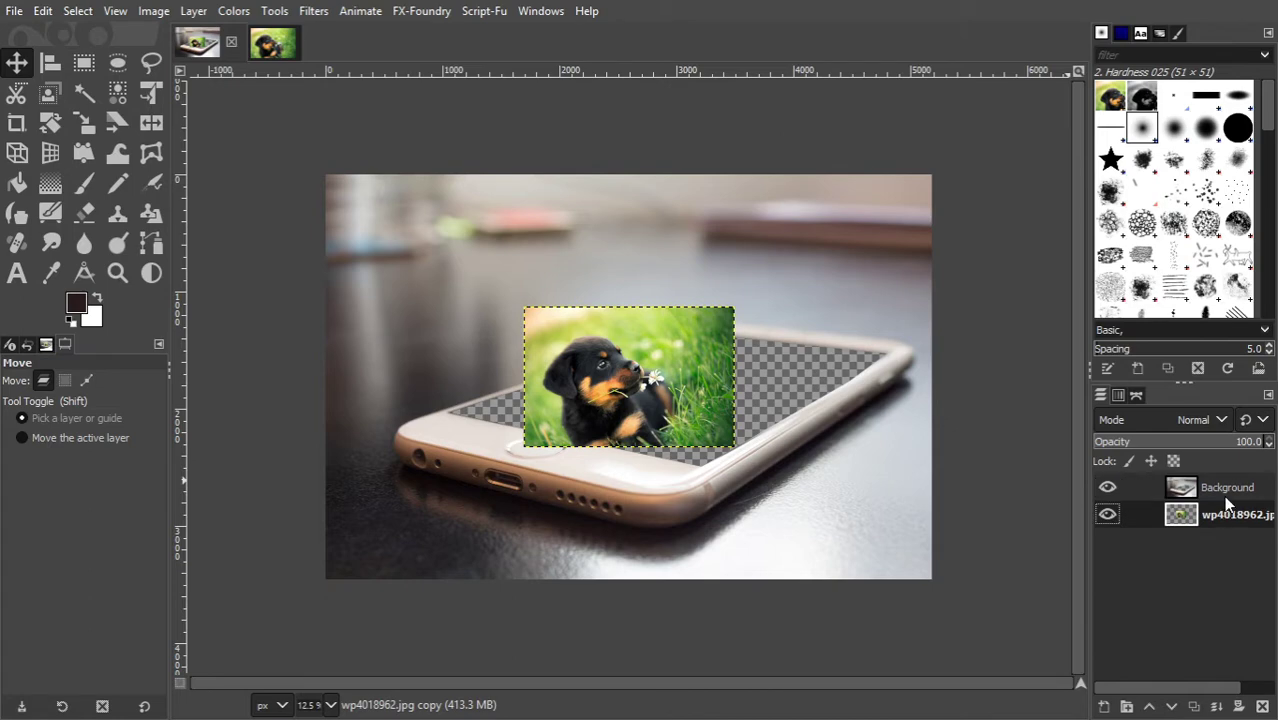
{"action": "left_click", "coordinate": [1236, 484]}
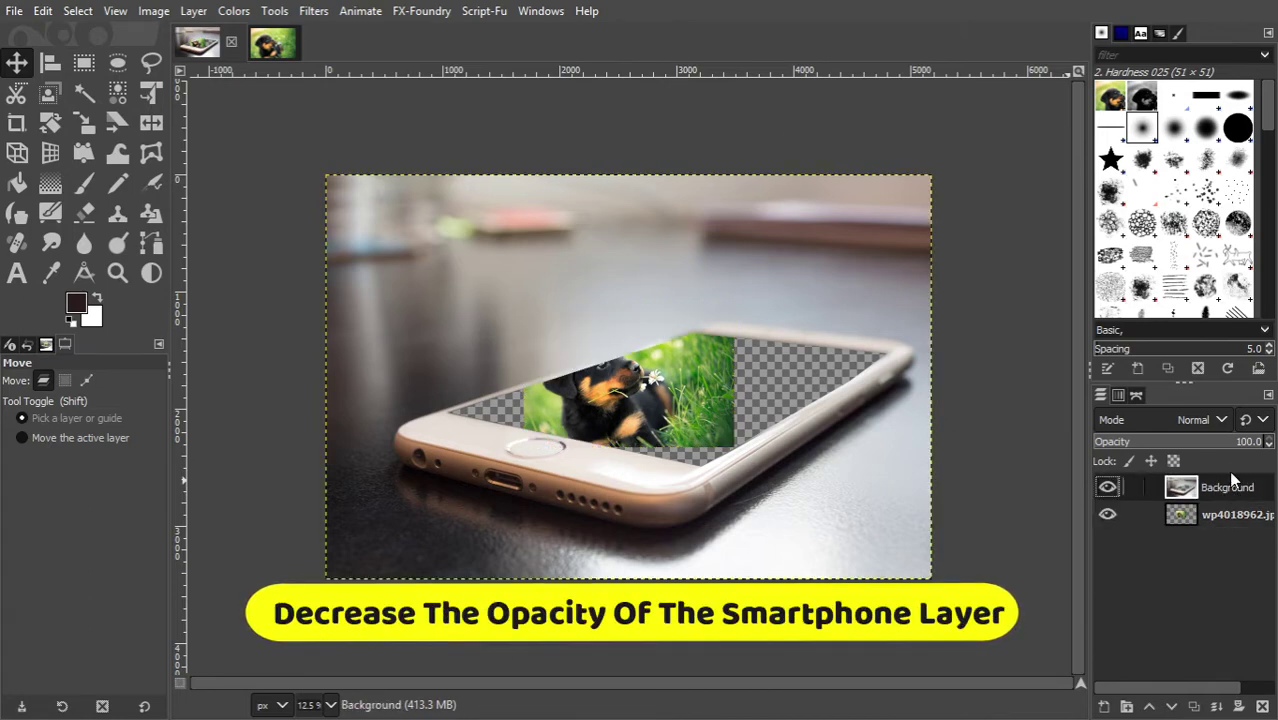
{"action": "left_click_drag", "start_coordinate": [1240, 445], "coordinate": [1201, 443]}
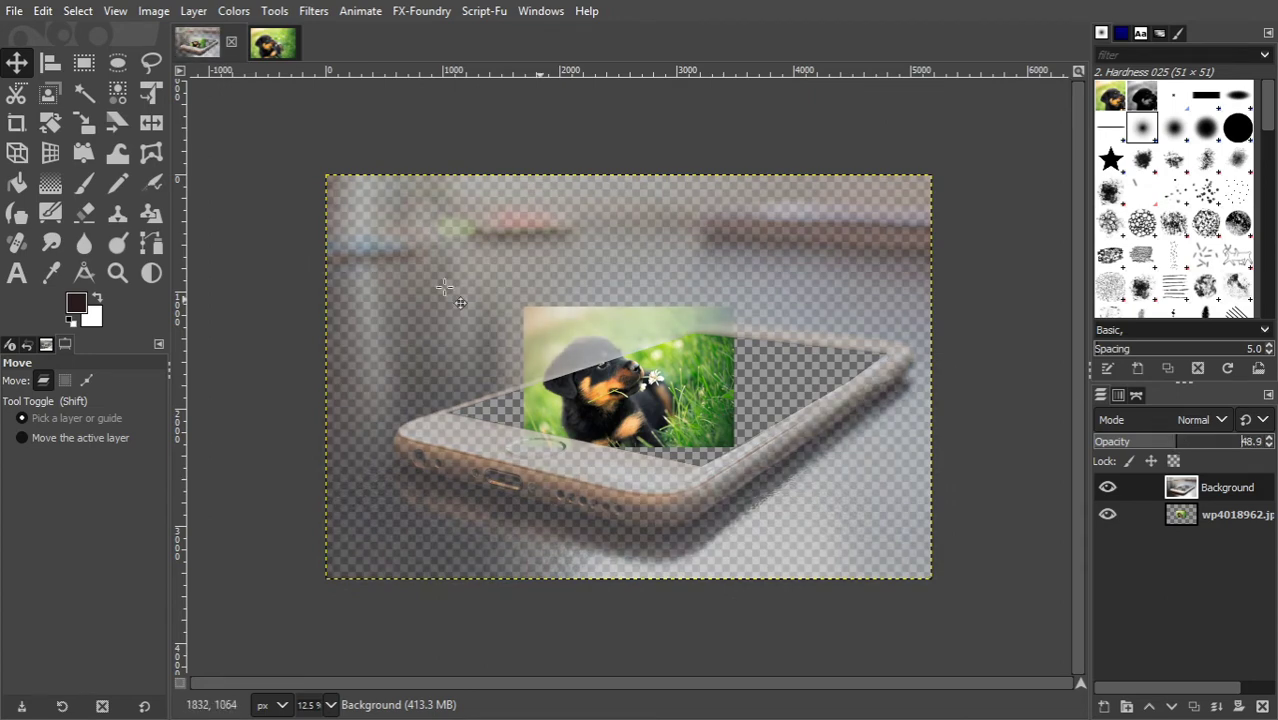
Step: Scale the puppy layer to 4122 × 2748 px with its aspect ratio kept, positioned so it covers the phone's screen cutout
{"action": "left_click", "coordinate": [84, 121]}
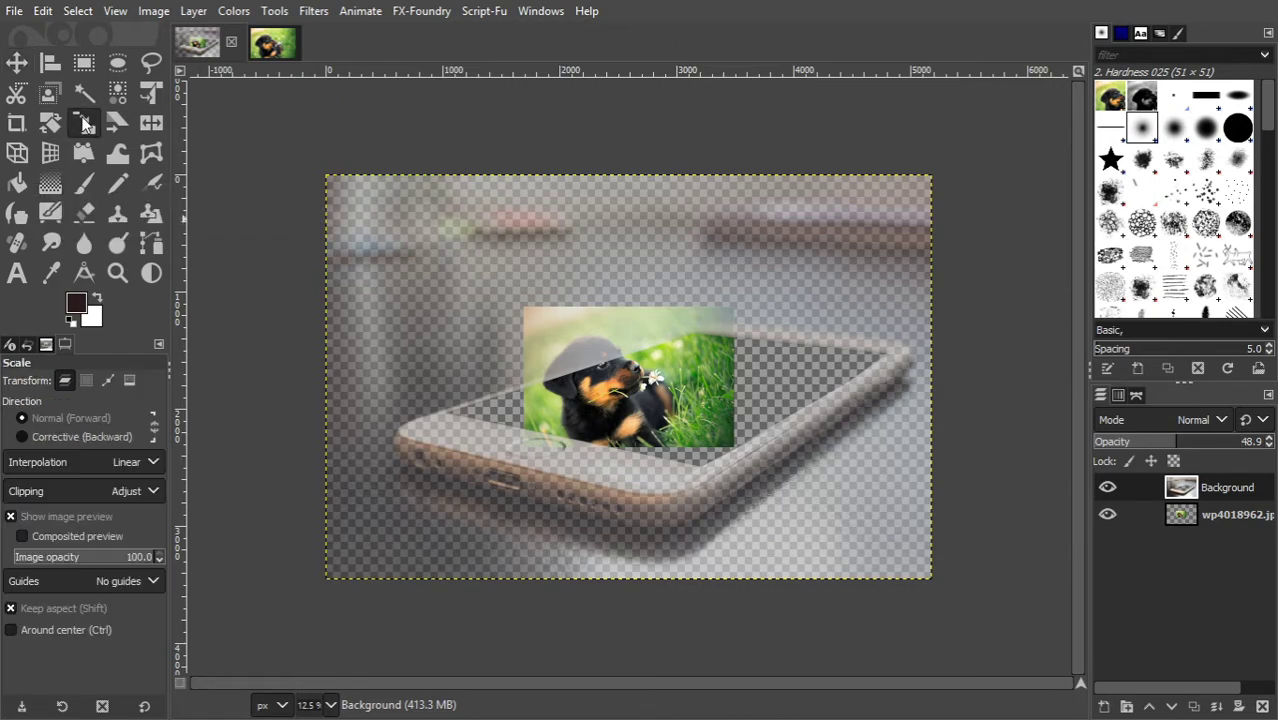
{"action": "left_click", "coordinate": [736, 468]}
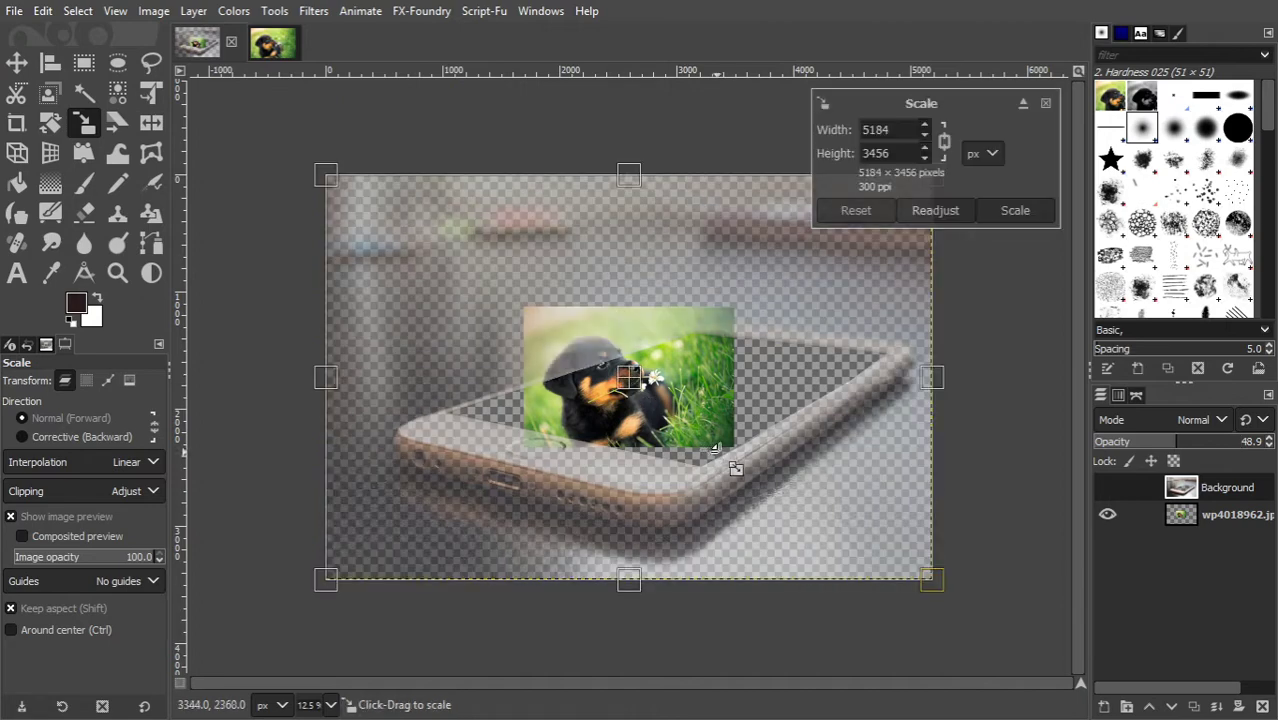
{"action": "left_click", "coordinate": [1226, 522]}
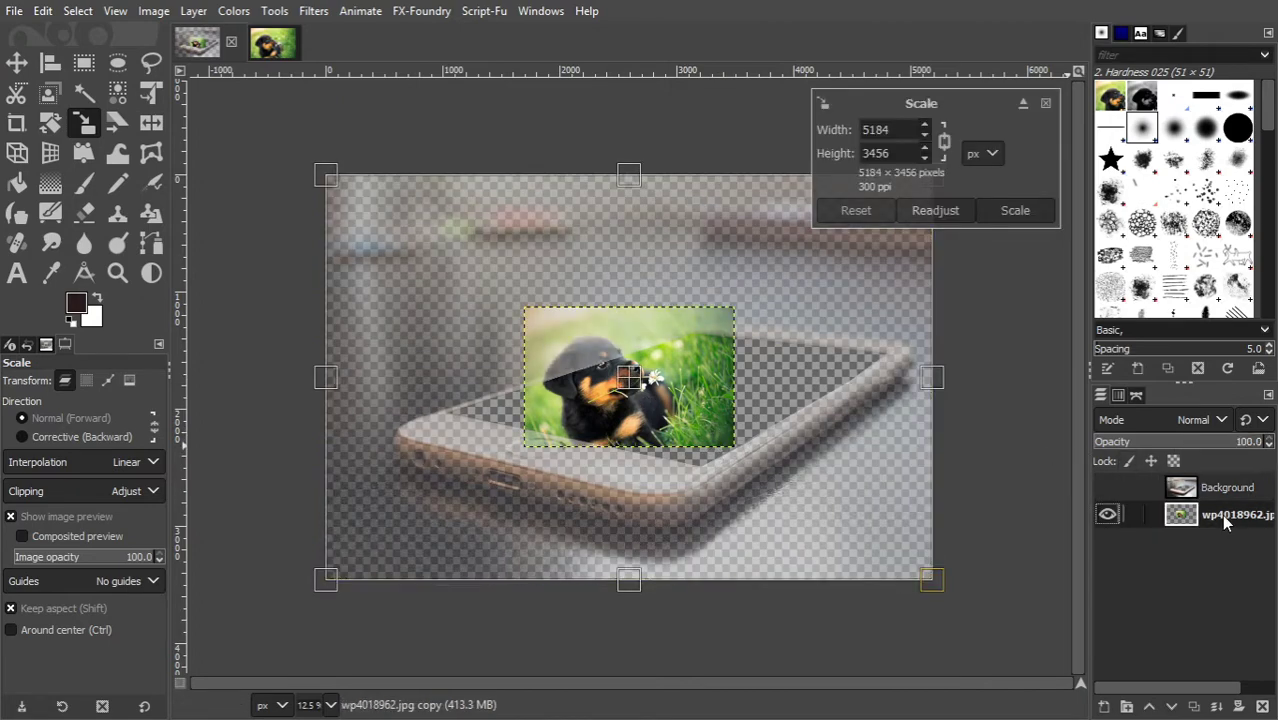
{"action": "left_click", "coordinate": [1046, 103]}
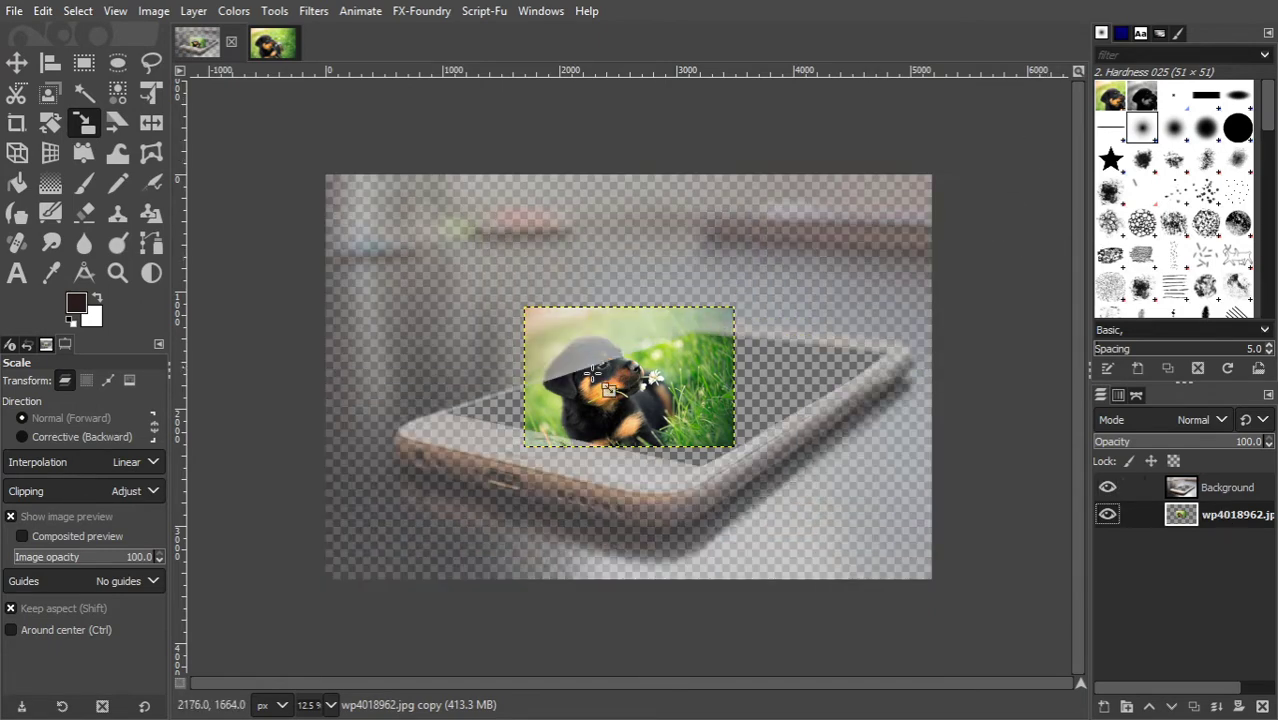
{"action": "left_click", "coordinate": [668, 395]}
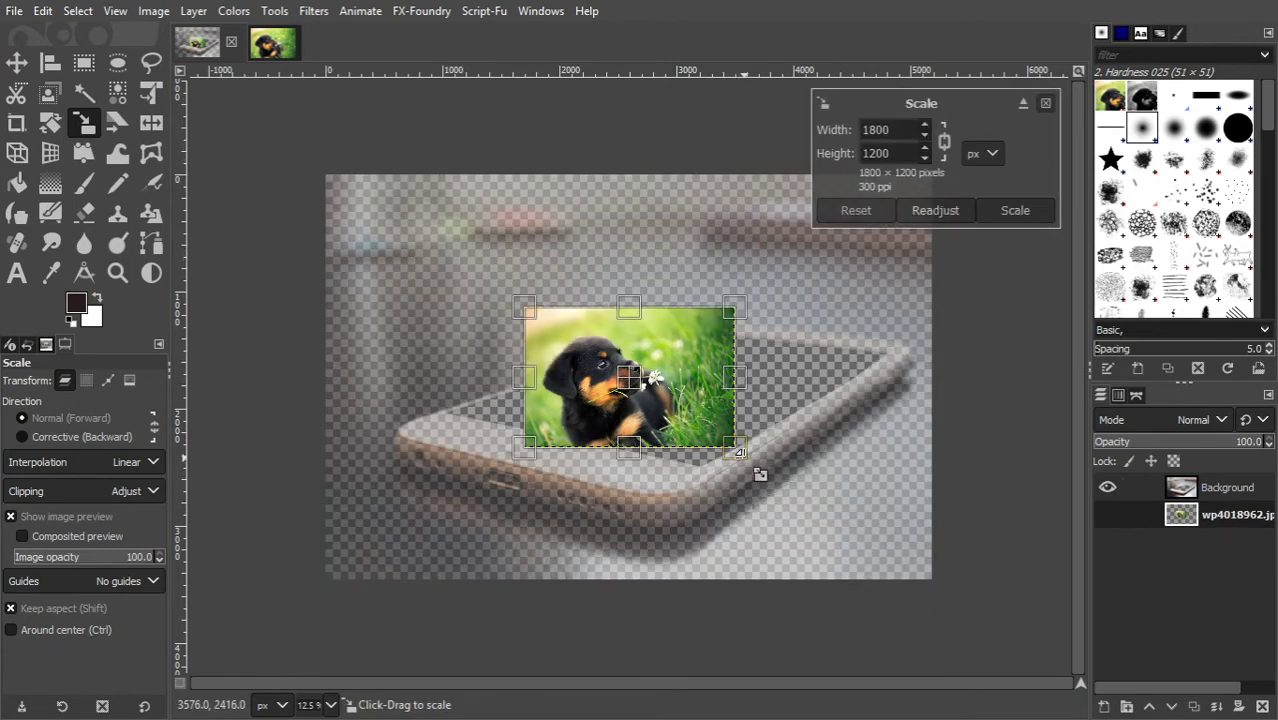
{"action": "left_click_drag", "start_coordinate": [740, 452], "coordinate": [981, 681]}
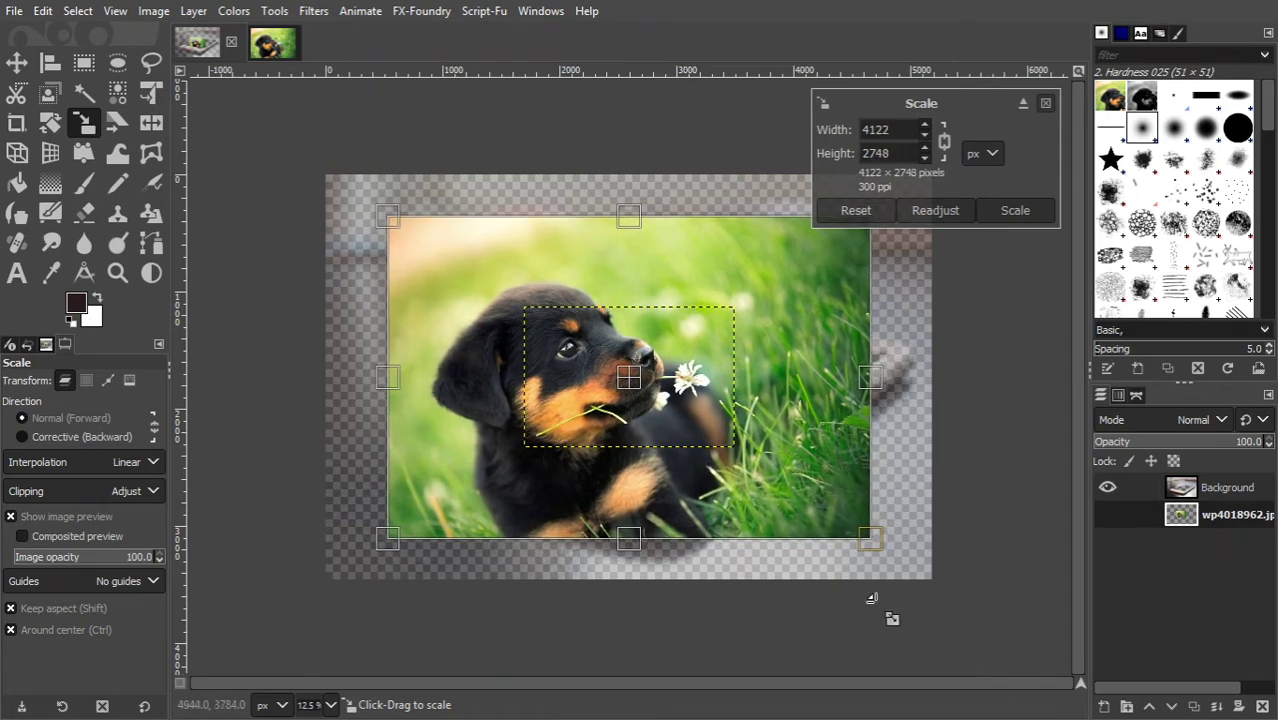
{"action": "left_click_drag", "start_coordinate": [649, 399], "coordinate": [680, 377]}
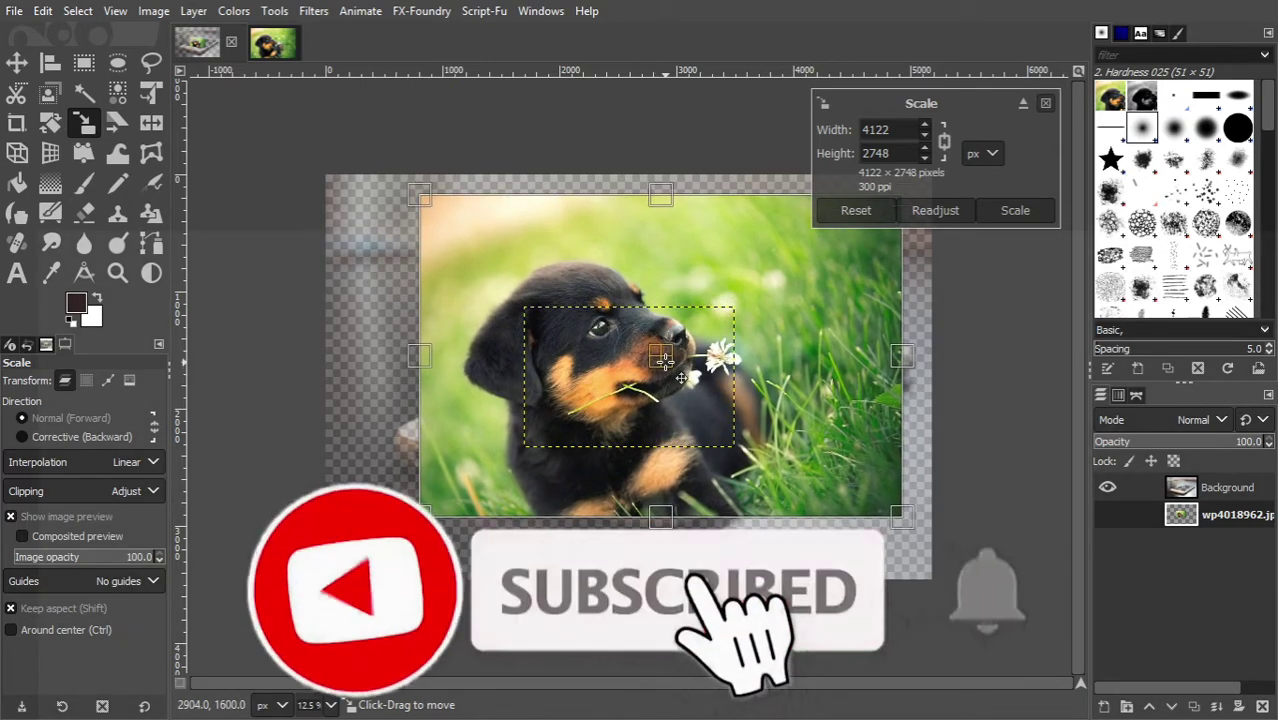
{"action": "left_click", "coordinate": [1015, 212]}
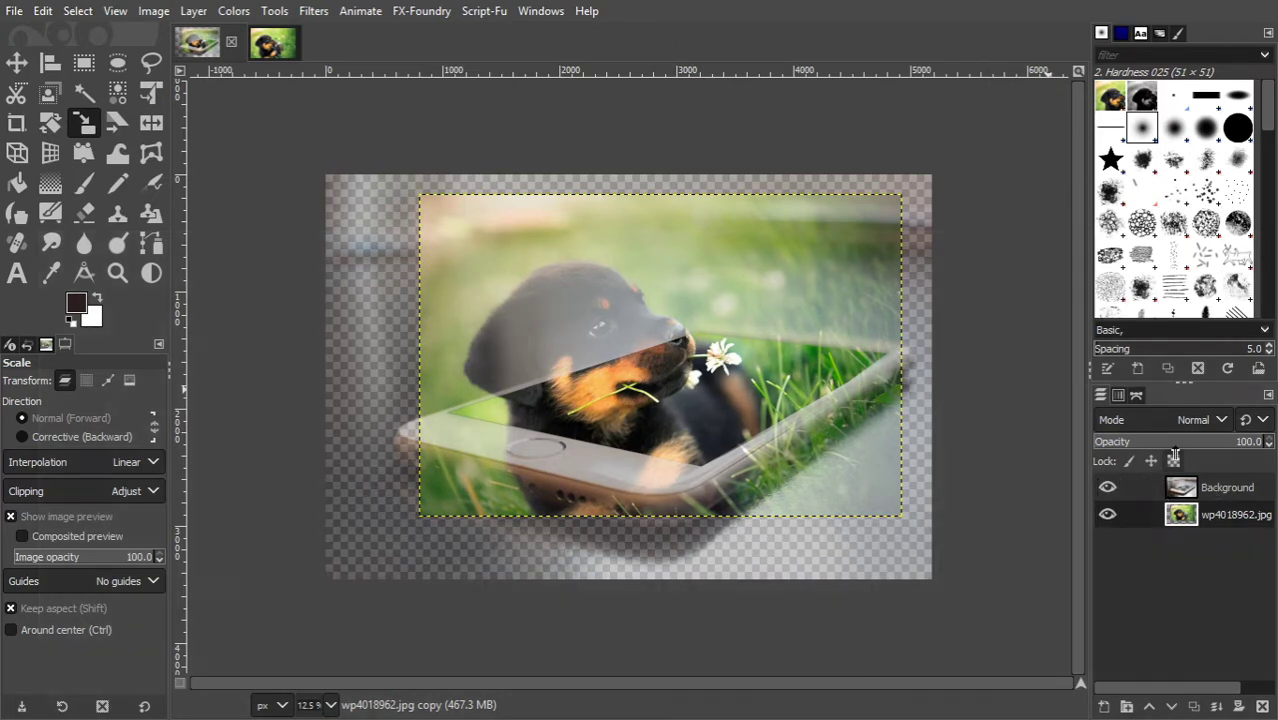
Step: Set the Background layer's opacity to 57.7 and move the puppy layer up so its head rises above the phone's screen
{"action": "left_click", "coordinate": [1219, 481]}
{"action": "left_click_drag", "start_coordinate": [1180, 442], "coordinate": [1275, 453]}
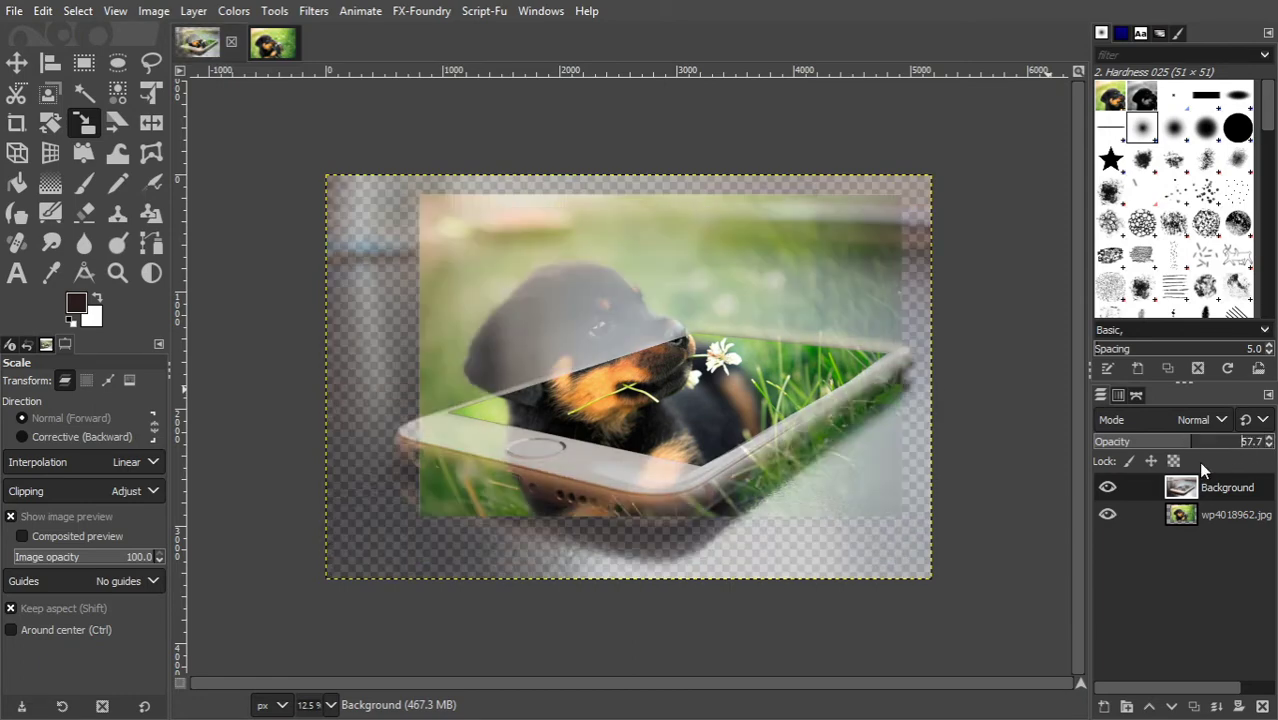
{"action": "left_click", "coordinate": [1209, 516]}
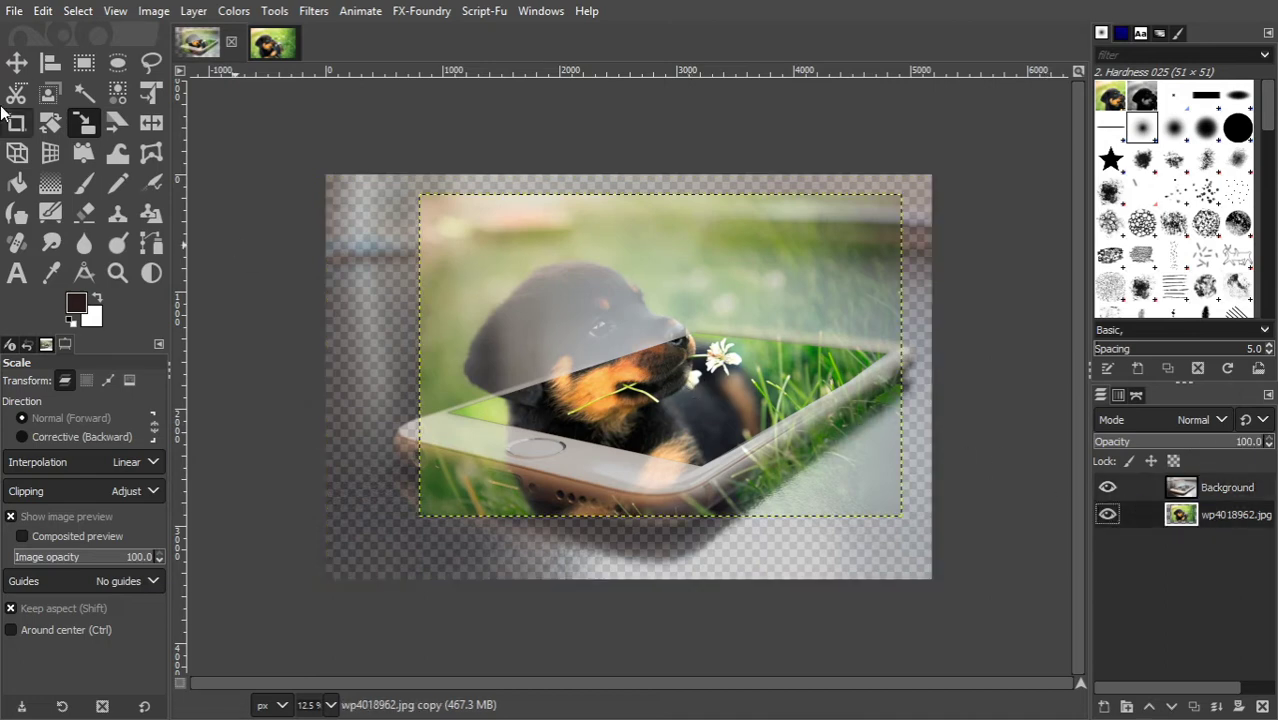
{"action": "left_click", "coordinate": [16, 62]}
{"action": "left_click_drag", "start_coordinate": [612, 401], "coordinate": [616, 369]}
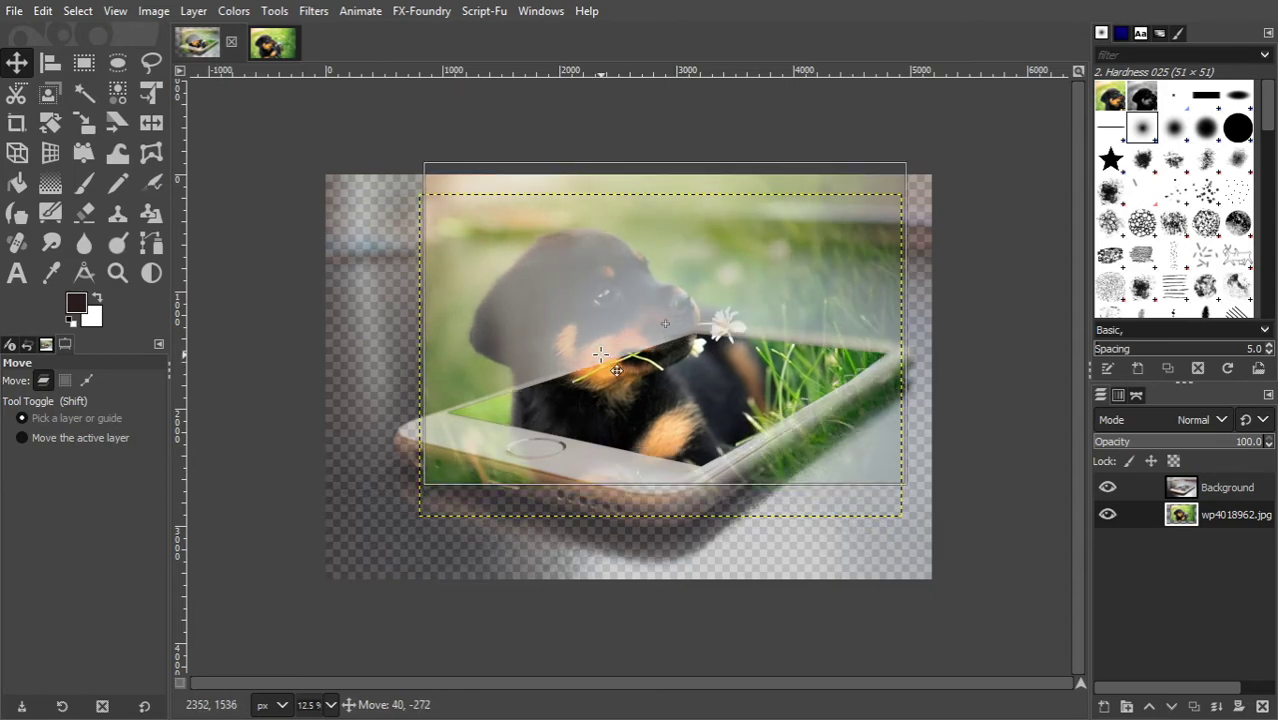
{"action": "left_click_drag", "start_coordinate": [615, 369], "coordinate": [613, 366]}
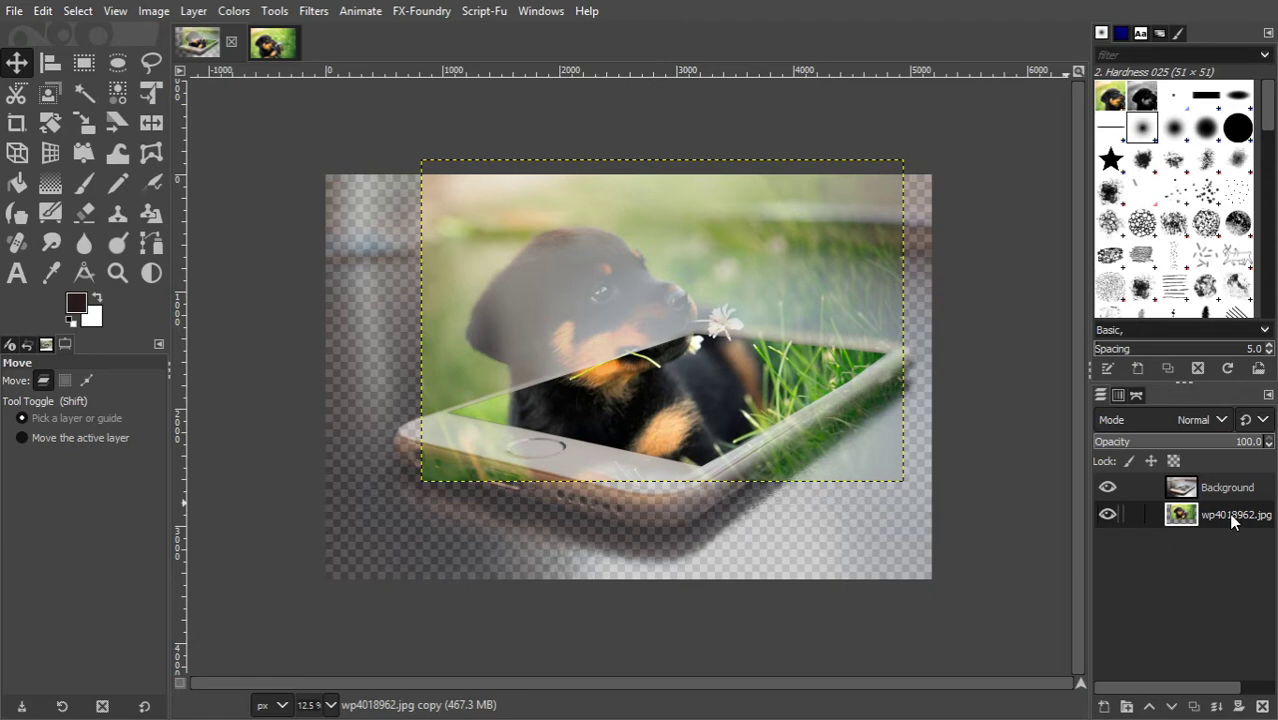
Step: Start a path where the back of the puppy's neck meets the phone's edge and trace it up to the ear
{"action": "left_click", "coordinate": [152, 244]}
{"action": "scroll", "coordinate": [484, 396], "scroll_direction": "up", "scroll_amount": 5}
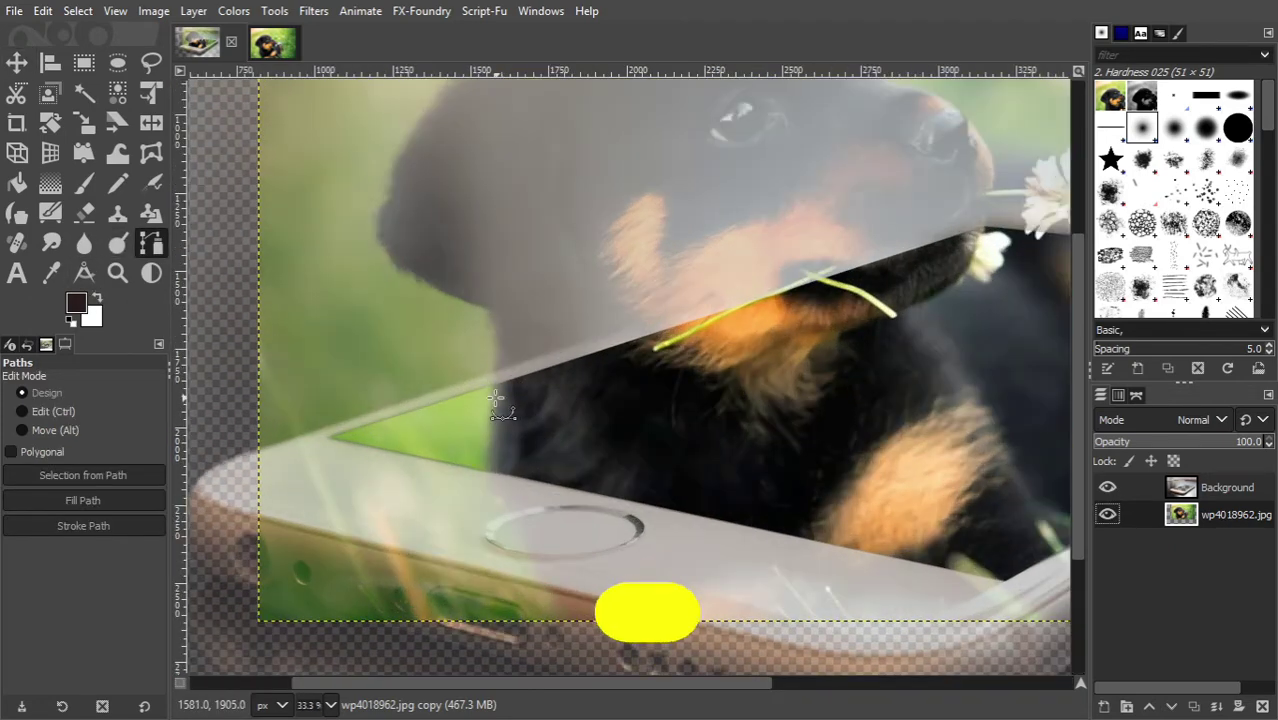
{"action": "scroll", "coordinate": [485, 390], "scroll_direction": "up", "scroll_amount": 1}
{"action": "scroll", "coordinate": [486, 343], "scroll_direction": "up", "scroll_amount": 1}
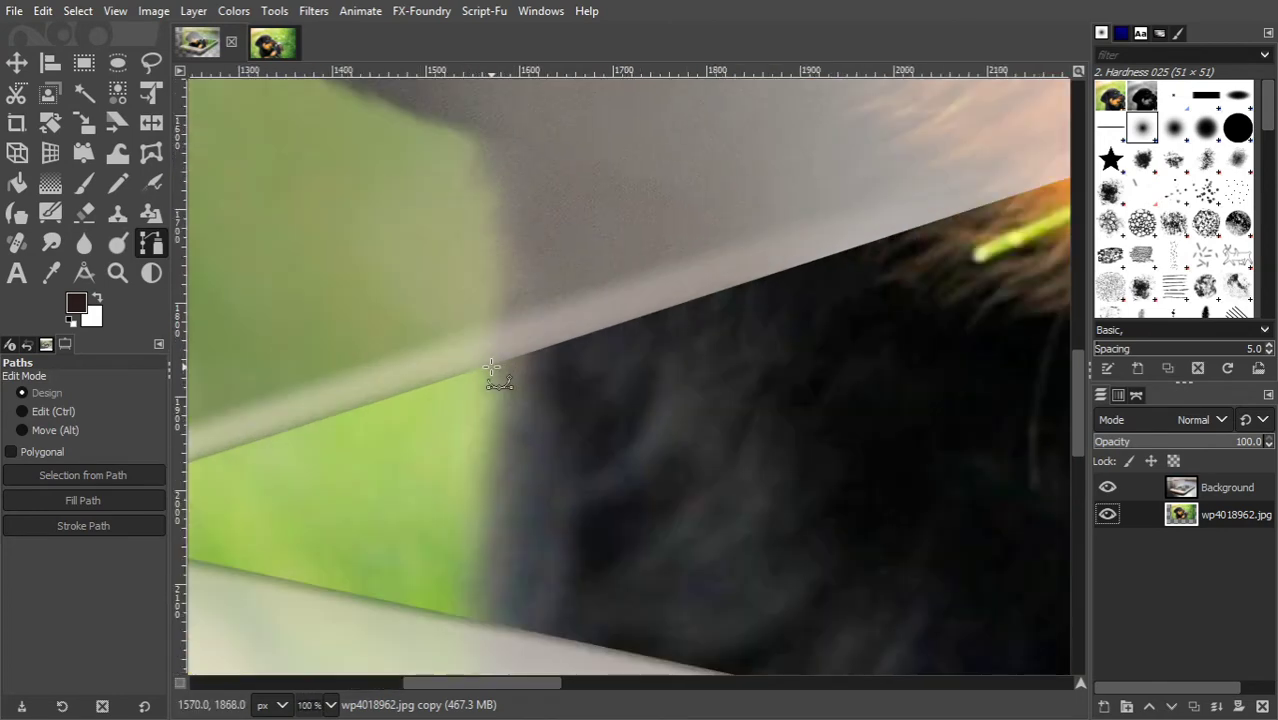
{"action": "left_click", "coordinate": [490, 367]}
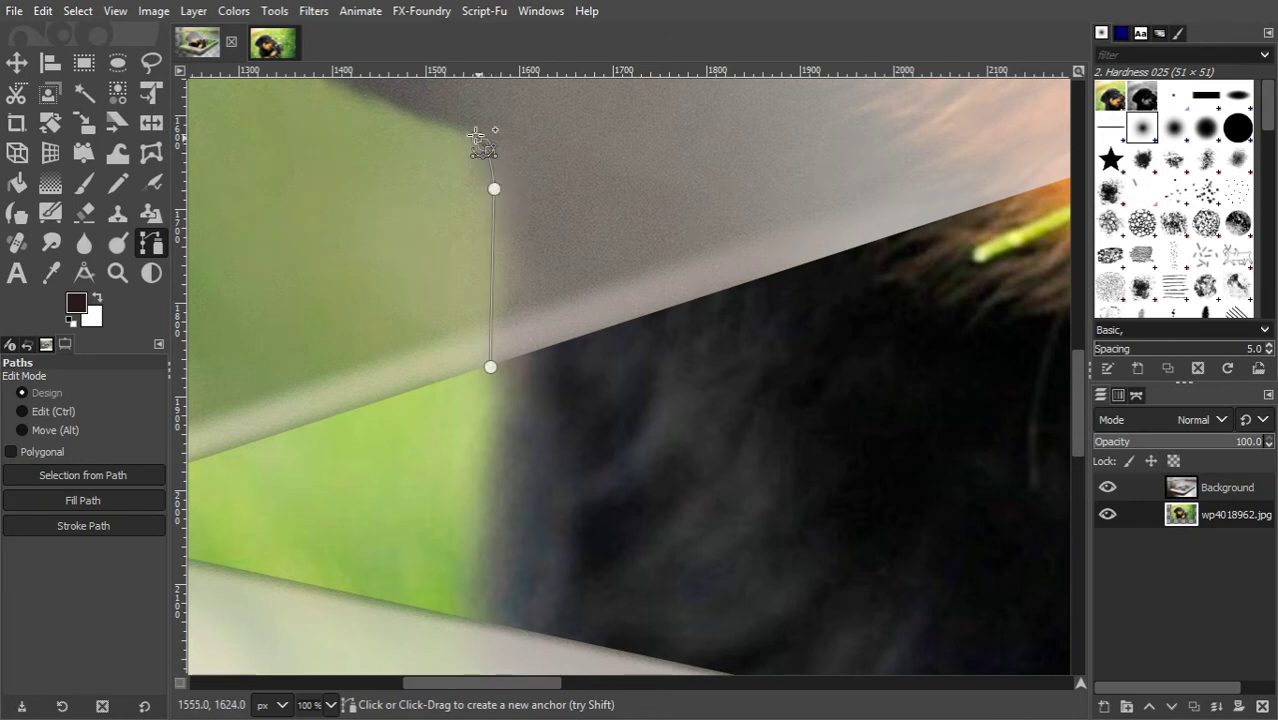
{"action": "left_click_drag", "start_coordinate": [476, 134], "coordinate": [463, 126]}
{"action": "key", "text": "ctrl+z"}
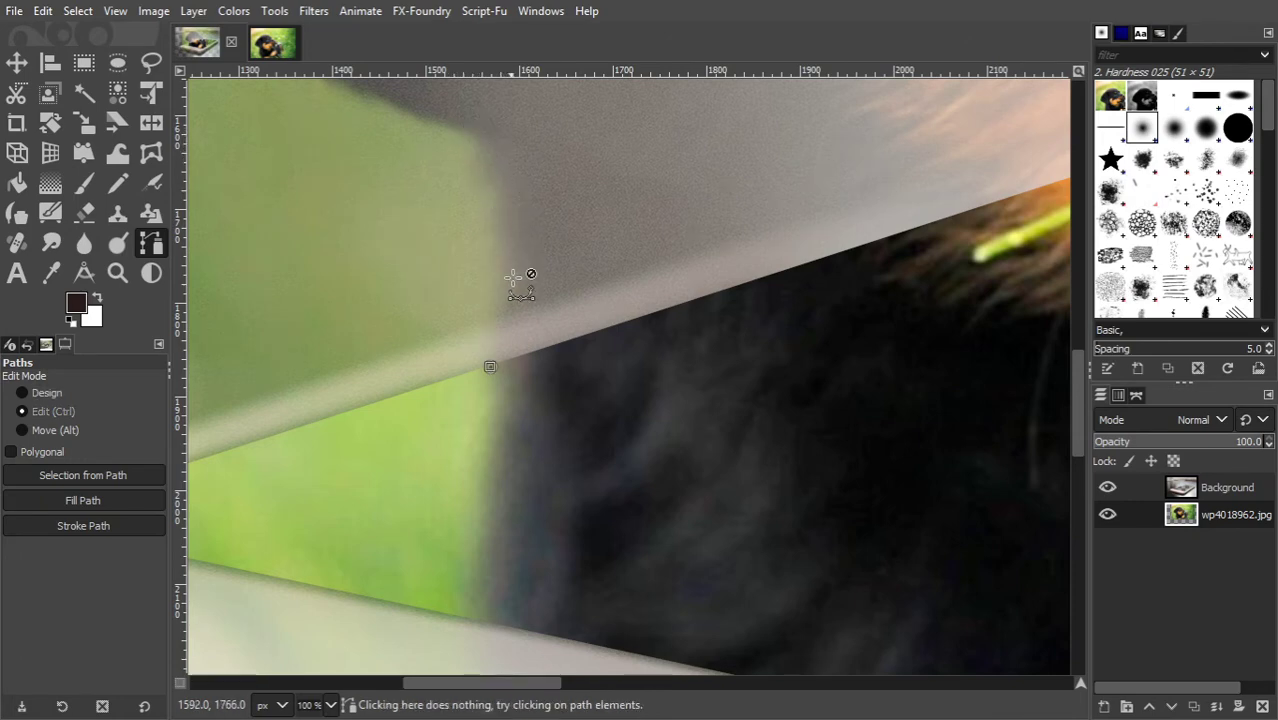
{"action": "scroll", "coordinate": [512, 349], "scroll_direction": "up", "scroll_amount": 1}
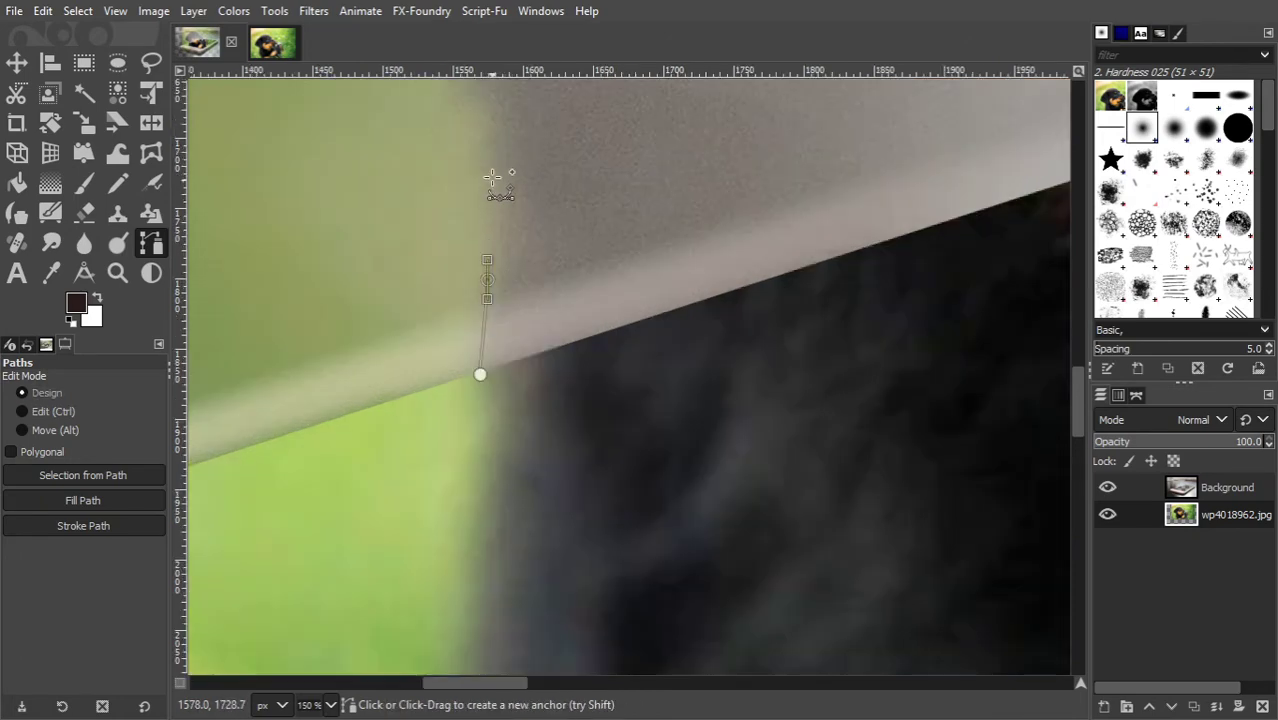
{"action": "left_click_drag", "start_coordinate": [486, 151], "coordinate": [486, 126]}
{"action": "scroll", "coordinate": [536, 237], "scroll_direction": "up", "scroll_amount": 2}
{"action": "left_click_drag", "start_coordinate": [423, 311], "coordinate": [338, 285]}
{"action": "scroll", "coordinate": [335, 303], "scroll_direction": "down", "scroll_amount": 2}
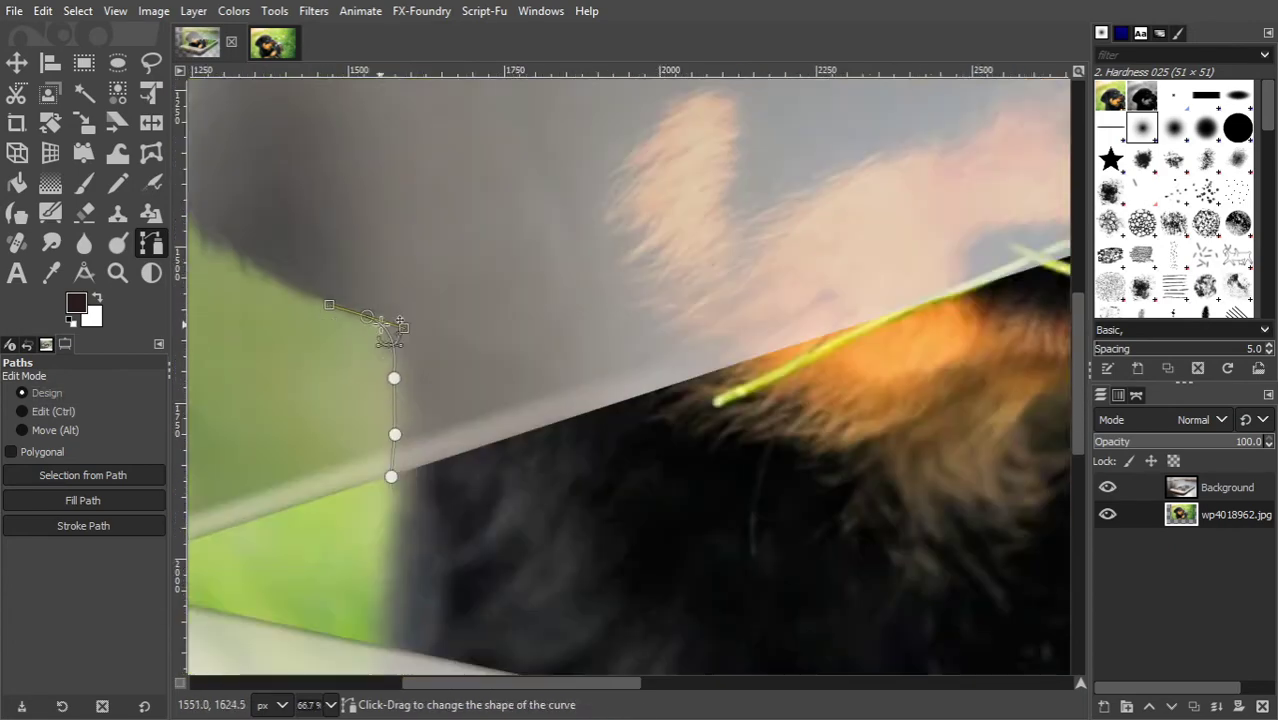
Step: Continue the path with closely spaced anchors along the lower edge of the puppy's ear
{"action": "scroll", "coordinate": [388, 325], "scroll_direction": "up", "scroll_amount": 2}
{"action": "left_click", "coordinate": [422, 236]}
{"action": "left_click", "coordinate": [395, 228]}
{"action": "left_click", "coordinate": [397, 250]}
{"action": "left_click", "coordinate": [376, 238]}
{"action": "left_click", "coordinate": [362, 203]}
{"action": "left_click", "coordinate": [335, 192]}
{"action": "left_click", "coordinate": [296, 179]}
{"action": "left_click", "coordinate": [261, 152]}
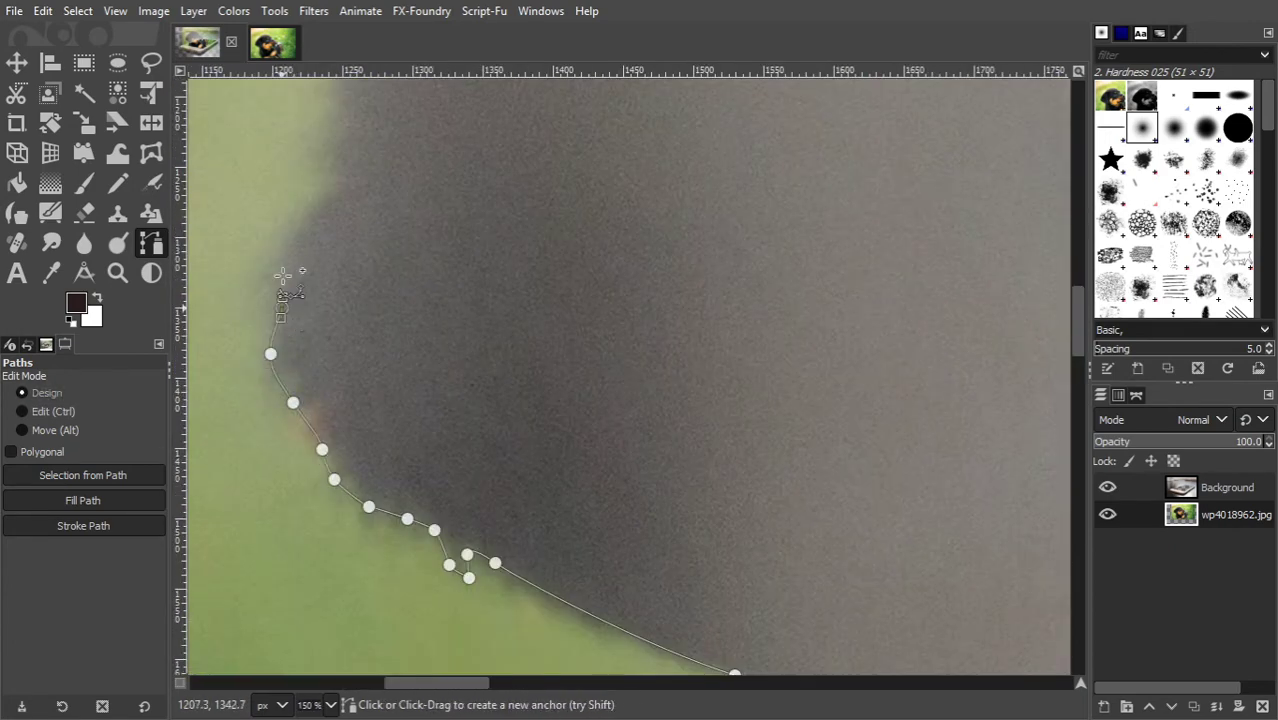
Step: Extend the path with curved segments from the ear up the back of the puppy's head to the crown
{"action": "scroll", "coordinate": [344, 138], "scroll_direction": "up", "scroll_amount": 6}
{"action": "mouse_move", "coordinate": [436, 325]}
{"action": "left_mouse_down"}
{"action": "mouse_move", "coordinate": [552, 177]}
{"action": "mouse_move", "coordinate": [440, 322]}
{"action": "left_mouse_up"}
{"action": "scroll", "coordinate": [477, 334], "scroll_direction": "down", "scroll_amount": 2}
{"action": "scroll", "coordinate": [539, 95], "scroll_direction": "up", "scroll_amount": 2}
{"action": "left_click_drag", "start_coordinate": [596, 368], "coordinate": [731, 253]}
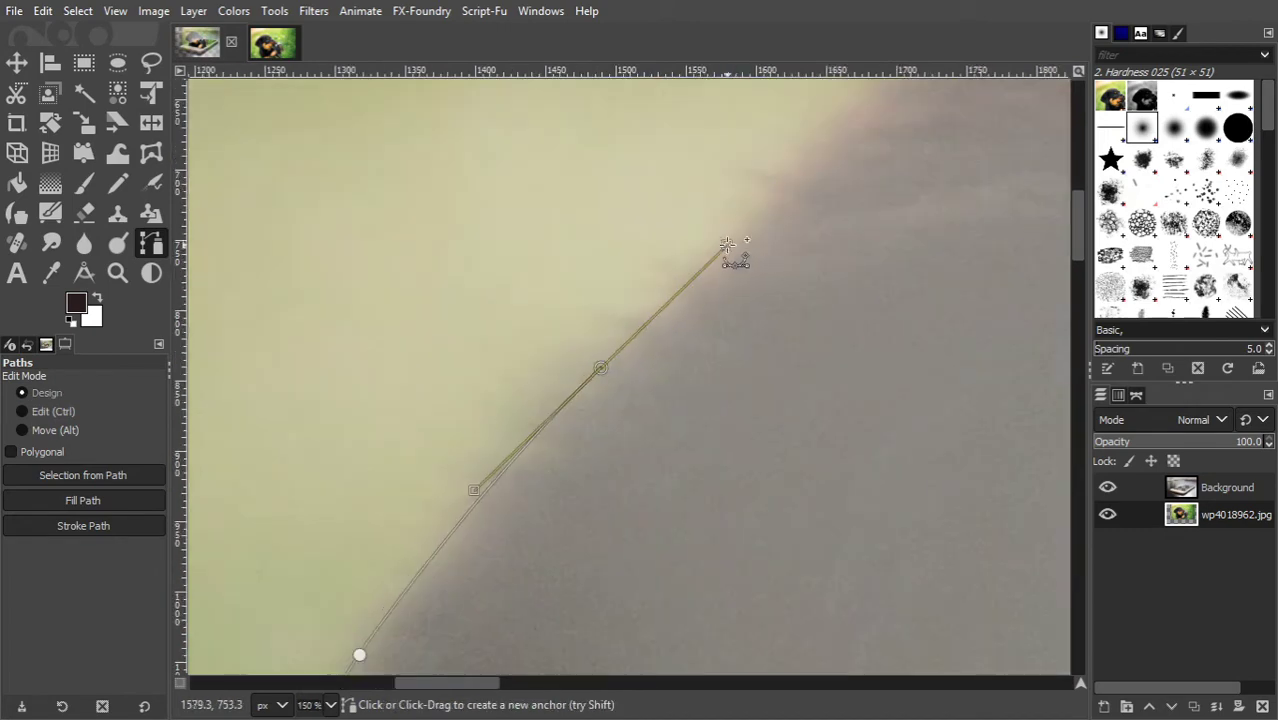
{"action": "scroll", "coordinate": [733, 254], "scroll_direction": "down", "scroll_amount": 3}
{"action": "scroll", "coordinate": [980, 100], "scroll_direction": "up", "scroll_amount": 2}
{"action": "left_click_drag", "start_coordinate": [630, 241], "coordinate": [704, 178]}
{"action": "left_click_drag", "start_coordinate": [785, 154], "coordinate": [832, 140]}
{"action": "left_click_drag", "start_coordinate": [856, 143], "coordinate": [877, 137]}
Step: Curve the path over the top of the puppy's head down to the forehead
{"action": "scroll", "coordinate": [906, 153], "scroll_direction": "down", "scroll_amount": 5}
{"action": "scroll", "coordinate": [568, 173], "scroll_direction": "up", "scroll_amount": 5}
{"action": "left_click_drag", "start_coordinate": [590, 168], "coordinate": [713, 208]}
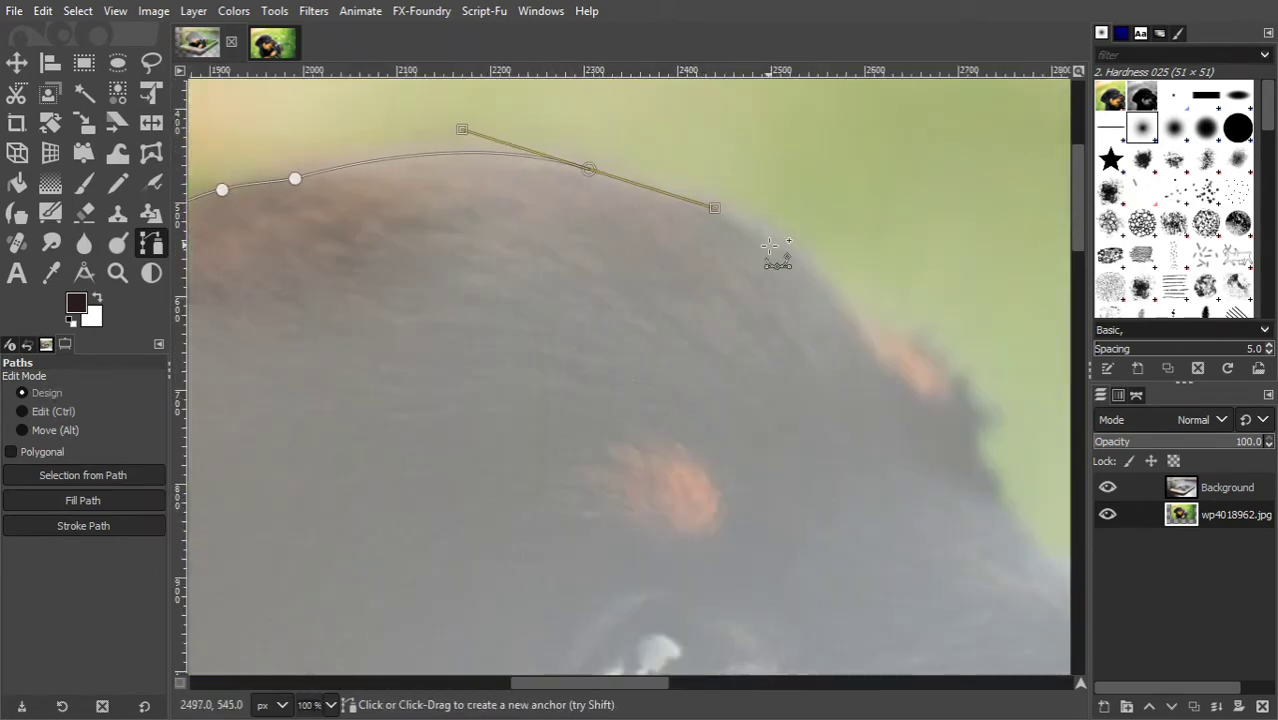
{"action": "left_click_drag", "start_coordinate": [796, 245], "coordinate": [832, 277]}
{"action": "scroll", "coordinate": [863, 325], "scroll_direction": "up", "scroll_amount": 2}
{"action": "scroll", "coordinate": [863, 323], "scroll_direction": "down", "scroll_amount": 4}
{"action": "scroll", "coordinate": [960, 325], "scroll_direction": "up", "scroll_amount": 3}
Step: Trace the path around the puppy's brow tuft and down the forehead to the bridge of the muzzle
{"action": "left_click", "coordinate": [633, 302]}
{"action": "left_click", "coordinate": [662, 328]}
{"action": "left_click", "coordinate": [682, 314]}
{"action": "left_click", "coordinate": [722, 331]}
{"action": "left_click", "coordinate": [747, 368]}
{"action": "left_click", "coordinate": [782, 411]}
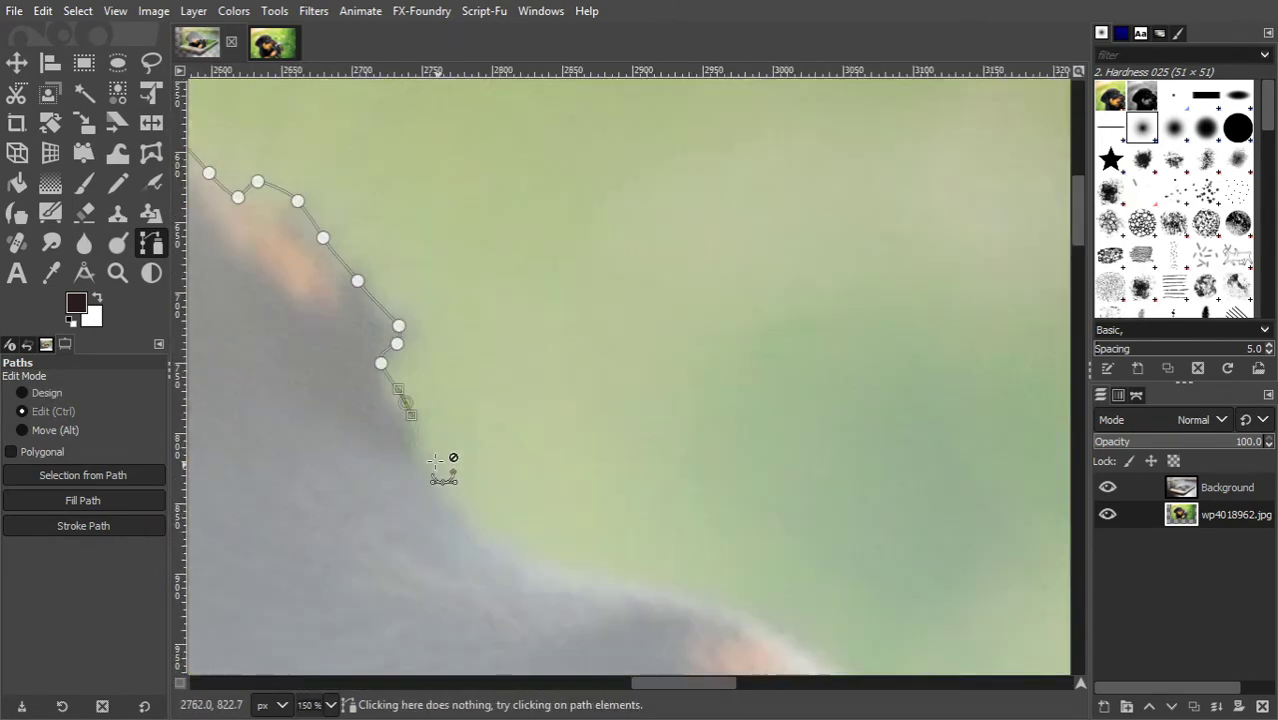
{"action": "left_click", "coordinate": [419, 445]}
{"action": "left_click", "coordinate": [436, 482]}
{"action": "left_click", "coordinate": [485, 534]}
{"action": "left_click_drag", "start_coordinate": [545, 571], "coordinate": [650, 586]}
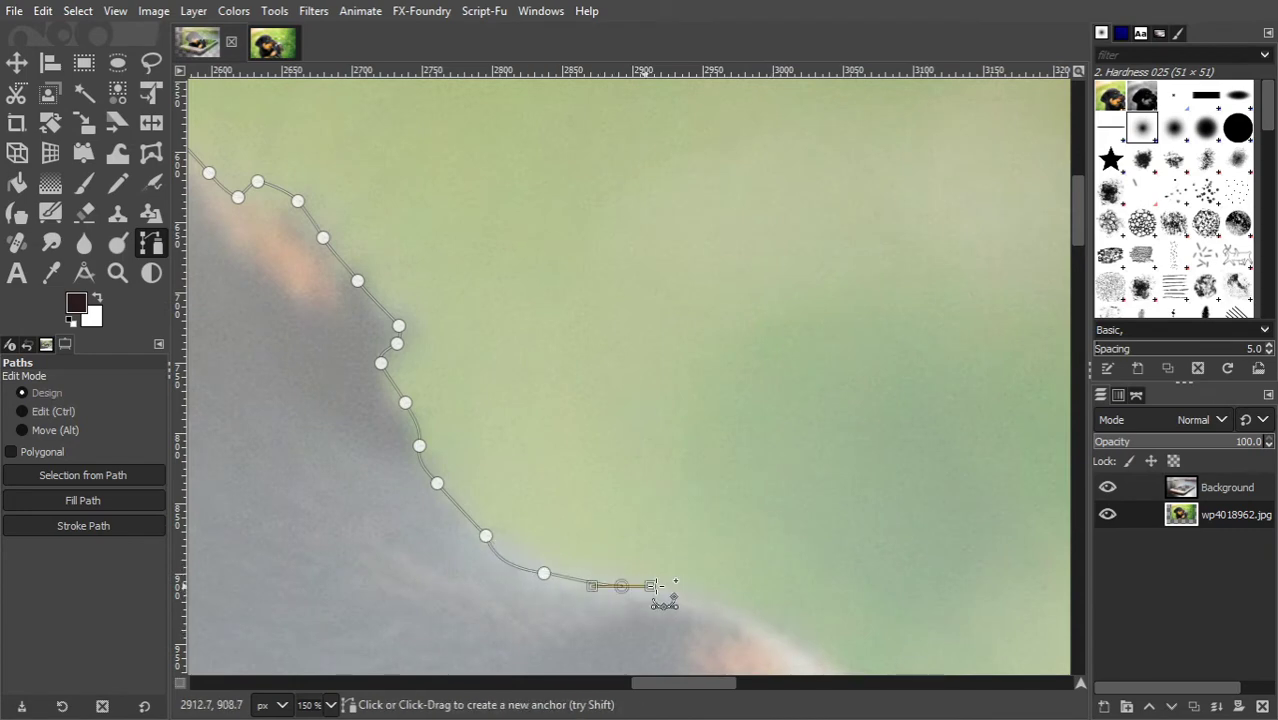
Step: Continue the path along the bridge of the muzzle and around the puppy's nose
{"action": "left_click", "coordinate": [719, 609]}
{"action": "left_click", "coordinate": [758, 619]}
{"action": "scroll", "coordinate": [786, 229], "scroll_direction": "down", "scroll_amount": 2}
{"action": "scroll", "coordinate": [907, 229], "scroll_direction": "up", "scroll_amount": 3}
{"action": "left_click", "coordinate": [627, 219]}
{"action": "left_click", "coordinate": [669, 252]}
{"action": "left_click_drag", "start_coordinate": [699, 284], "coordinate": [709, 301]}
{"action": "left_click", "coordinate": [726, 325]}
{"action": "left_click", "coordinate": [751, 360]}
{"action": "scroll", "coordinate": [753, 362], "scroll_direction": "down", "scroll_amount": 3}
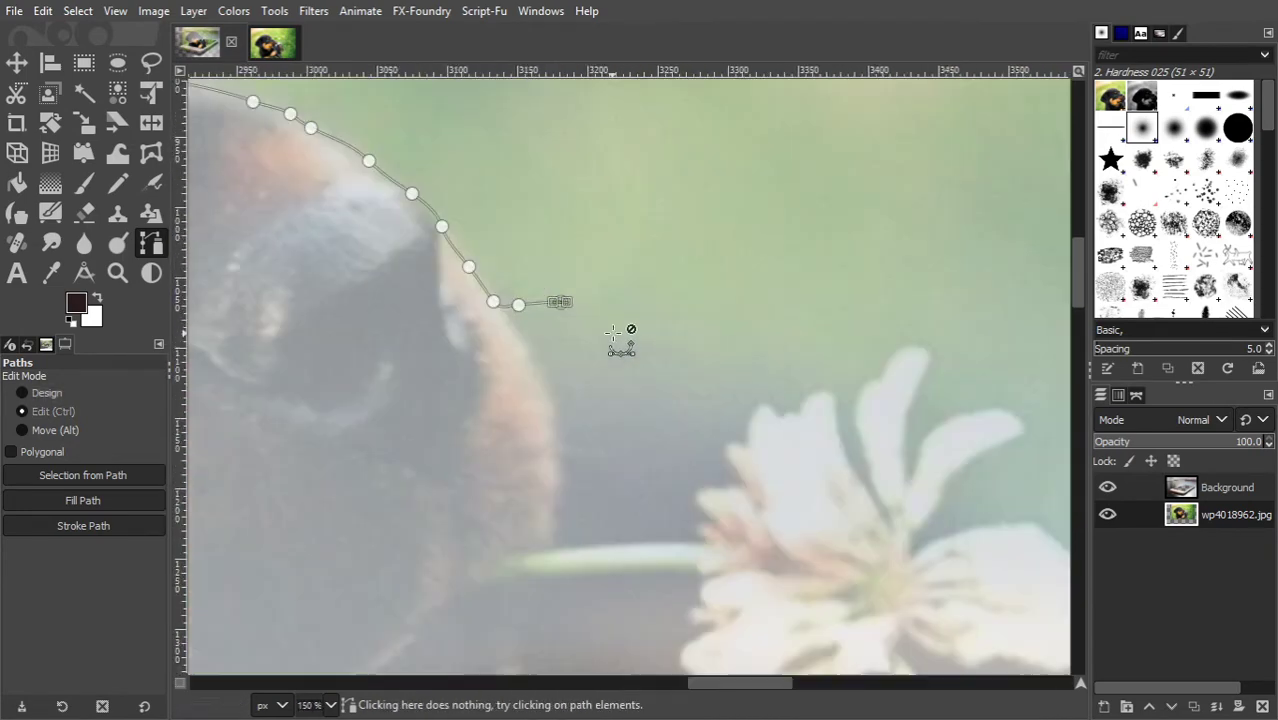
Step: Extend the path past the front of the muzzle and along the puppy's back to the white flower
{"action": "left_click", "coordinate": [538, 357]}
{"action": "left_click", "coordinate": [560, 373]}
{"action": "left_click", "coordinate": [605, 365]}
{"action": "left_click", "coordinate": [642, 370]}
{"action": "left_click", "coordinate": [700, 371]}
{"action": "left_click", "coordinate": [740, 386]}
{"action": "left_click", "coordinate": [765, 403]}
Step: Trace the path around the flower's first upper petals, following each tip and the gap between them
{"action": "scroll", "coordinate": [779, 413], "scroll_direction": "up", "scroll_amount": 2}
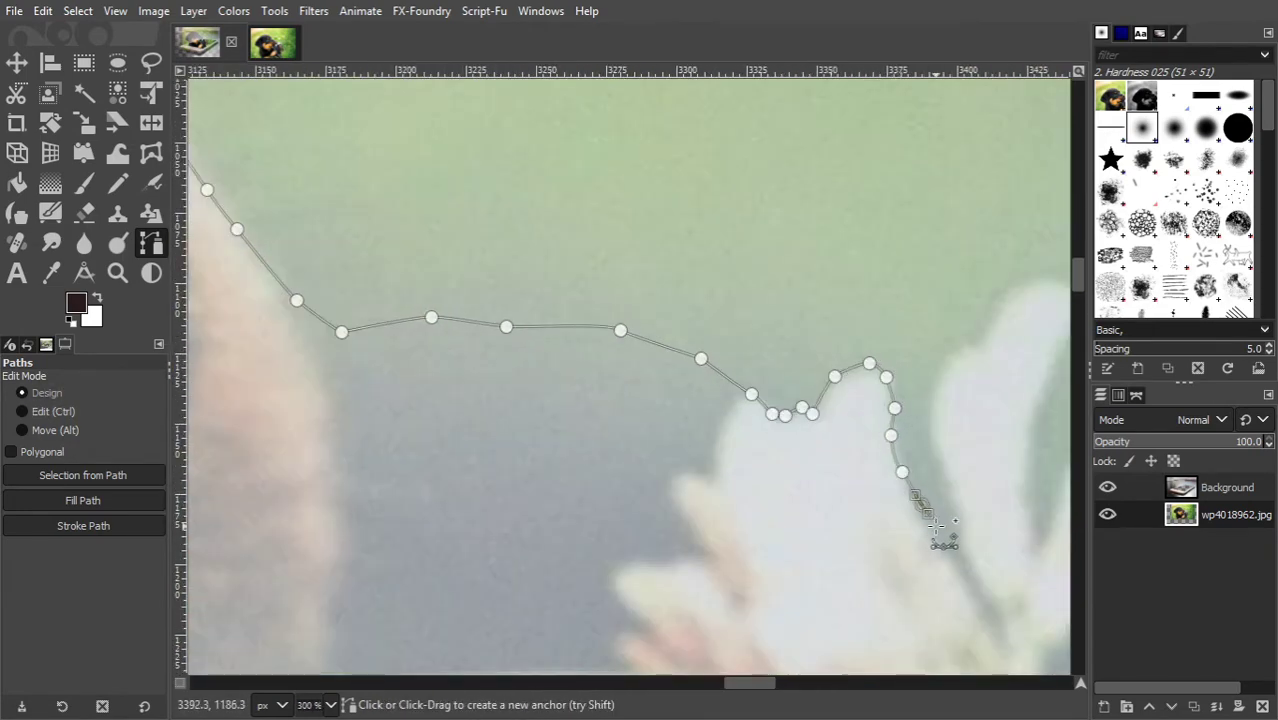
{"action": "left_click", "coordinate": [933, 359]}
{"action": "left_click", "coordinate": [972, 335]}
{"action": "left_click", "coordinate": [994, 315]}
{"action": "left_click", "coordinate": [1015, 282]}
{"action": "scroll", "coordinate": [1015, 283], "scroll_direction": "down", "scroll_amount": 2}
{"action": "scroll", "coordinate": [770, 292], "scroll_direction": "up", "scroll_amount": 2}
{"action": "left_click", "coordinate": [718, 269]}
{"action": "left_click", "coordinate": [734, 298]}
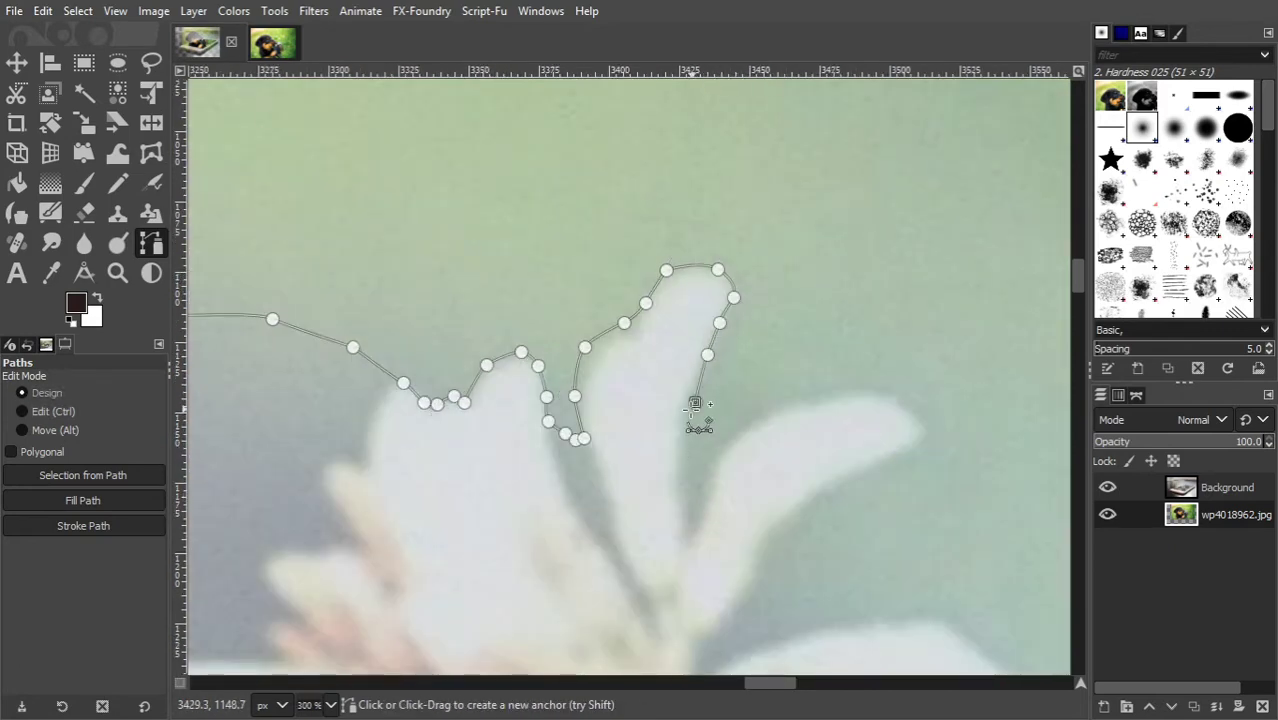
Step: Outline the flower's slanted upper petal with the path, down to the gap above the large side petal
{"action": "left_click", "coordinate": [736, 432]}
{"action": "left_click", "coordinate": [819, 392]}
{"action": "left_click", "coordinate": [906, 400]}
{"action": "left_click", "coordinate": [876, 462]}
{"action": "left_click", "coordinate": [758, 546]}
{"action": "left_click", "coordinate": [760, 621]}
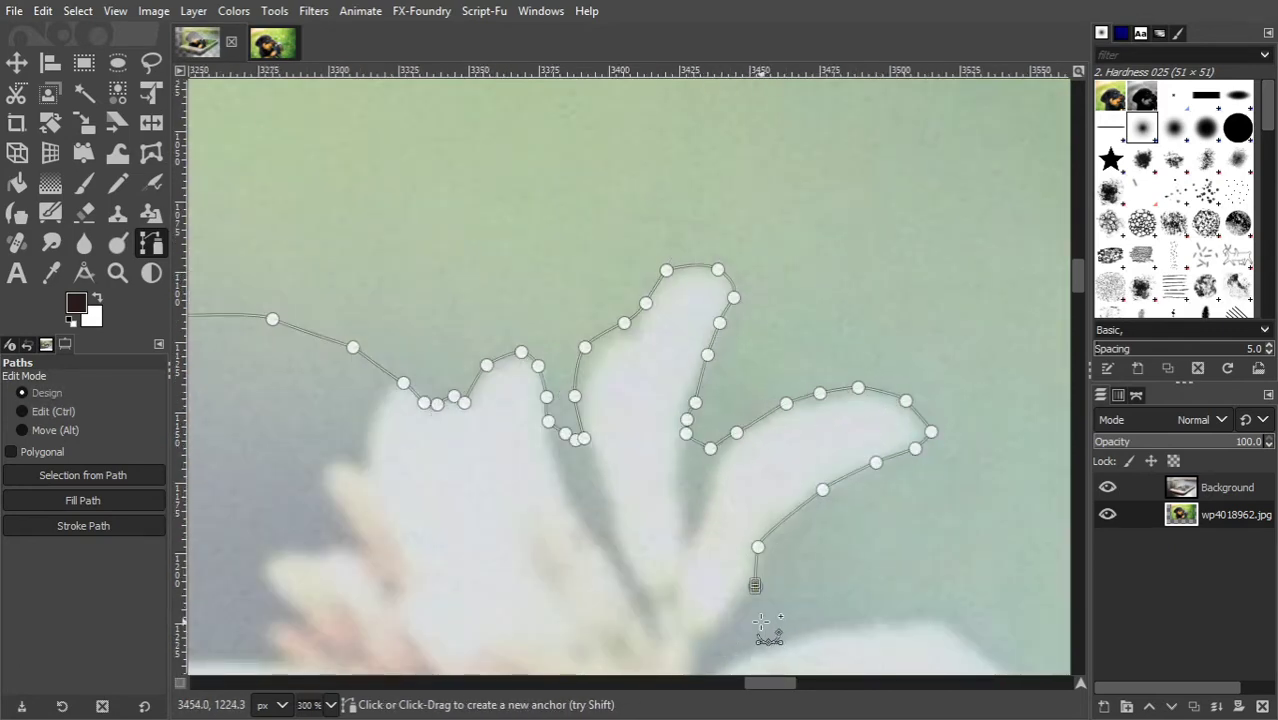
Step: Continue the path over the top and around the outer tip of the flower's large side petal
{"action": "left_click", "coordinate": [928, 613]}
{"action": "scroll", "coordinate": [923, 518], "scroll_direction": "down", "scroll_amount": 3}
{"action": "scroll", "coordinate": [923, 518], "scroll_direction": "right", "scroll_amount": 3}
{"action": "left_click", "coordinate": [787, 508]}
{"action": "left_click", "coordinate": [875, 608]}
{"action": "scroll", "coordinate": [877, 600], "scroll_direction": "down", "scroll_amount": 4}
{"action": "left_click", "coordinate": [887, 348]}
{"action": "left_click", "coordinate": [810, 454]}
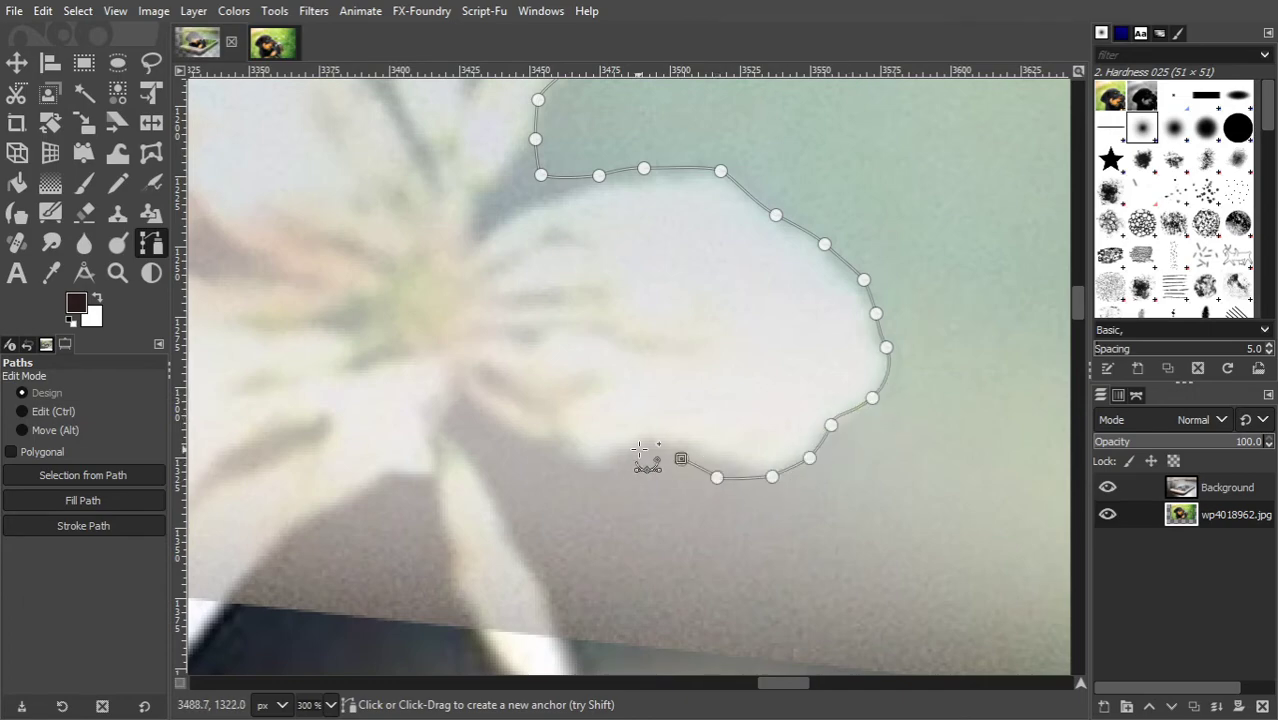
{"action": "left_click", "coordinate": [569, 462]}
{"action": "scroll", "coordinate": [508, 412], "scroll_direction": "down", "scroll_amount": 4}
{"action": "scroll", "coordinate": [508, 412], "scroll_direction": "down", "scroll_amount": 2}
{"action": "scroll", "coordinate": [600, 390], "scroll_direction": "up", "scroll_amount": 4}
{"action": "key", "text": "ctrl+z"}
{"action": "key", "text": "ctrl+z"}
{"action": "key", "text": "ctrl+z"}
{"action": "key", "text": "ctrl+z"}
{"action": "key", "text": "ctrl+z"}
{"action": "key", "text": "ctrl+z"}
{"action": "key", "text": "ctrl+z"}
{"action": "key", "text": "ctrl+z"}
Step: Run the path from the flower's side petal down the puppy's back to the far edge of the phone's screen
{"action": "left_click", "coordinate": [585, 483]}
{"action": "left_click", "coordinate": [605, 514]}
{"action": "left_click", "coordinate": [637, 546]}
{"action": "scroll", "coordinate": [603, 478], "scroll_direction": "down", "scroll_amount": 4}
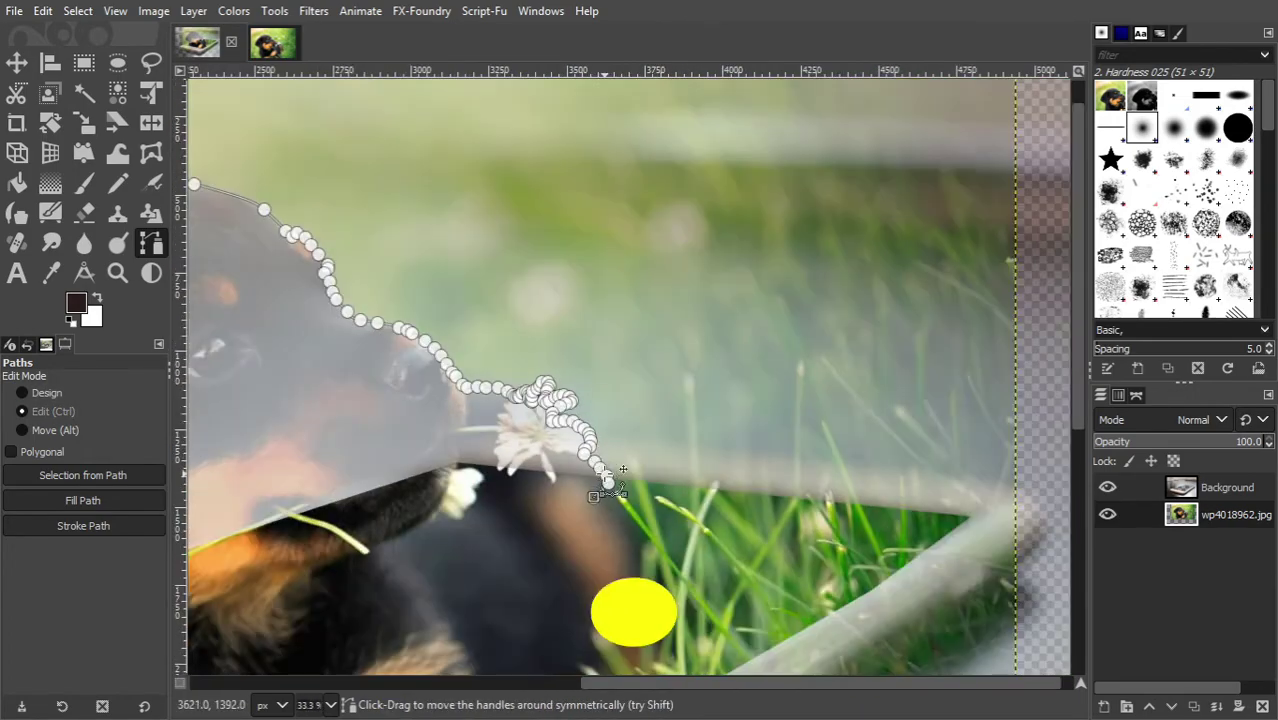
Step: Close the path across the puppy's chest back to its first anchor and turn it into a selection
{"action": "scroll", "coordinate": [604, 484], "scroll_direction": "down", "scroll_amount": 2}
{"action": "left_click", "coordinate": [404, 565]}
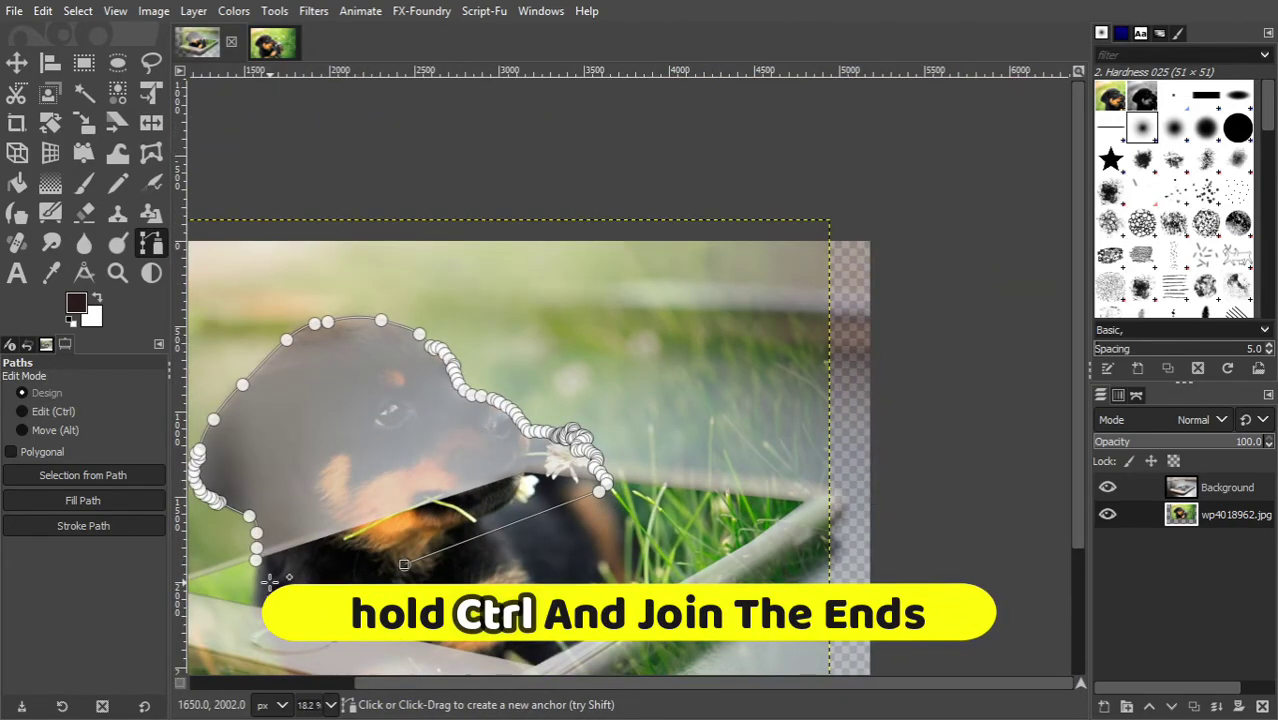
{"action": "scroll", "coordinate": [268, 576], "scroll_direction": "up", "scroll_amount": 3}
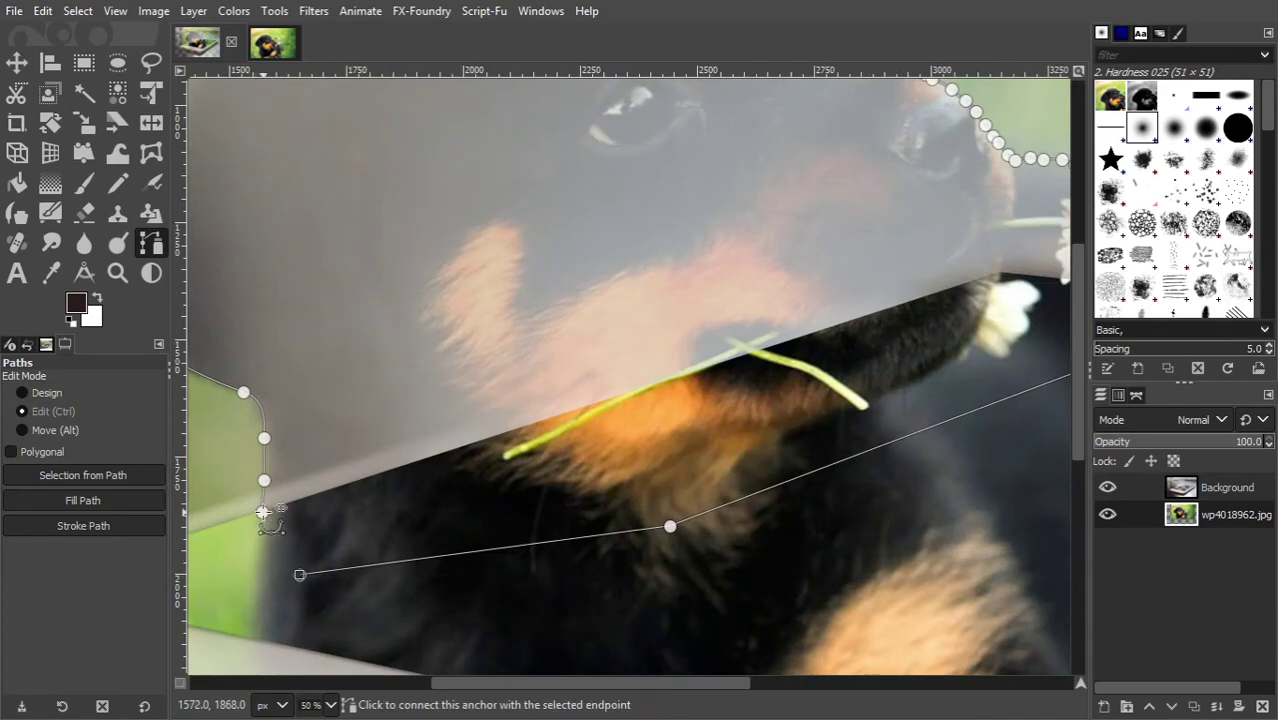
{"action": "left_click", "coordinate": [262, 512]}
{"action": "scroll", "coordinate": [593, 480], "scroll_direction": "down", "scroll_amount": 4}
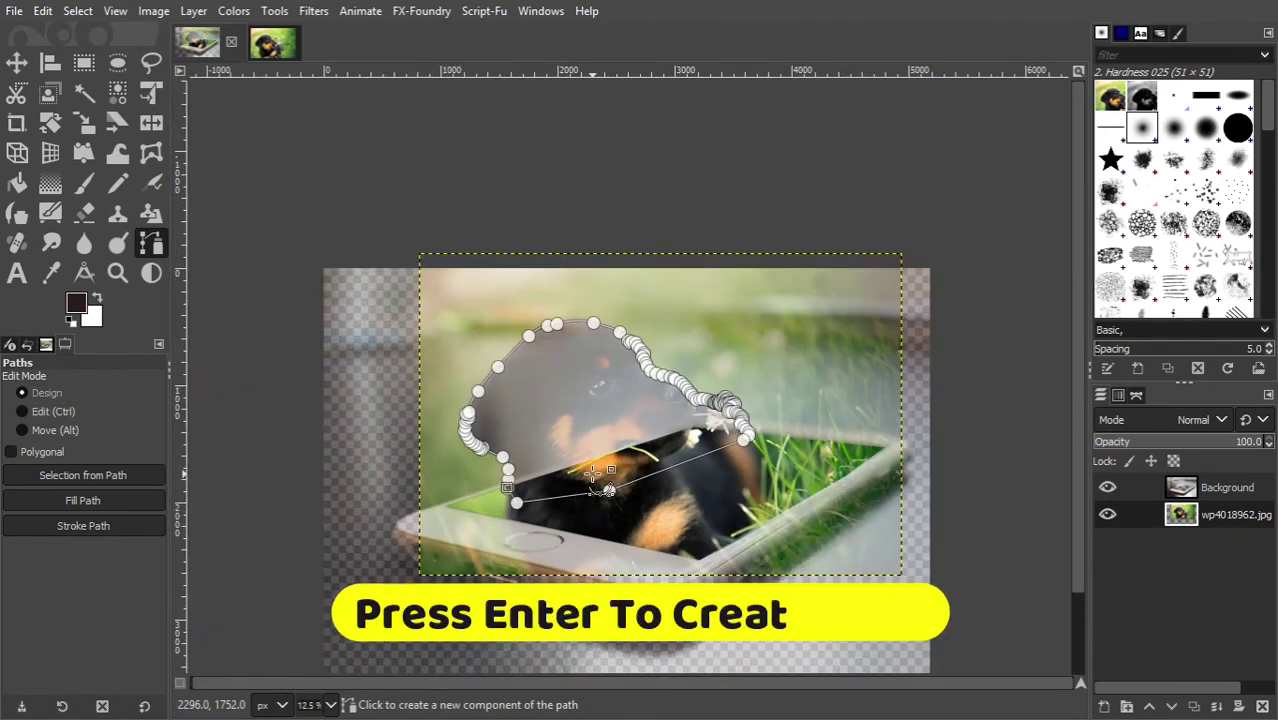
{"action": "key", "text": "Return"}
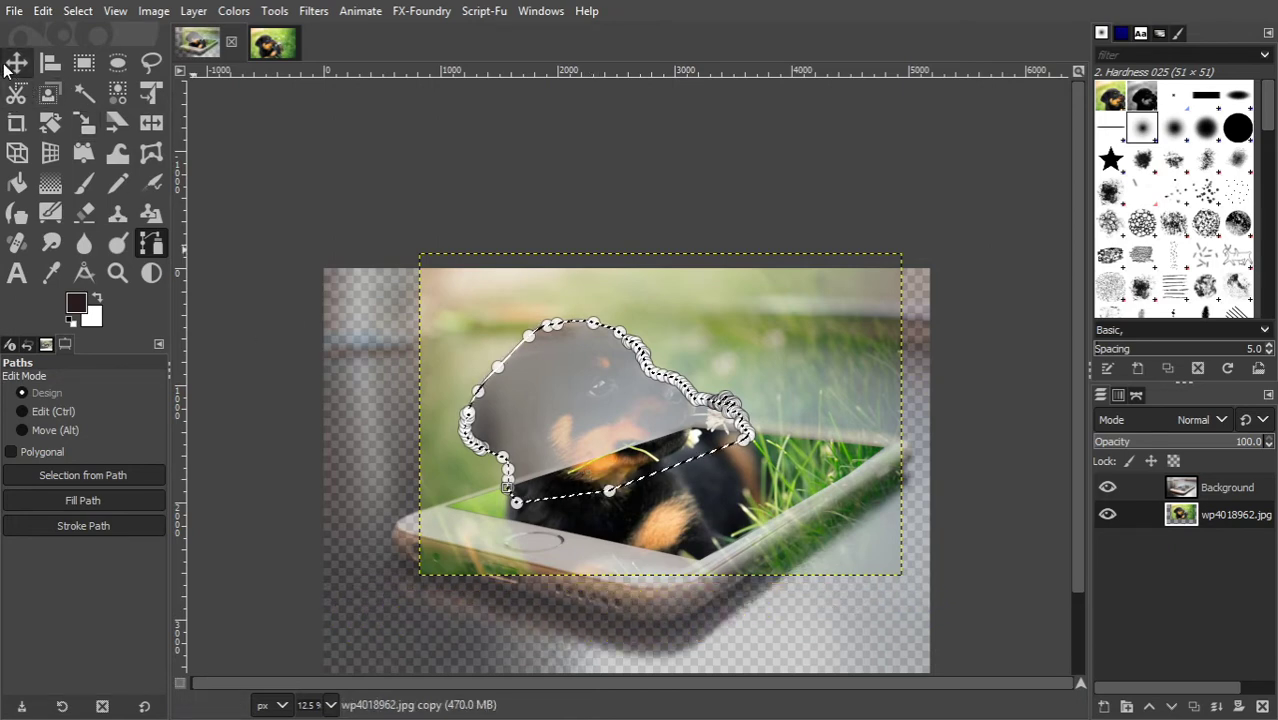
Step: Delete the selected puppy head and flower area from the Background layer, and clear the selection
{"action": "key", "text": "m"}
{"action": "left_click", "coordinate": [1183, 492]}
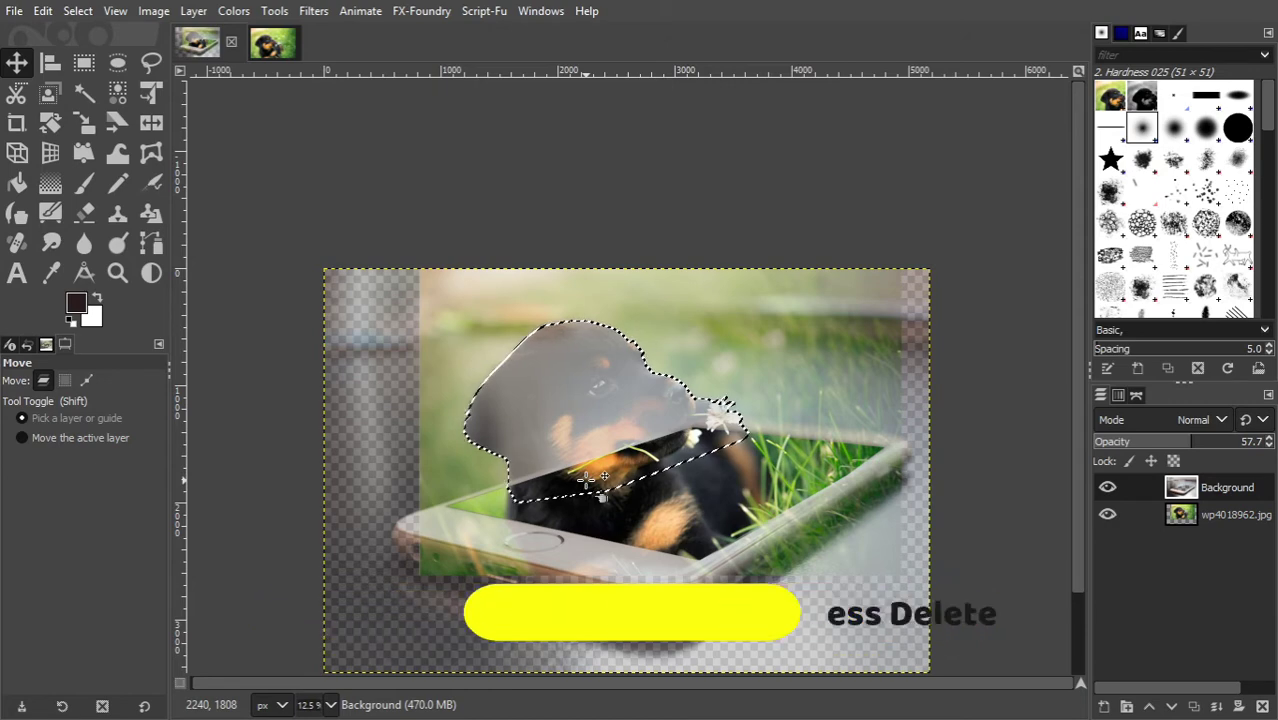
{"action": "key", "text": "Delete"}
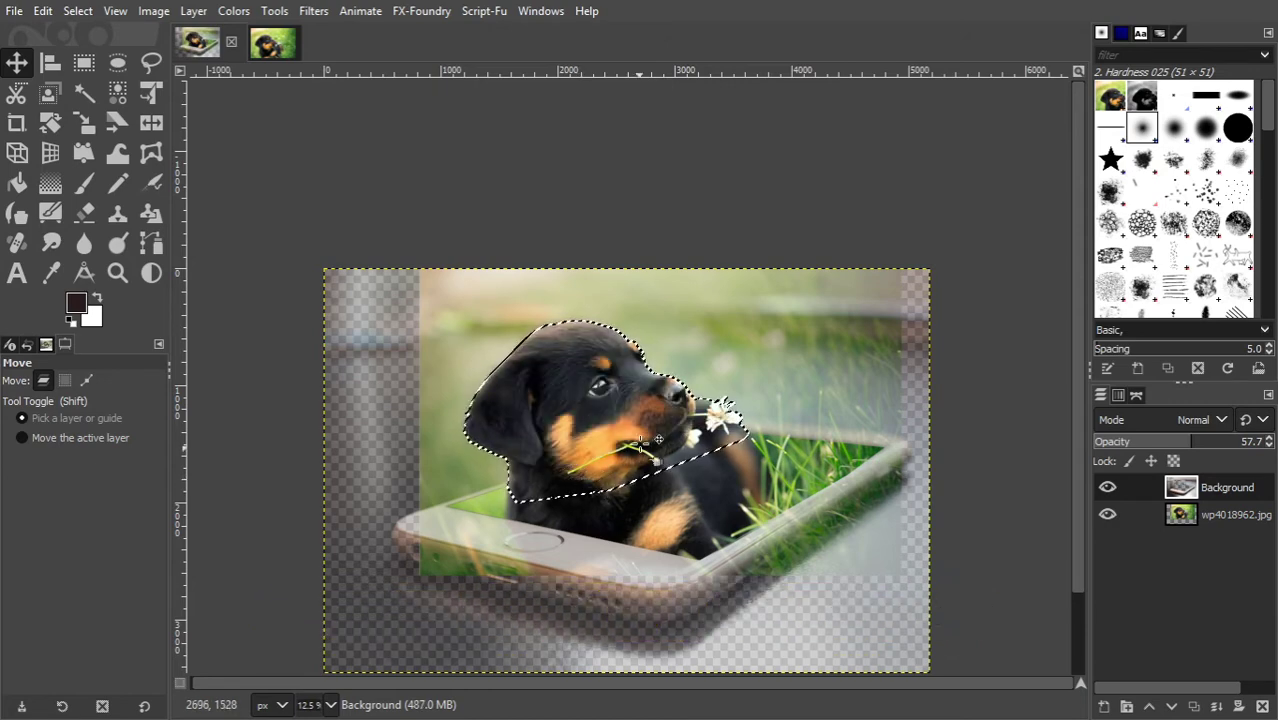
{"action": "left_click", "coordinate": [71, 11]}
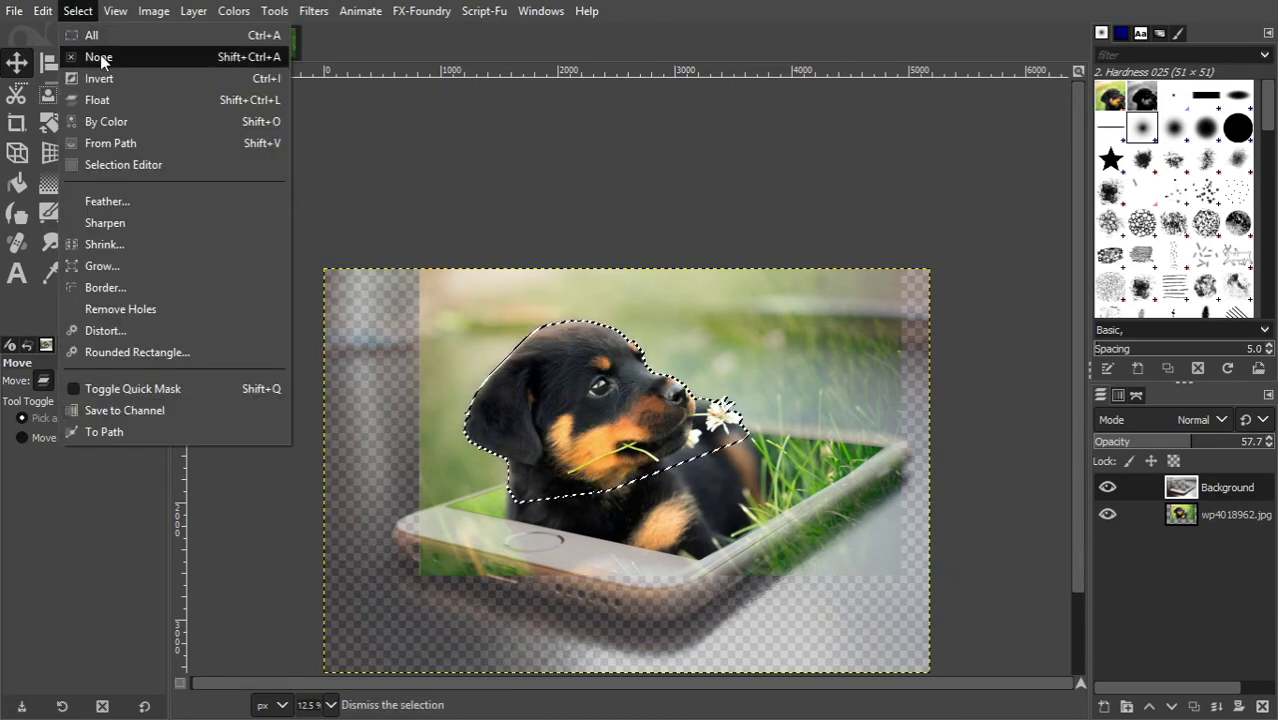
{"action": "left_click", "coordinate": [94, 54]}
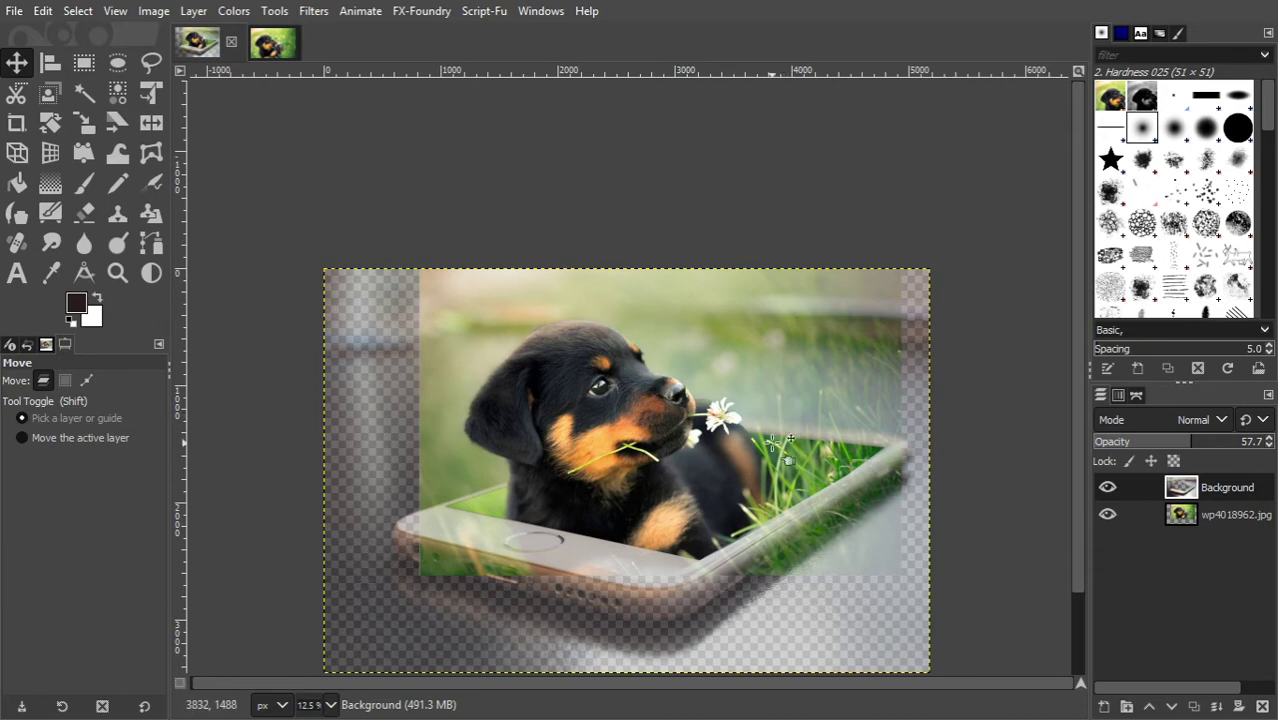
Step: Start a new path around the short grass blade beside the flower that overlaps the phone's far edge
{"action": "scroll", "coordinate": [571, 497], "scroll_direction": "up", "scroll_amount": 3}
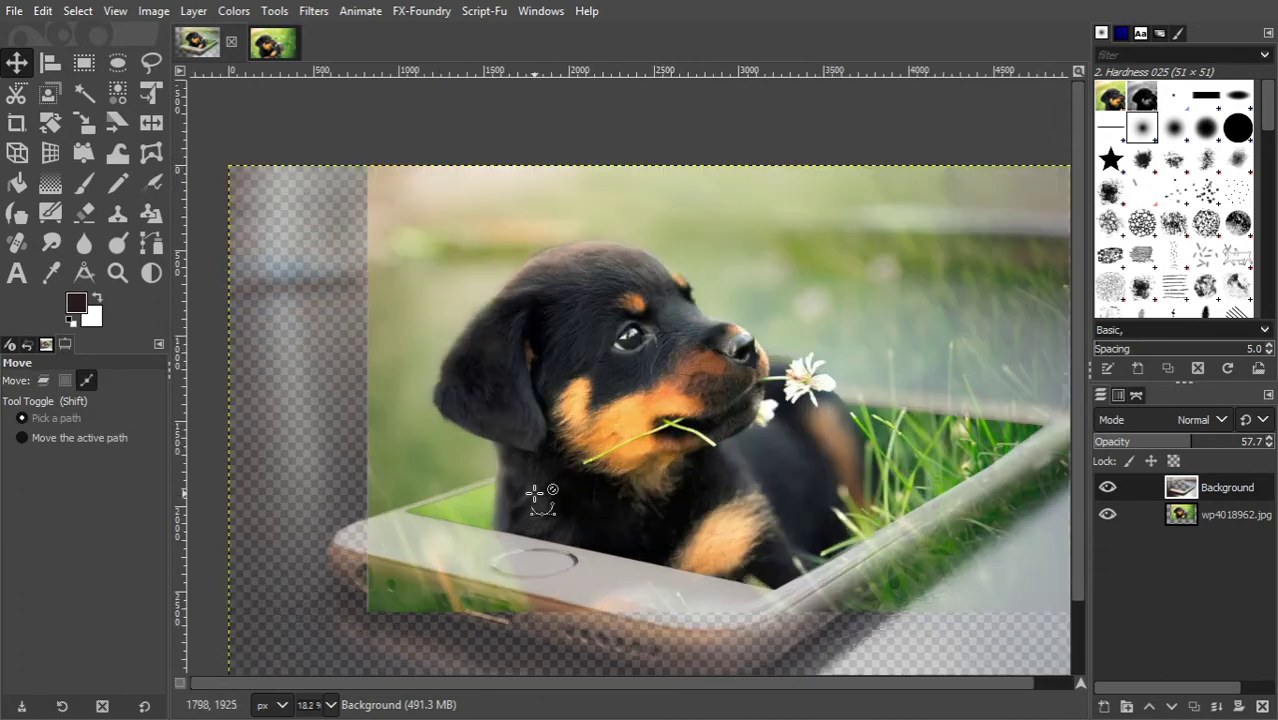
{"action": "scroll", "coordinate": [513, 469], "scroll_direction": "right", "scroll_amount": 1}
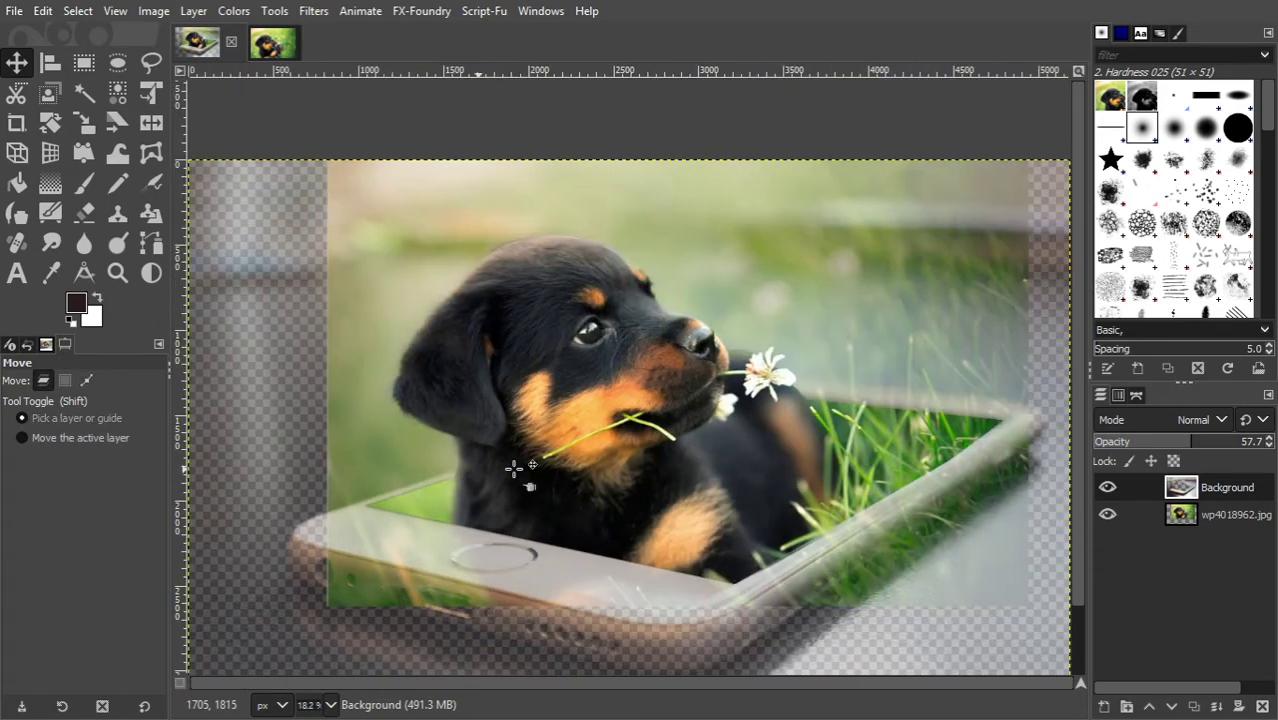
{"action": "left_click", "coordinate": [151, 242]}
{"action": "scroll", "coordinate": [825, 370], "scroll_direction": "up", "scroll_amount": 3}
{"action": "scroll", "coordinate": [789, 420], "scroll_direction": "up", "scroll_amount": 1}
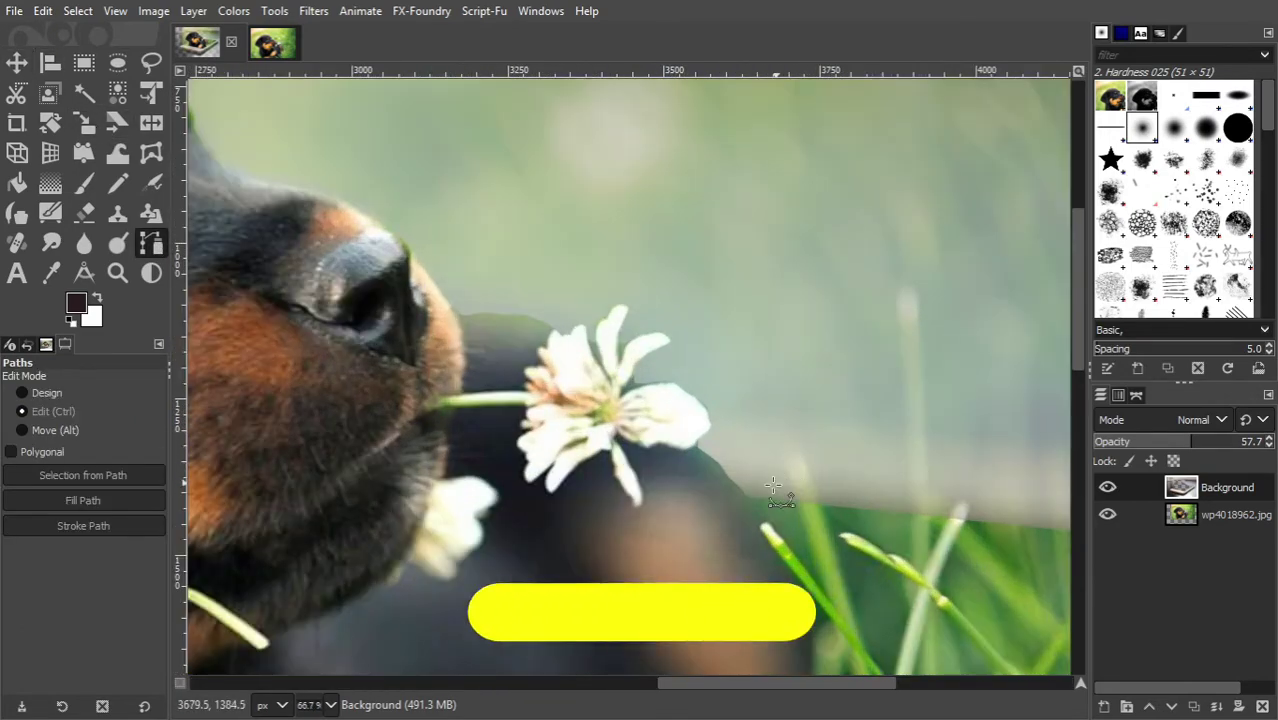
{"action": "scroll", "coordinate": [797, 505], "scroll_direction": "up", "scroll_amount": 1}
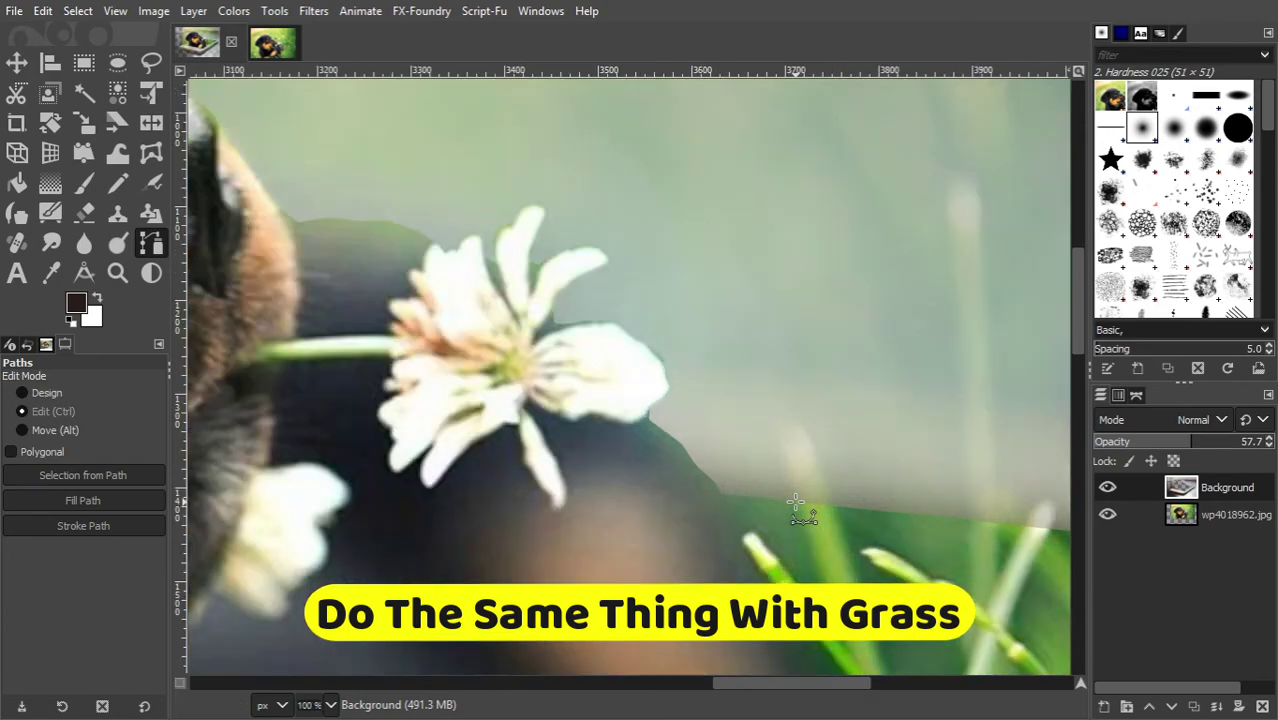
{"action": "left_click", "coordinate": [794, 503]}
{"action": "left_click", "coordinate": [784, 442]}
{"action": "left_click", "coordinate": [809, 430]}
{"action": "left_click", "coordinate": [824, 475]}
{"action": "left_click", "coordinate": [834, 508]}
Step: Extend the path along the phone's edge and around the tall grass blade up to its tip
{"action": "left_click", "coordinate": [965, 519]}
{"action": "left_click", "coordinate": [945, 198]}
{"action": "left_click", "coordinate": [969, 178]}
{"action": "left_click", "coordinate": [979, 204]}
{"action": "left_click", "coordinate": [1001, 520]}
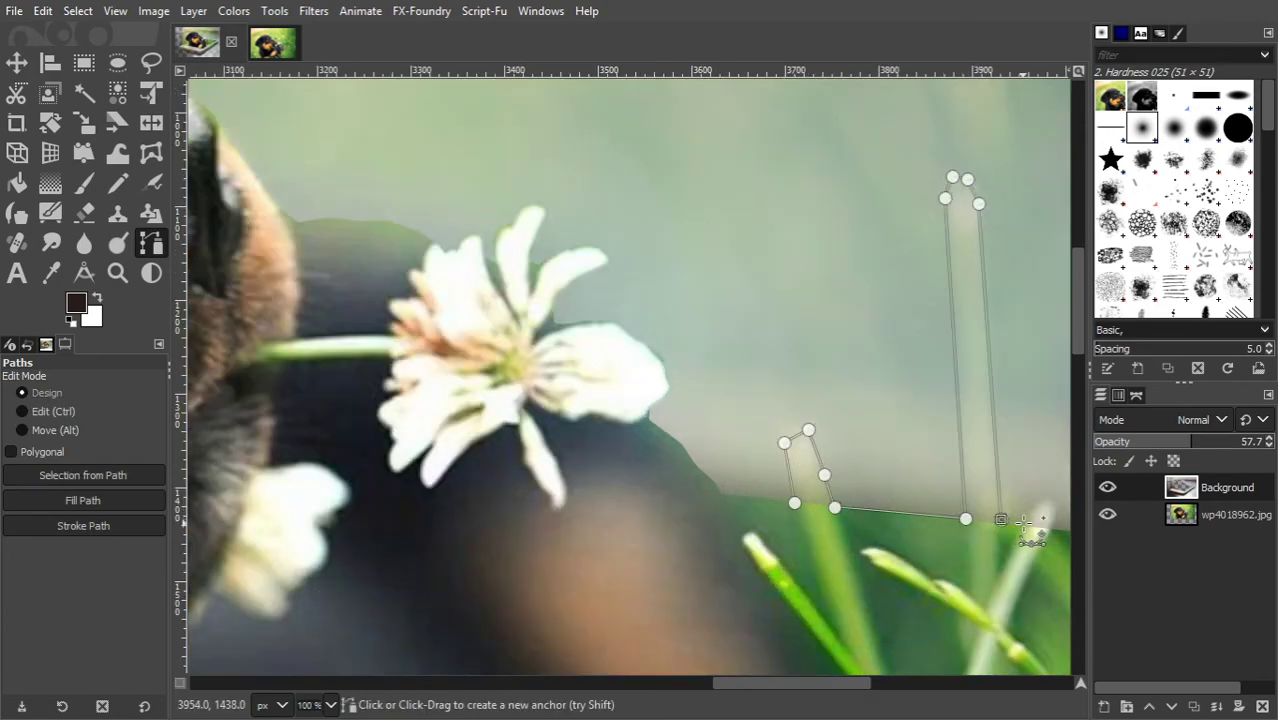
Step: Trace the small grass tip beside the tall blade back down to the phone's far edge
{"action": "scroll", "coordinate": [1031, 522], "scroll_direction": "up", "scroll_amount": 2}
{"action": "left_click", "coordinate": [1014, 527]}
{"action": "scroll", "coordinate": [995, 479], "scroll_direction": "down", "scroll_amount": 3}
{"action": "scroll", "coordinate": [594, 469], "scroll_direction": "up", "scroll_amount": 3}
{"action": "left_click_drag", "start_coordinate": [573, 500], "coordinate": [564, 561]}
{"action": "left_click", "coordinate": [569, 541]}
{"action": "scroll", "coordinate": [669, 529], "scroll_direction": "down", "scroll_amount": 3}
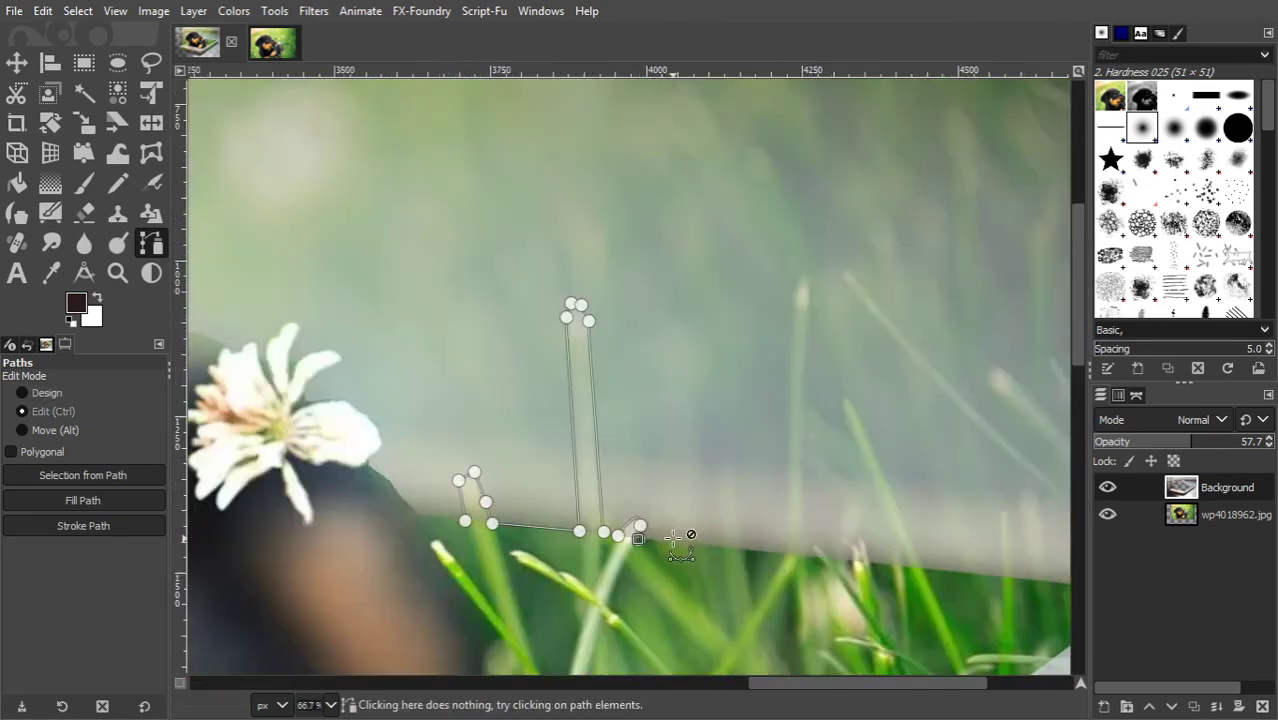
Step: Extend the path along the phone's far edge and around the short grass blade between the small tip and the next tall blade
{"action": "scroll", "coordinate": [949, 539], "scroll_direction": "up", "scroll_amount": 2}
{"action": "left_click", "coordinate": [434, 545]}
{"action": "left_click", "coordinate": [414, 415]}
{"action": "left_click", "coordinate": [451, 368]}
{"action": "left_click", "coordinate": [468, 448]}
{"action": "left_click", "coordinate": [477, 551]}
Step: Trace the second tall grass blade up around its tip and back down to the phone's far edge
{"action": "left_click", "coordinate": [582, 221]}
{"action": "left_click", "coordinate": [611, 160]}
{"action": "left_click", "coordinate": [620, 213]}
{"action": "scroll", "coordinate": [619, 283], "scroll_direction": "down", "scroll_amount": 6}
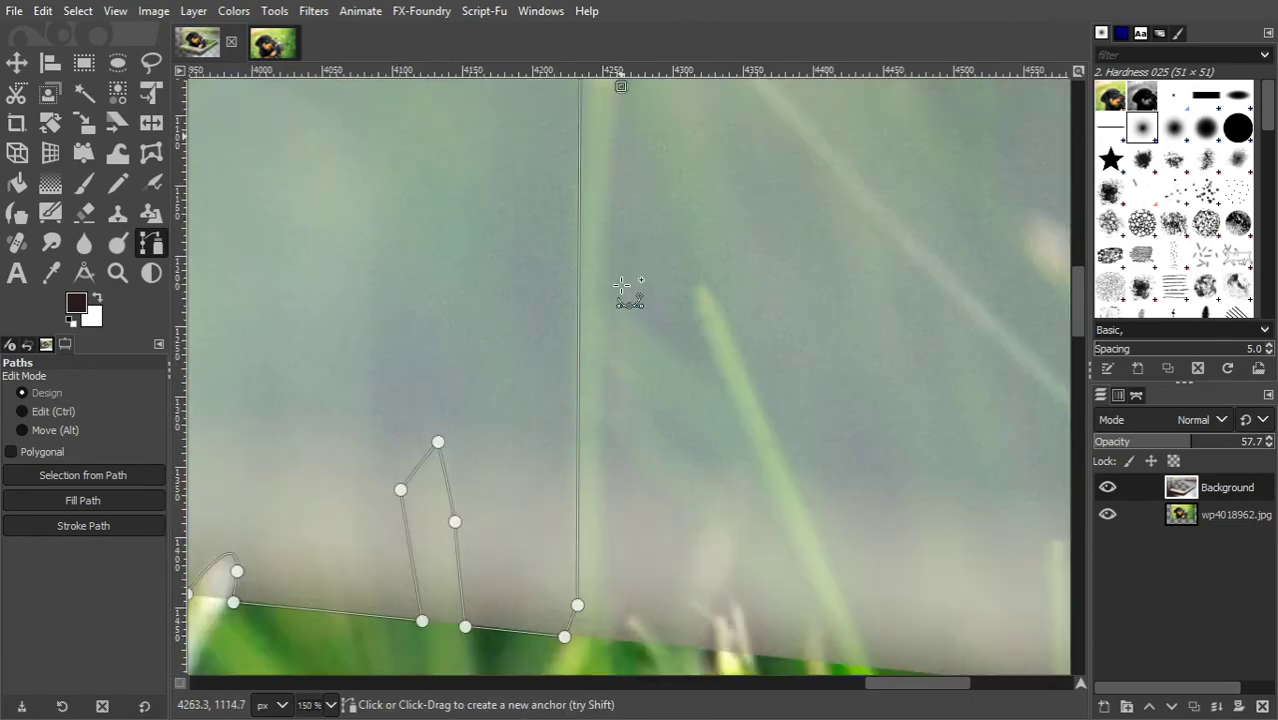
{"action": "left_click", "coordinate": [612, 343]}
Step: Continue the path around the tiny grass tips on the phone's edge, up to the base of the slanted blade
{"action": "scroll", "coordinate": [610, 345], "scroll_direction": "down", "scroll_amount": 2}
{"action": "scroll", "coordinate": [637, 353], "scroll_direction": "up", "scroll_amount": 2}
{"action": "left_click", "coordinate": [586, 327]}
{"action": "left_click", "coordinate": [716, 348]}
{"action": "left_click", "coordinate": [805, 363]}
{"action": "scroll", "coordinate": [700, 212], "scroll_direction": "up", "scroll_amount": 2}
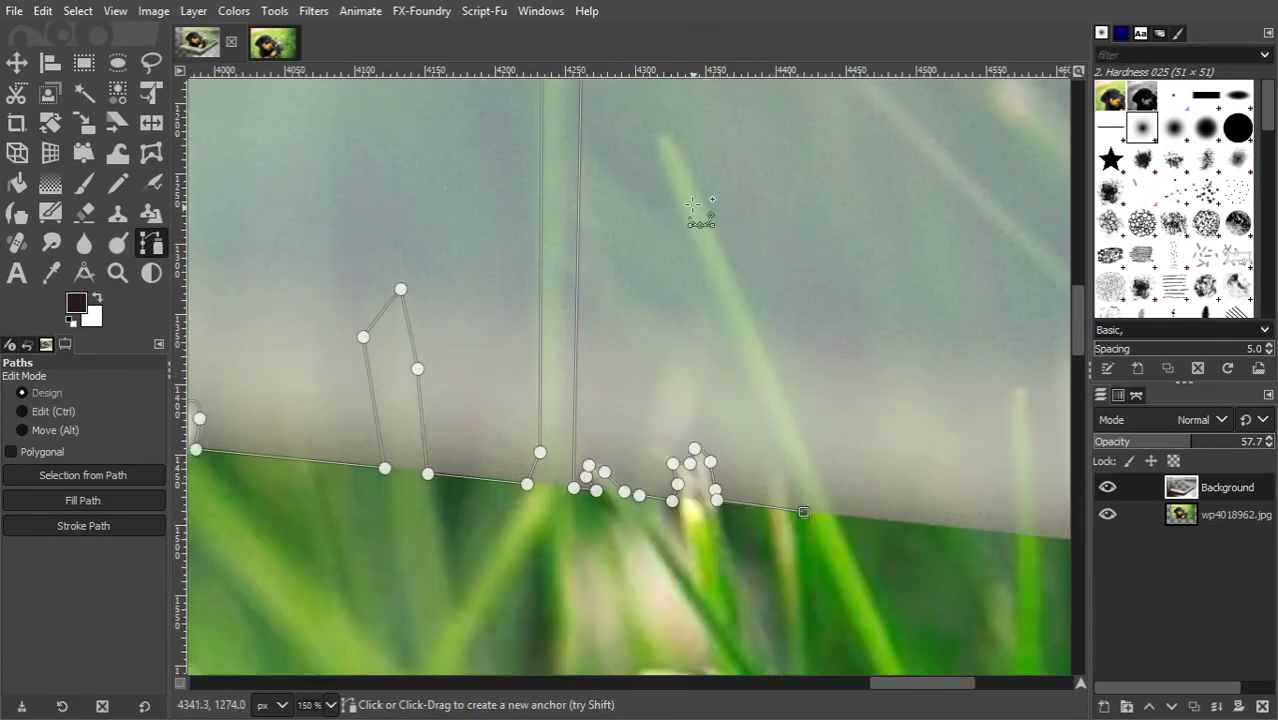
Step: Trace the slanted grass blade around its tip and back down to the phone's far edge
{"action": "left_click", "coordinate": [657, 177]}
{"action": "left_click", "coordinate": [660, 137]}
{"action": "left_click", "coordinate": [682, 153]}
{"action": "left_click", "coordinate": [839, 517]}
Step: Carry the path along the phone's edge and around the last short grass blade near the phone's far corner
{"action": "scroll", "coordinate": [944, 548], "scroll_direction": "down", "scroll_amount": 2}
{"action": "scroll", "coordinate": [721, 546], "scroll_direction": "up", "scroll_amount": 1}
{"action": "left_click", "coordinate": [714, 525]}
{"action": "left_click", "coordinate": [709, 432]}
{"action": "left_click", "coordinate": [719, 420]}
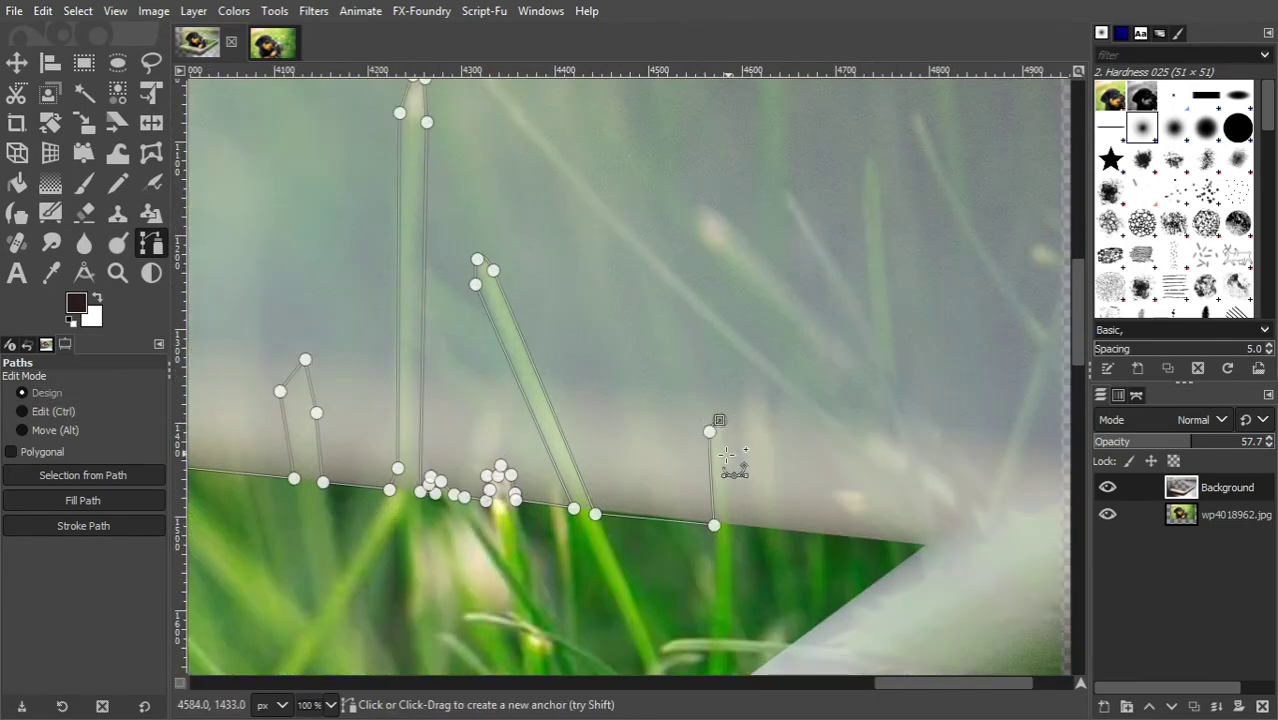
{"action": "left_click", "coordinate": [724, 467]}
{"action": "left_click", "coordinate": [731, 523]}
Step: Close the path by running it back through the grass inside the phone screen to the starting anchor
{"action": "left_click", "coordinate": [774, 555]}
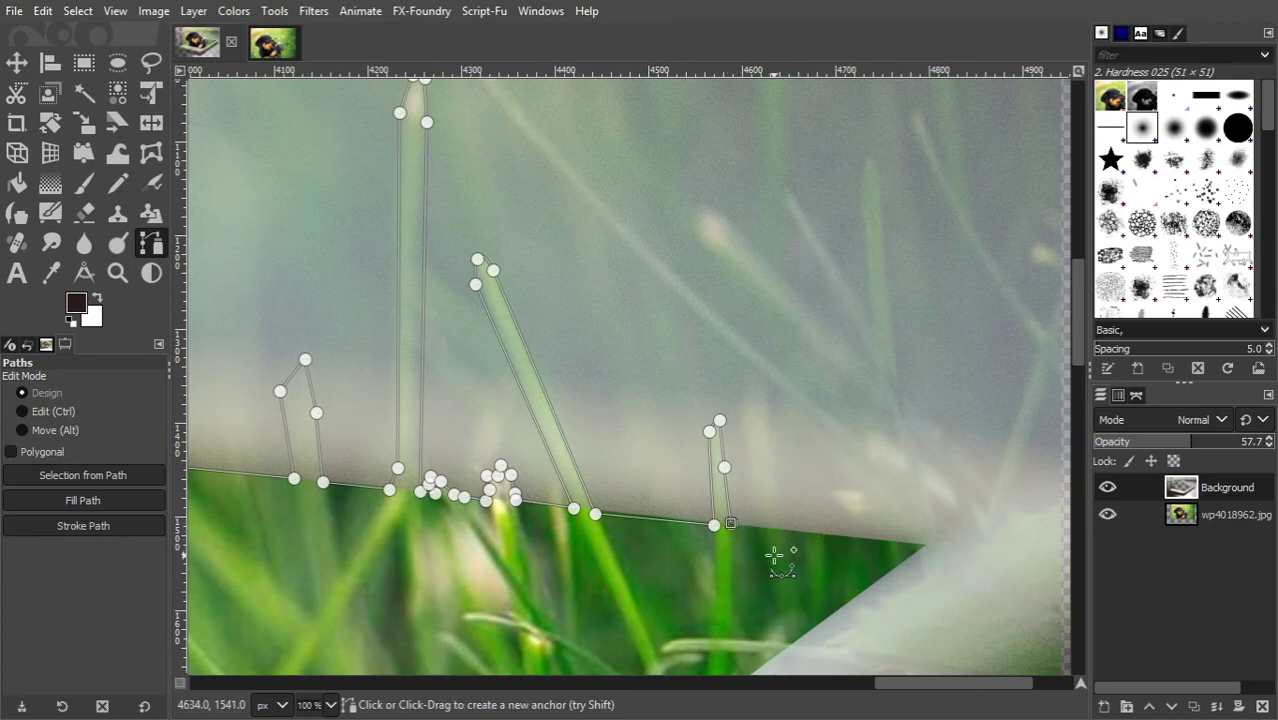
{"action": "left_click", "coordinate": [655, 594]}
{"action": "left_click", "coordinate": [418, 617]}
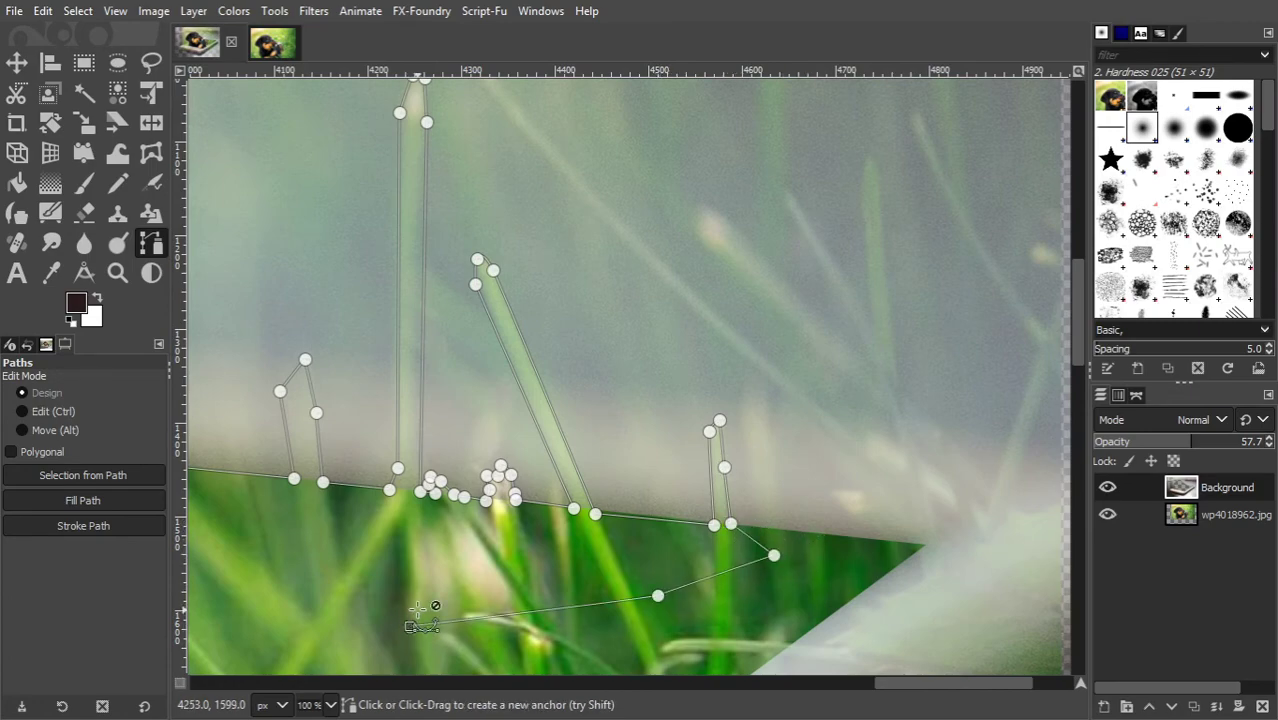
{"action": "scroll", "coordinate": [418, 620], "scroll_direction": "down", "scroll_amount": 2}
{"action": "scroll", "coordinate": [500, 632], "scroll_direction": "left", "scroll_amount": 5}
{"action": "scroll", "coordinate": [572, 604], "scroll_direction": "down", "scroll_amount": 2}
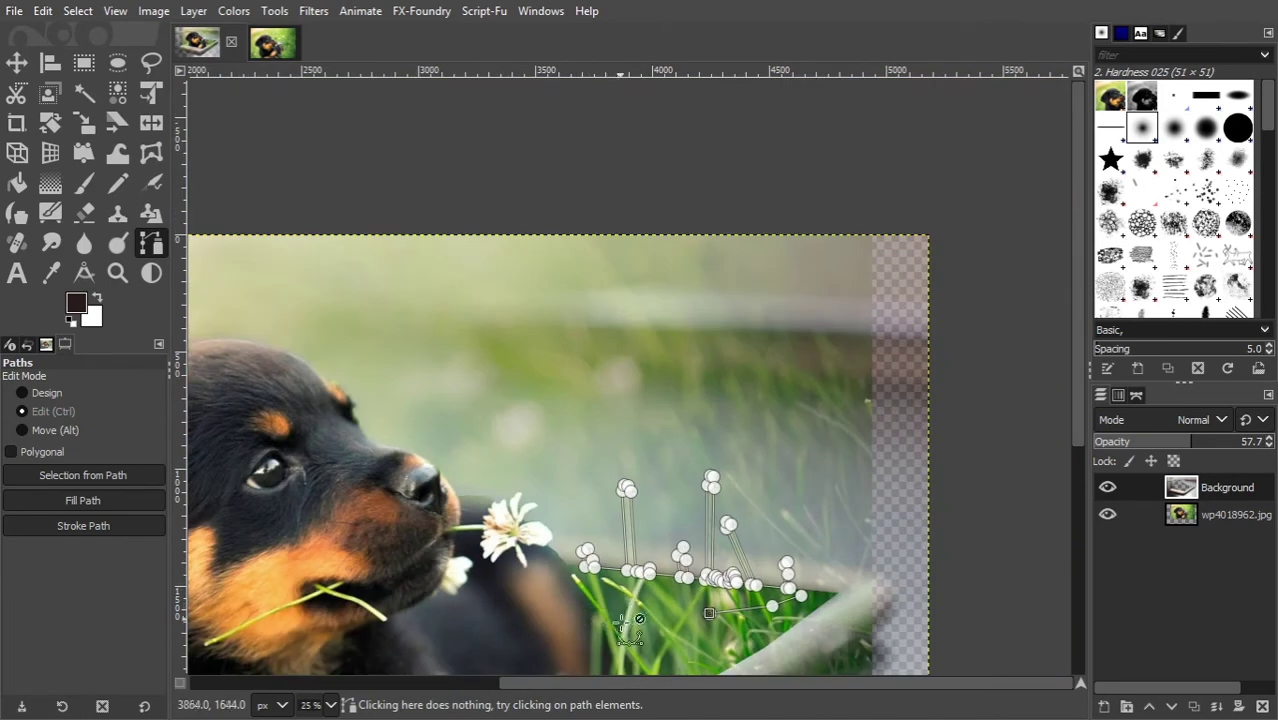
{"action": "scroll", "coordinate": [624, 630], "scroll_direction": "up", "scroll_amount": 3}
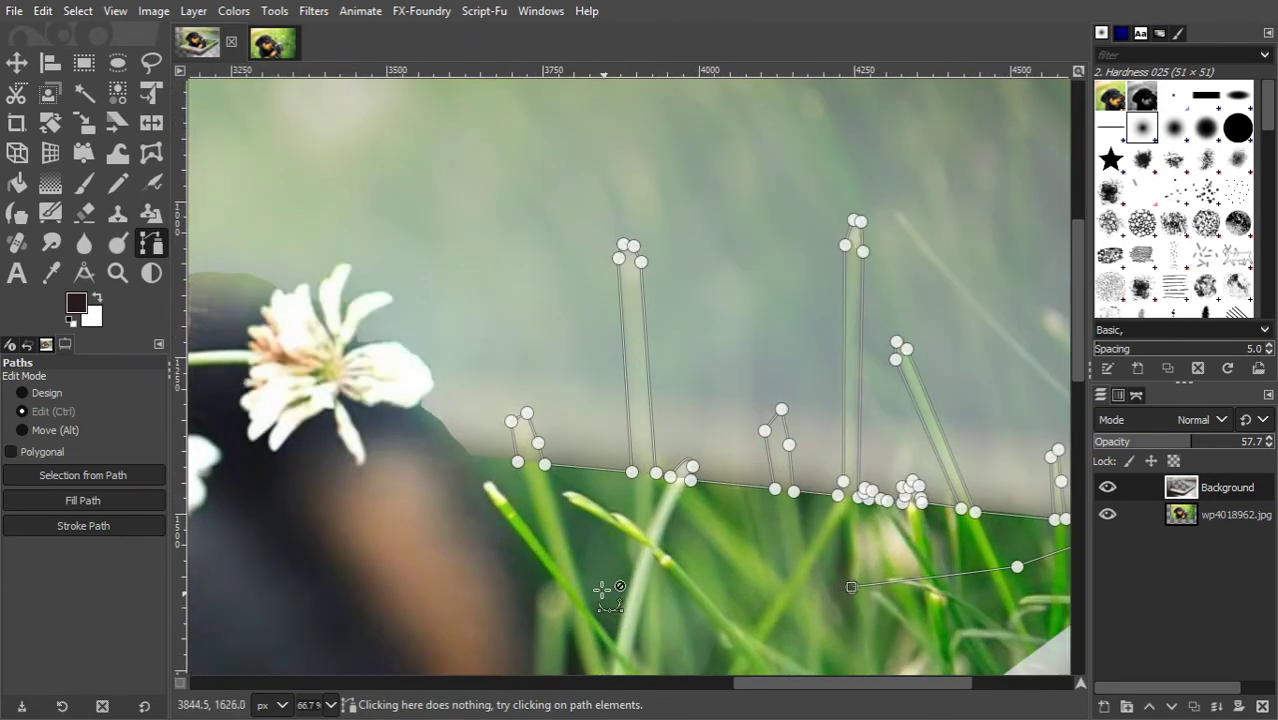
{"action": "left_click", "coordinate": [711, 593]}
{"action": "left_click", "coordinate": [571, 545]}
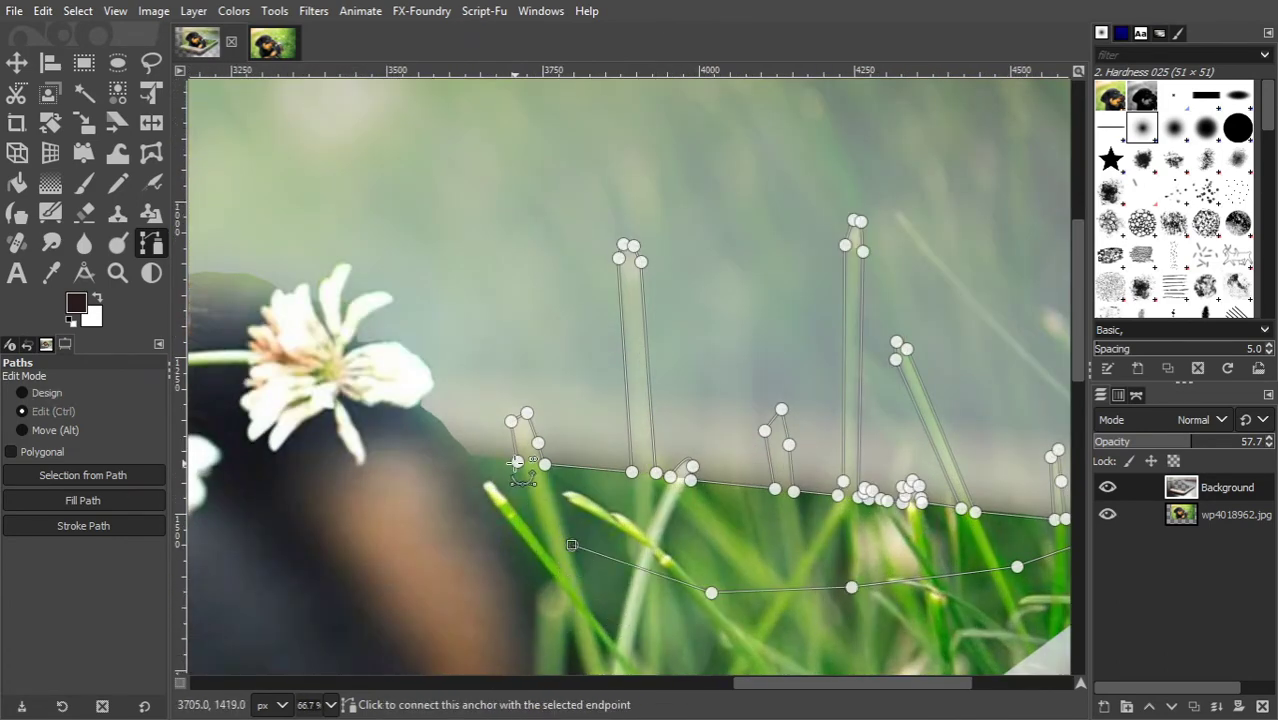
{"action": "left_click", "coordinate": [517, 461]}
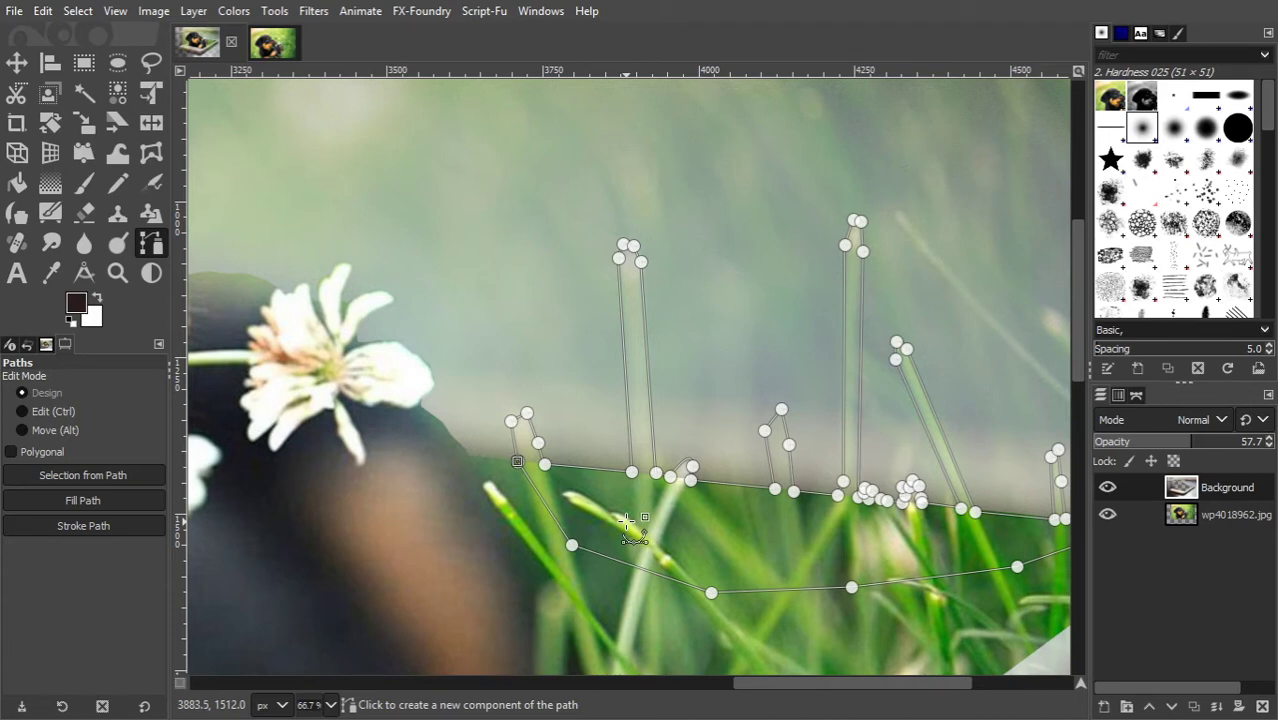
Step: Convert the grass path to a selection, delete that area from the Background layer, and clear the selection
{"action": "key", "text": "shift+v"}
{"action": "key", "text": "m"}
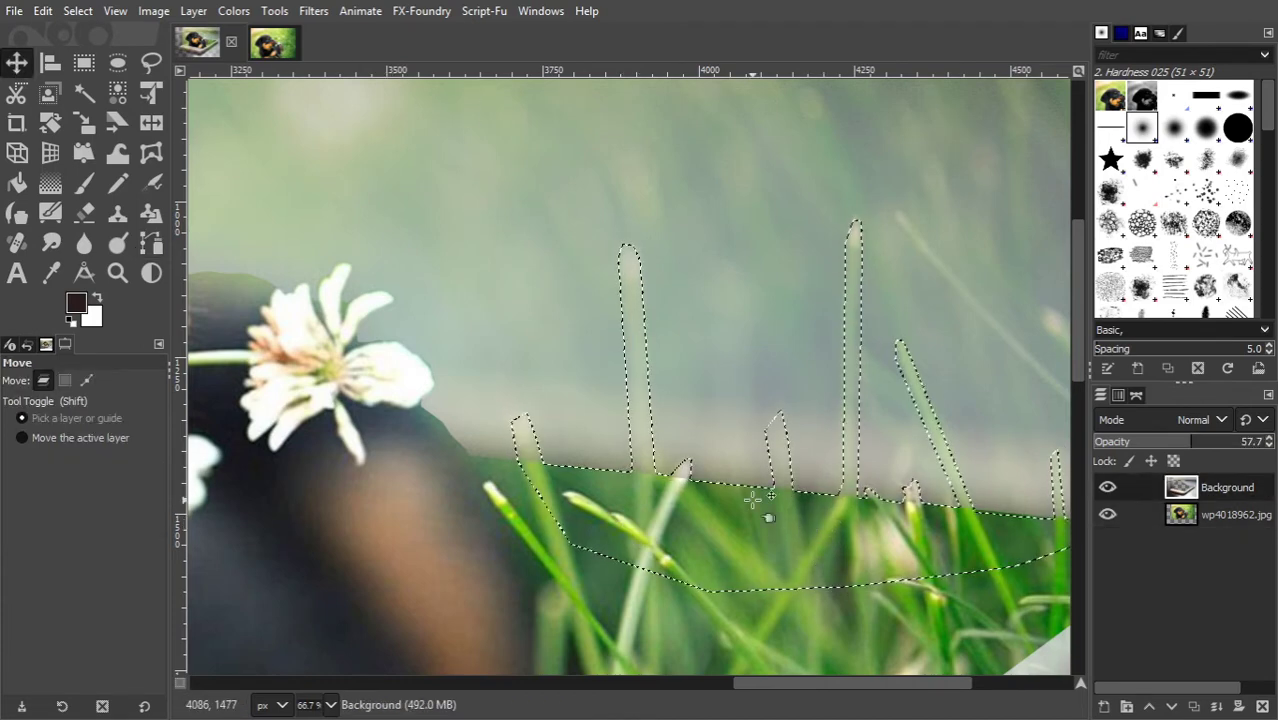
{"action": "key", "text": "Delete"}
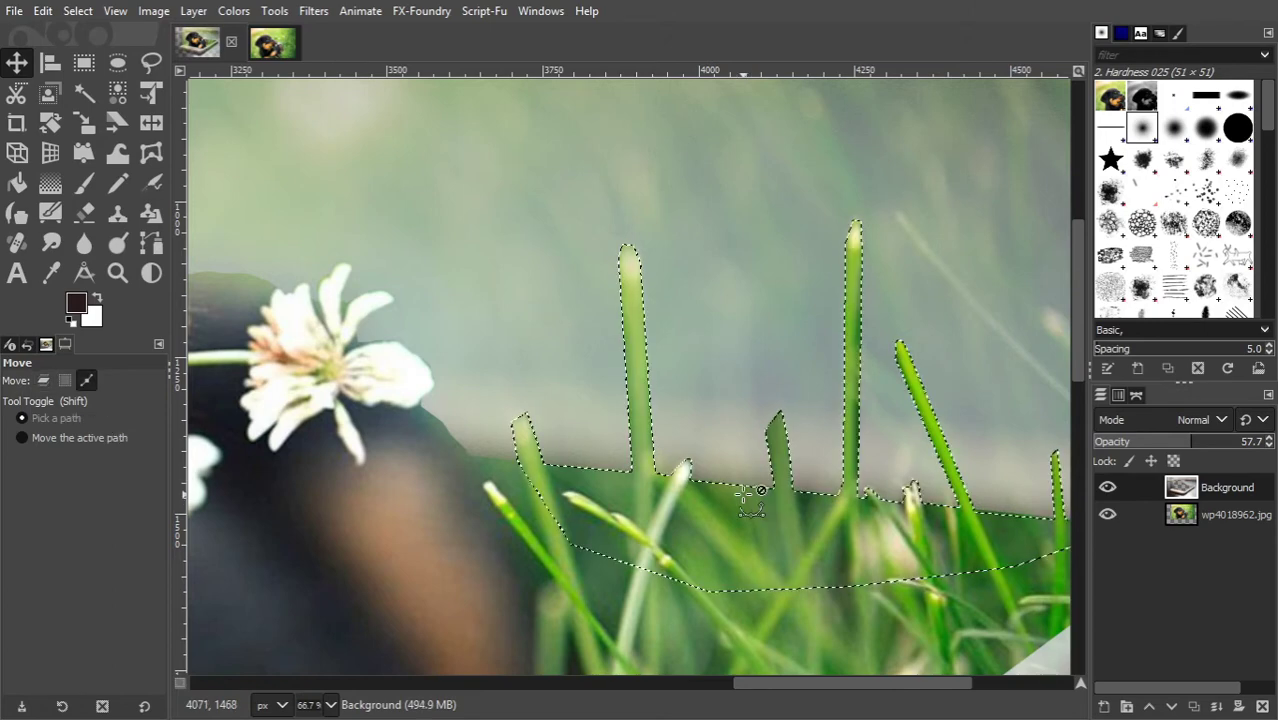
{"action": "scroll", "coordinate": [746, 491], "scroll_direction": "down", "scroll_amount": 3}
{"action": "left_click", "coordinate": [78, 12]}
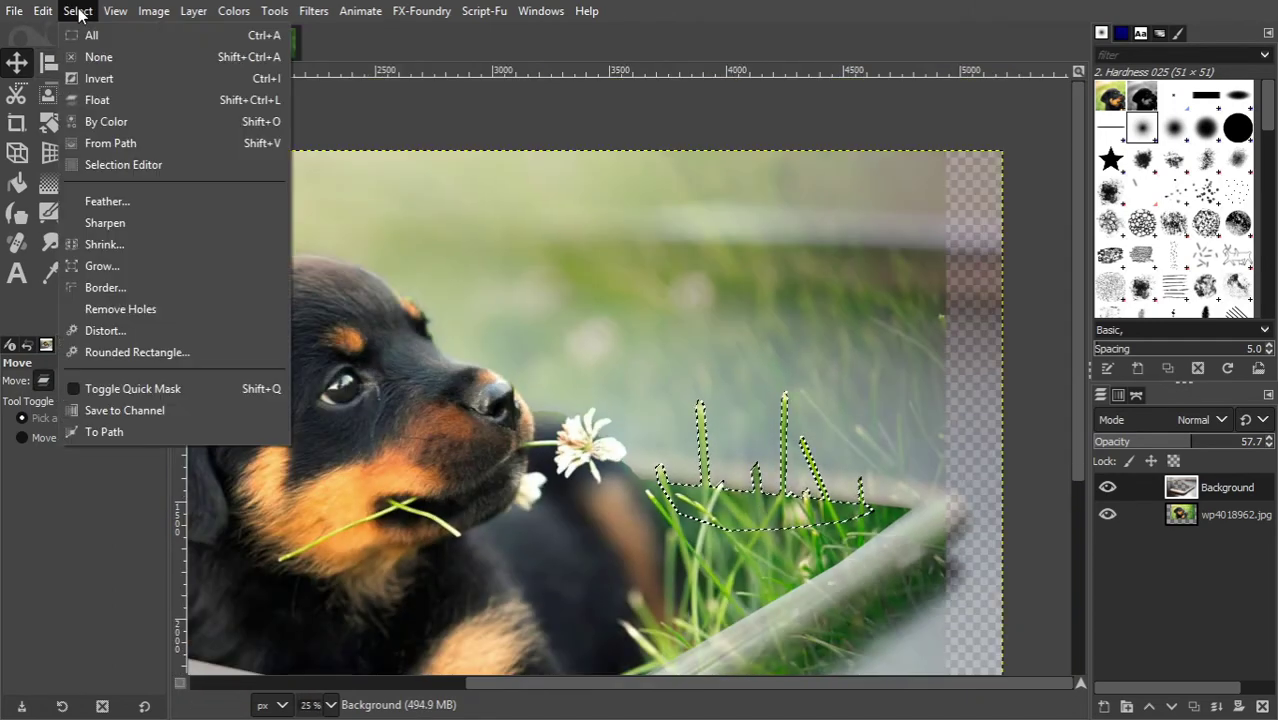
{"action": "left_click", "coordinate": [99, 57]}
{"action": "scroll", "coordinate": [571, 472], "scroll_direction": "down", "scroll_amount": 2}
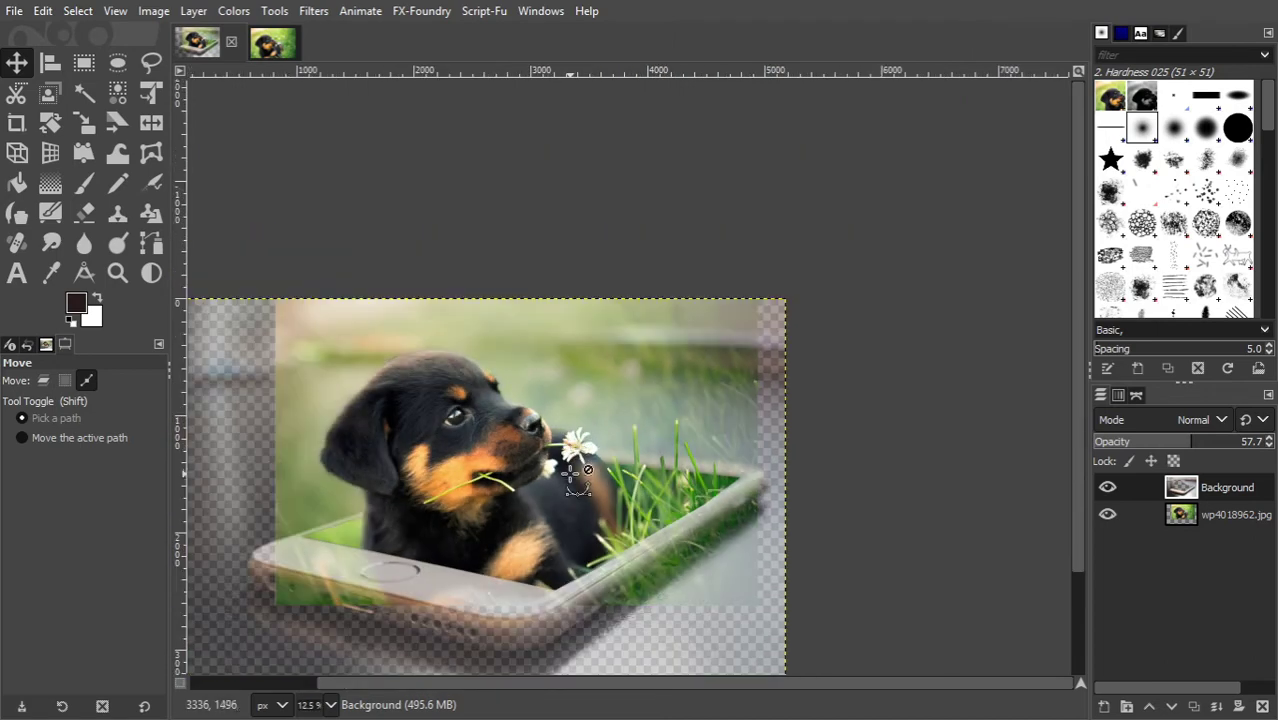
Step: Set the Background layer's opacity to 100 and resize the wp4018962.jpg puppy layer to the image size
{"action": "left_click", "coordinate": [43, 380]}
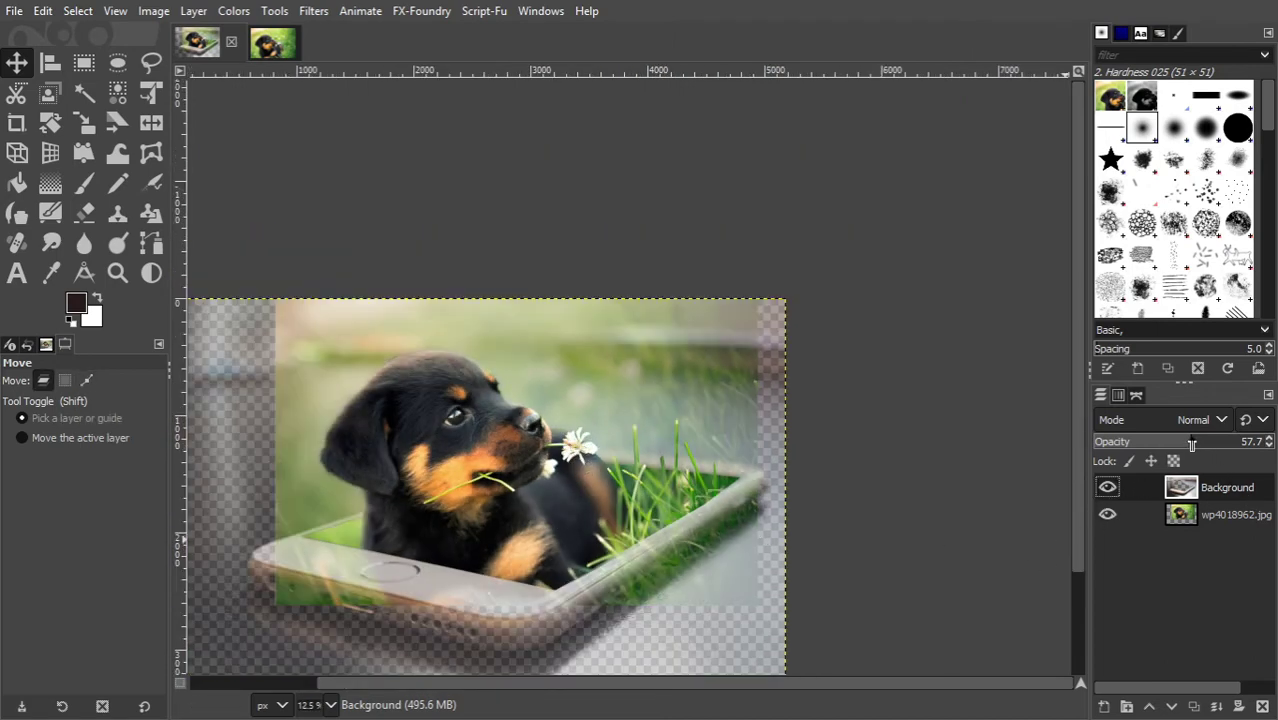
{"action": "left_click_drag", "start_coordinate": [1269, 446], "coordinate": [1274, 452]}
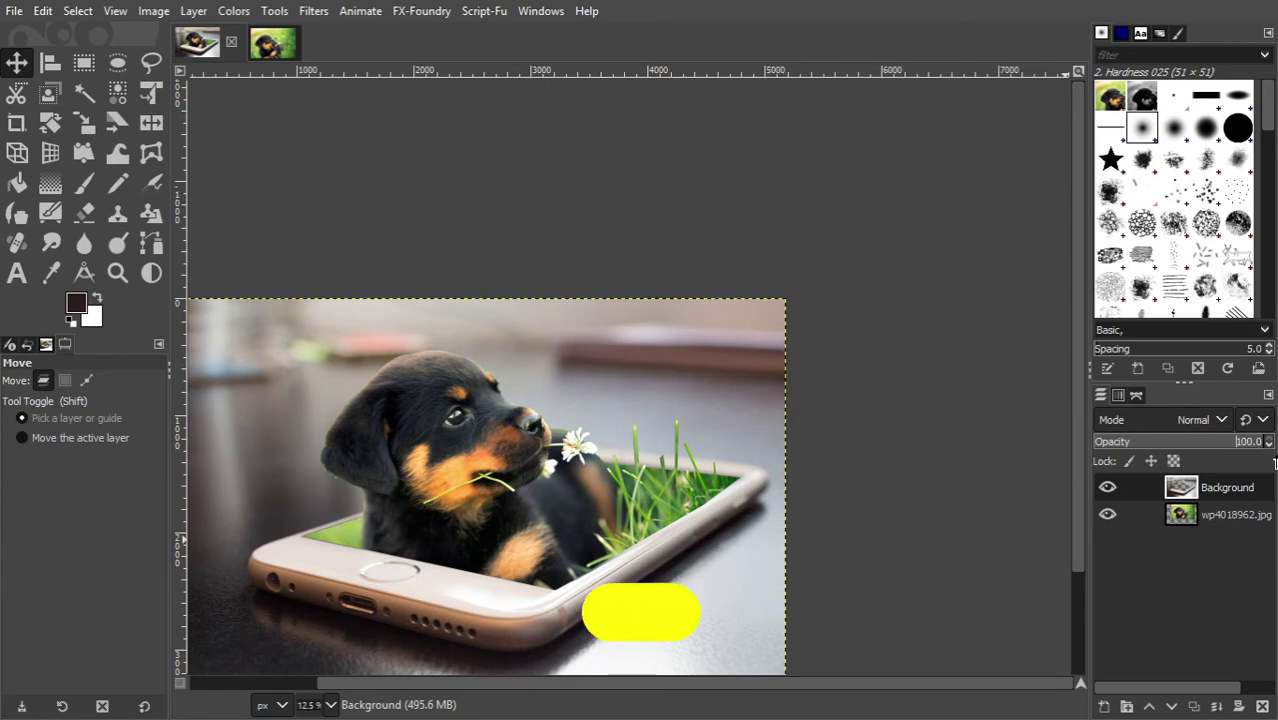
{"action": "left_click", "coordinate": [1238, 516]}
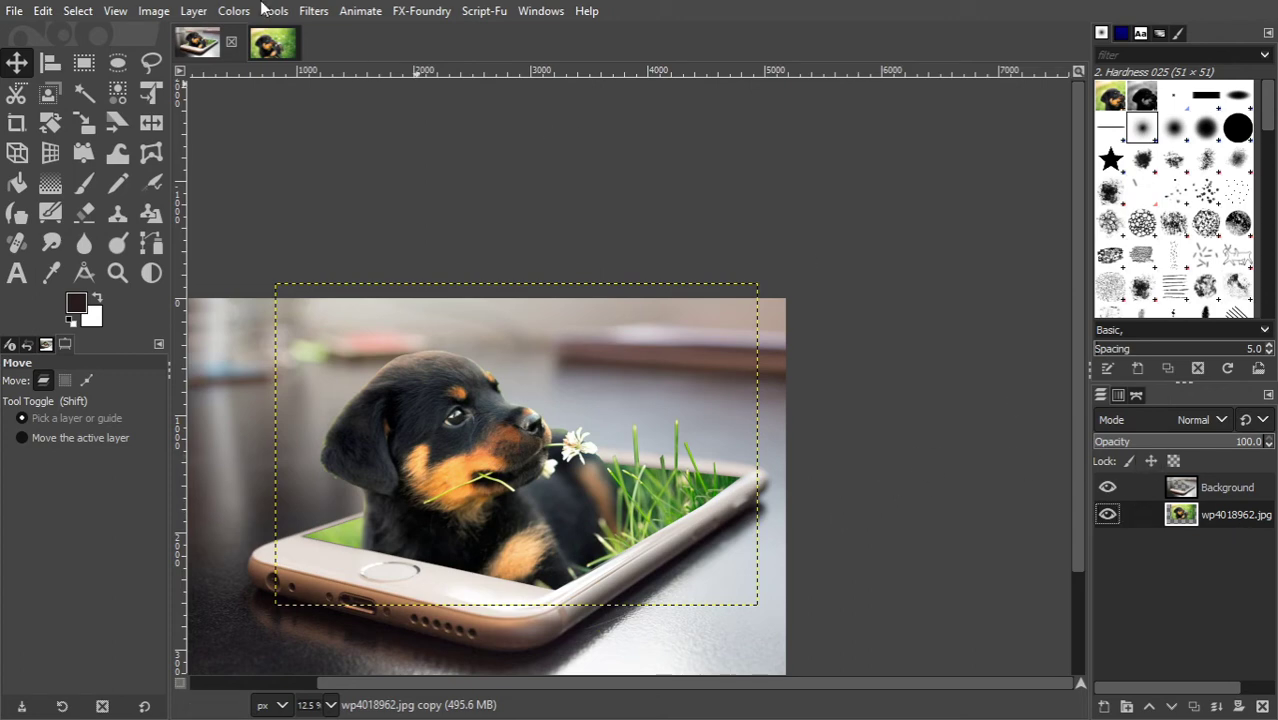
{"action": "left_click", "coordinate": [192, 12]}
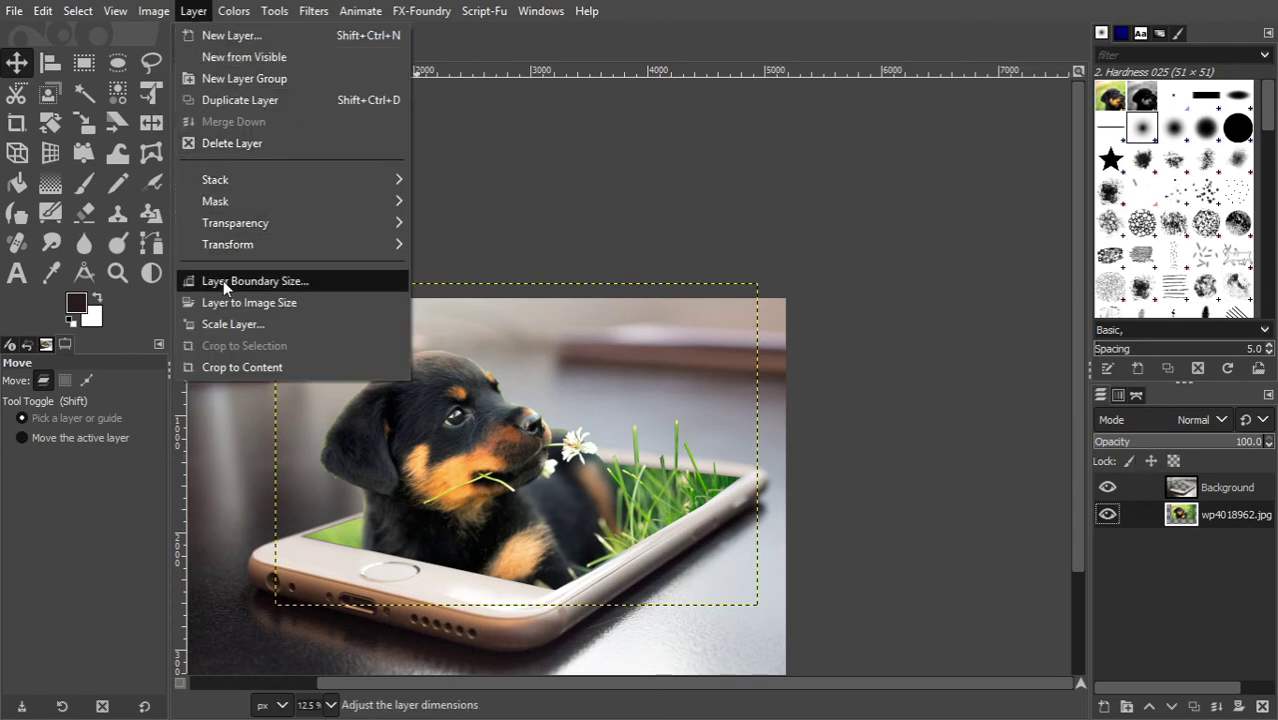
{"action": "left_click", "coordinate": [233, 303]}
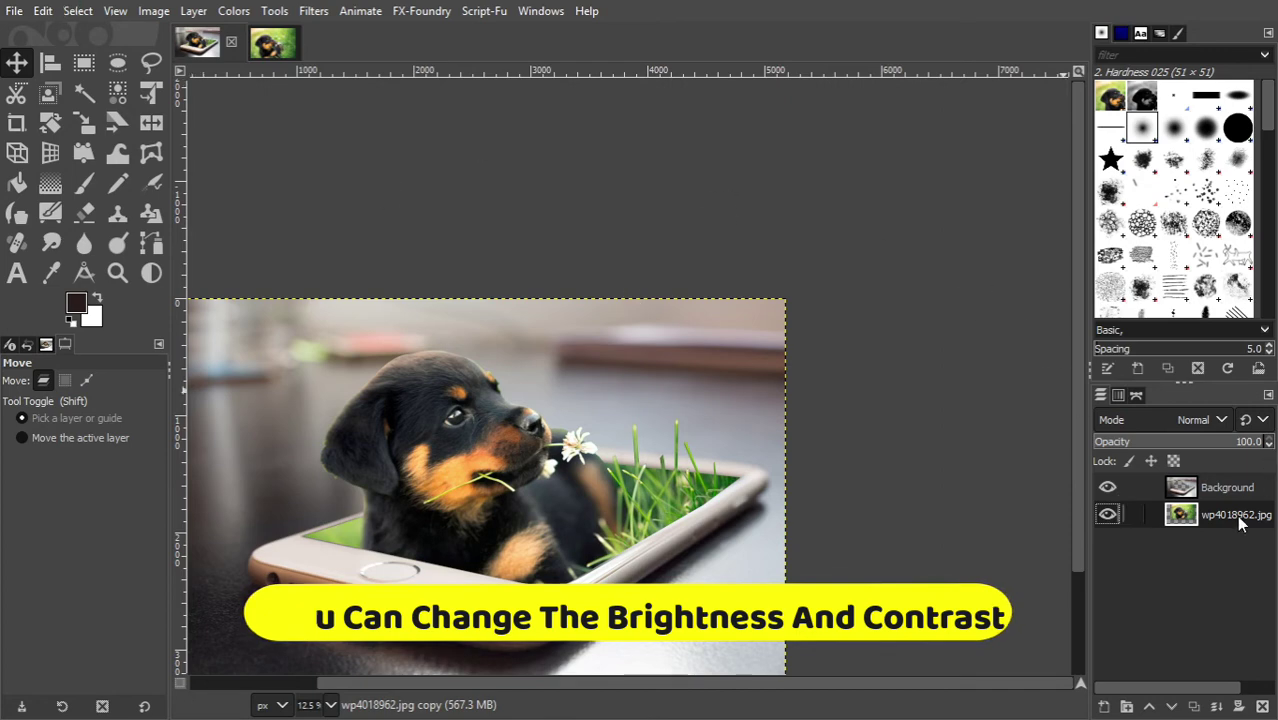
Step: Adjust the puppy layer's brightness to 8 and contrast to 20
{"action": "left_click", "coordinate": [236, 12]}
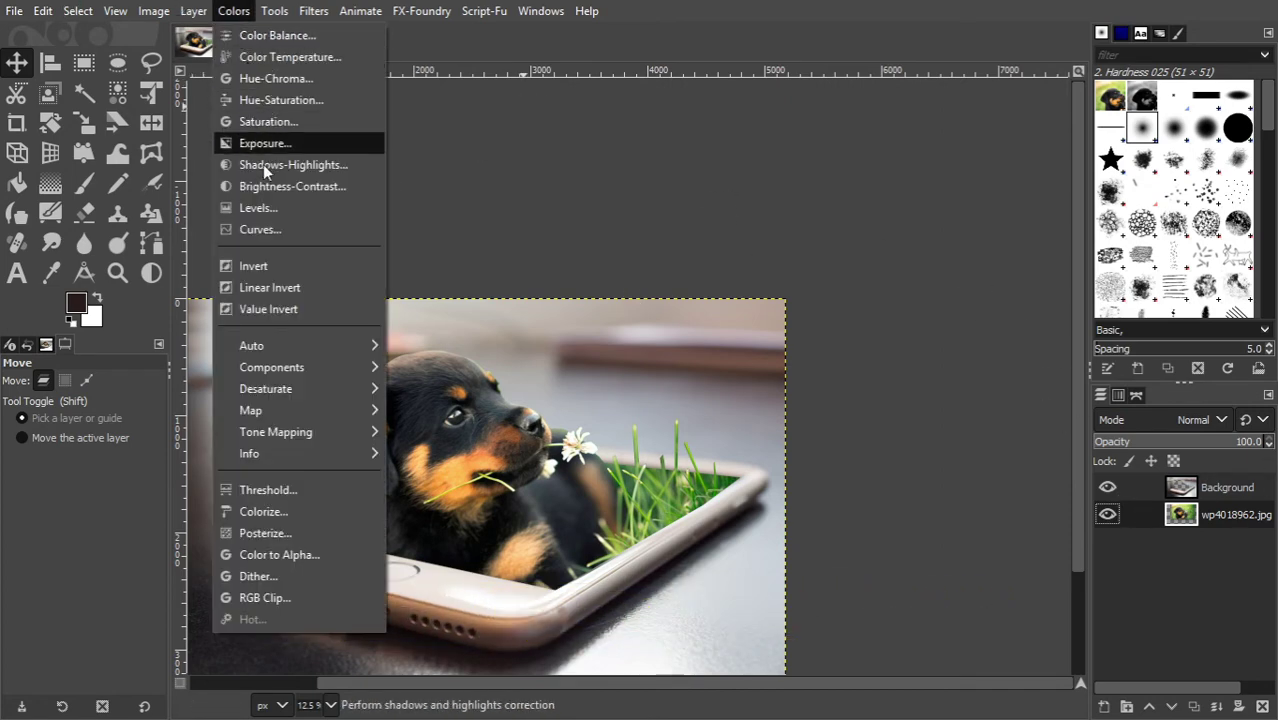
{"action": "left_click", "coordinate": [250, 187]}
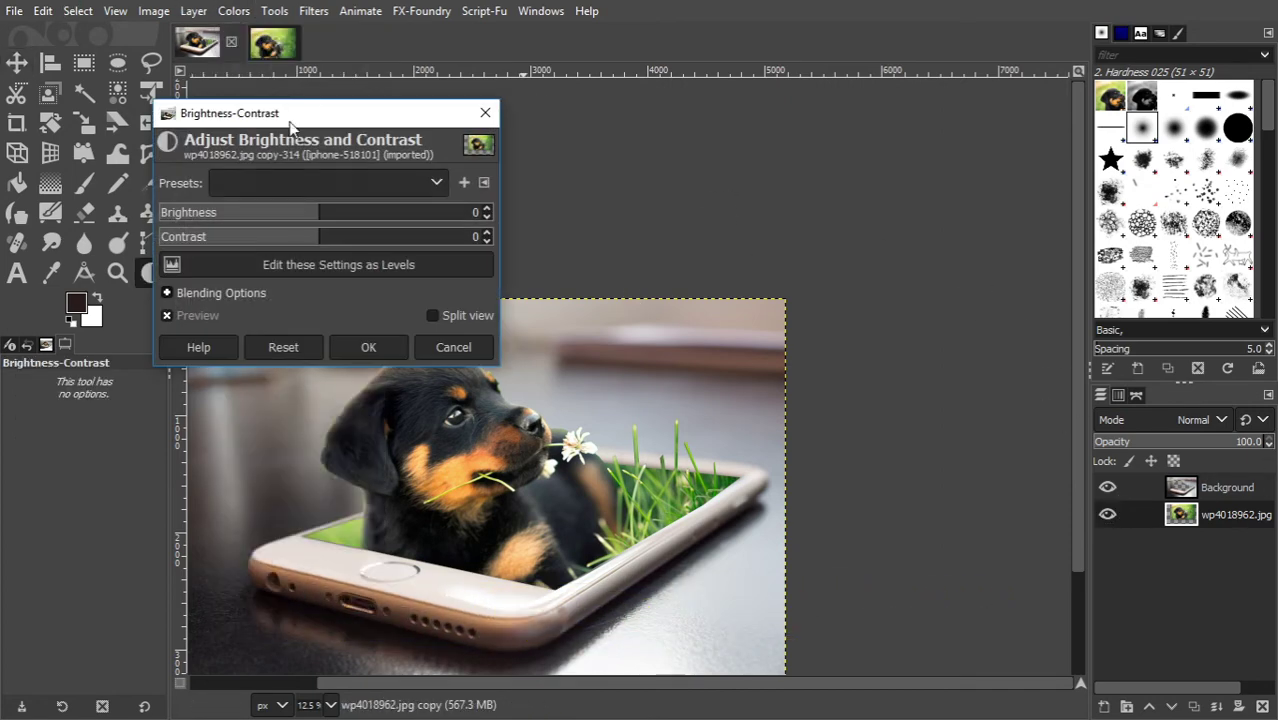
{"action": "left_click_drag", "start_coordinate": [310, 112], "coordinate": [156, 15]}
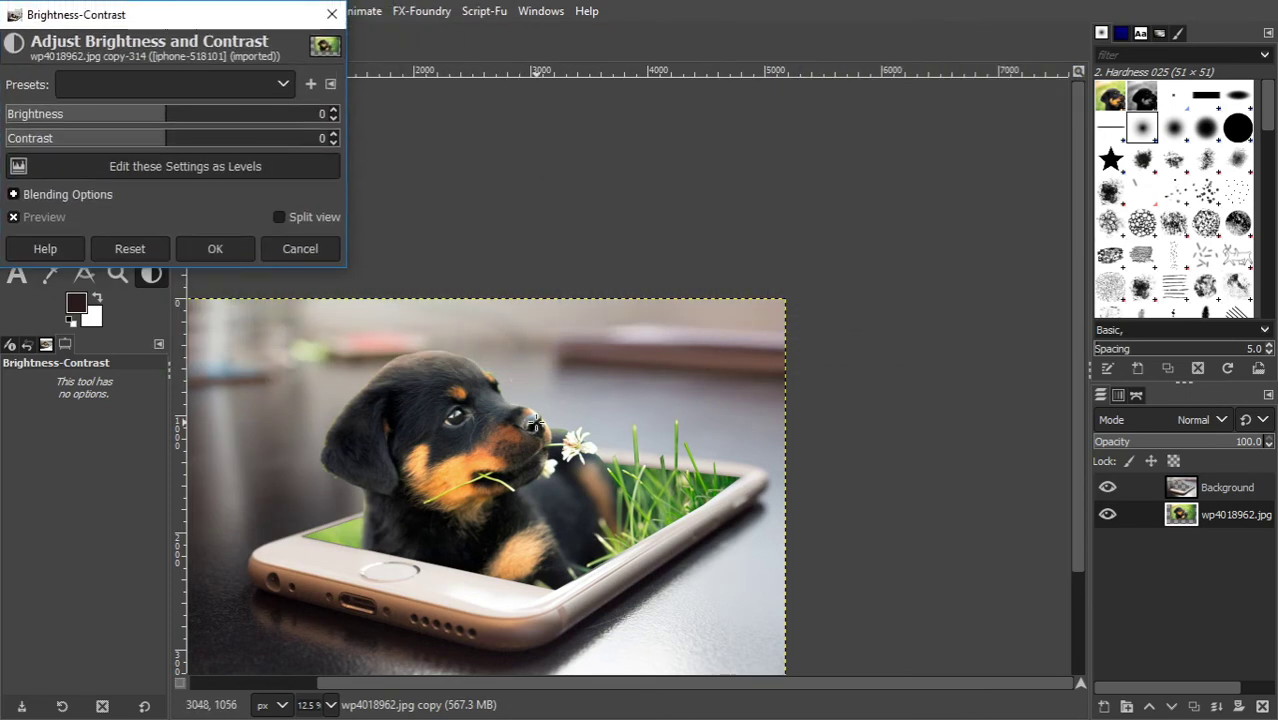
{"action": "scroll", "coordinate": [535, 422], "scroll_direction": "down", "scroll_amount": 1}
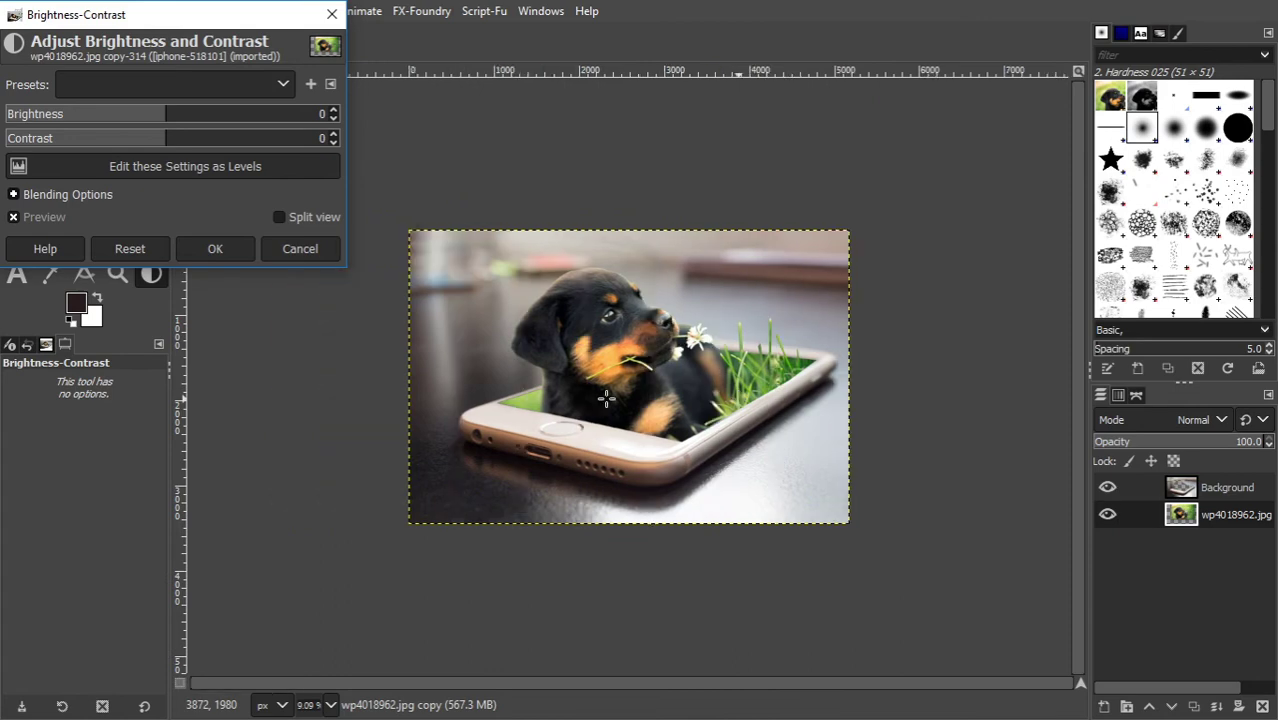
{"action": "scroll", "coordinate": [620, 391], "scroll_direction": "up", "scroll_amount": 2}
{"action": "scroll", "coordinate": [622, 387], "scroll_direction": "down", "scroll_amount": 1}
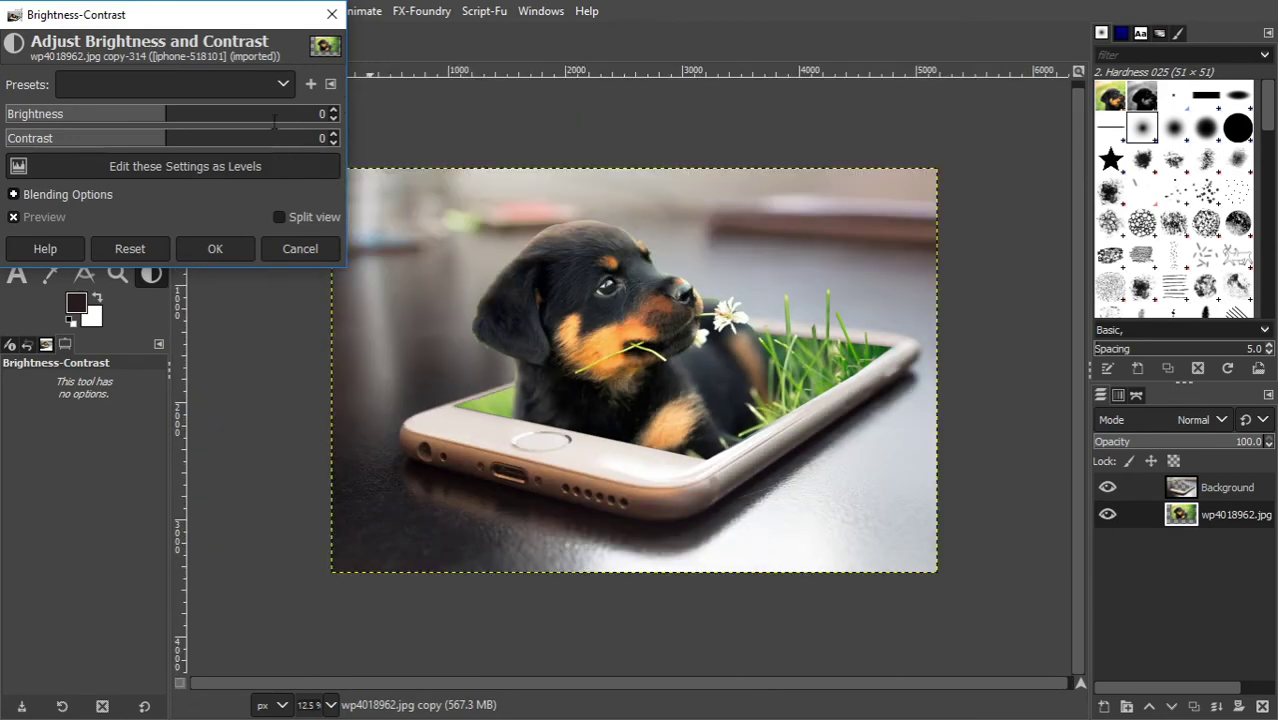
{"action": "left_click_drag", "start_coordinate": [232, 20], "coordinate": [238, 81]}
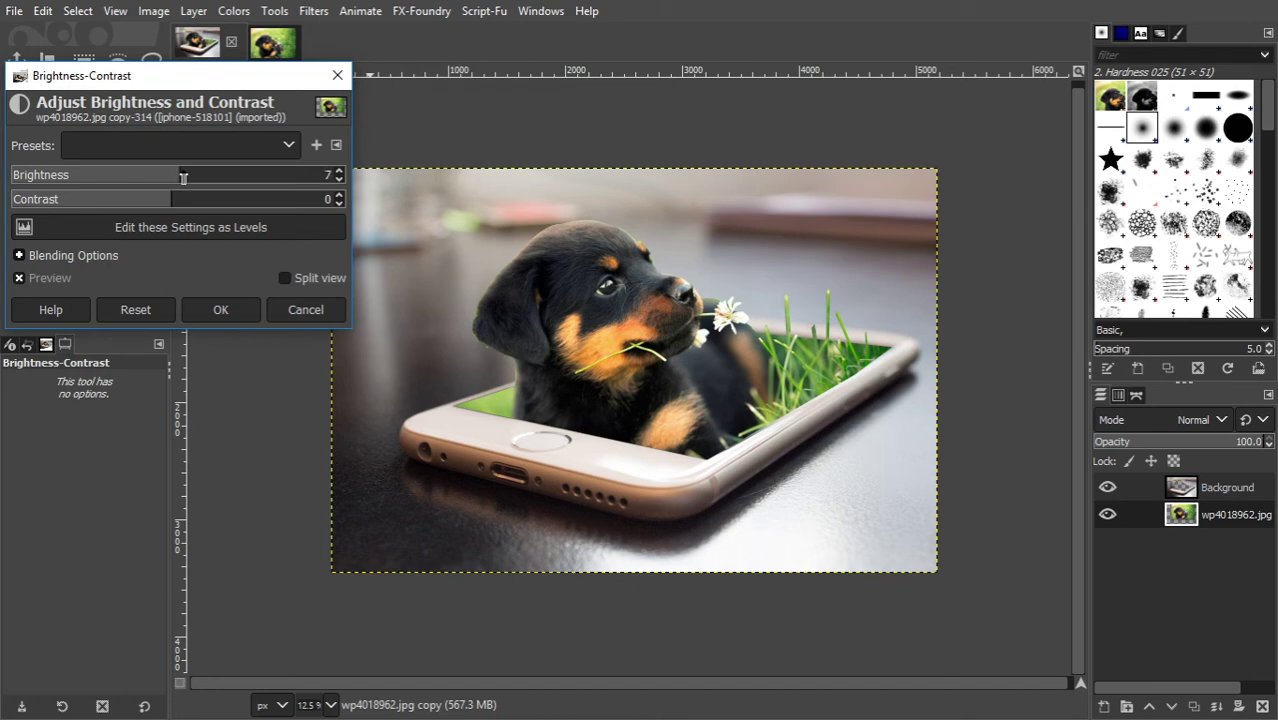
{"action": "left_click_drag", "start_coordinate": [183, 176], "coordinate": [181, 177]}
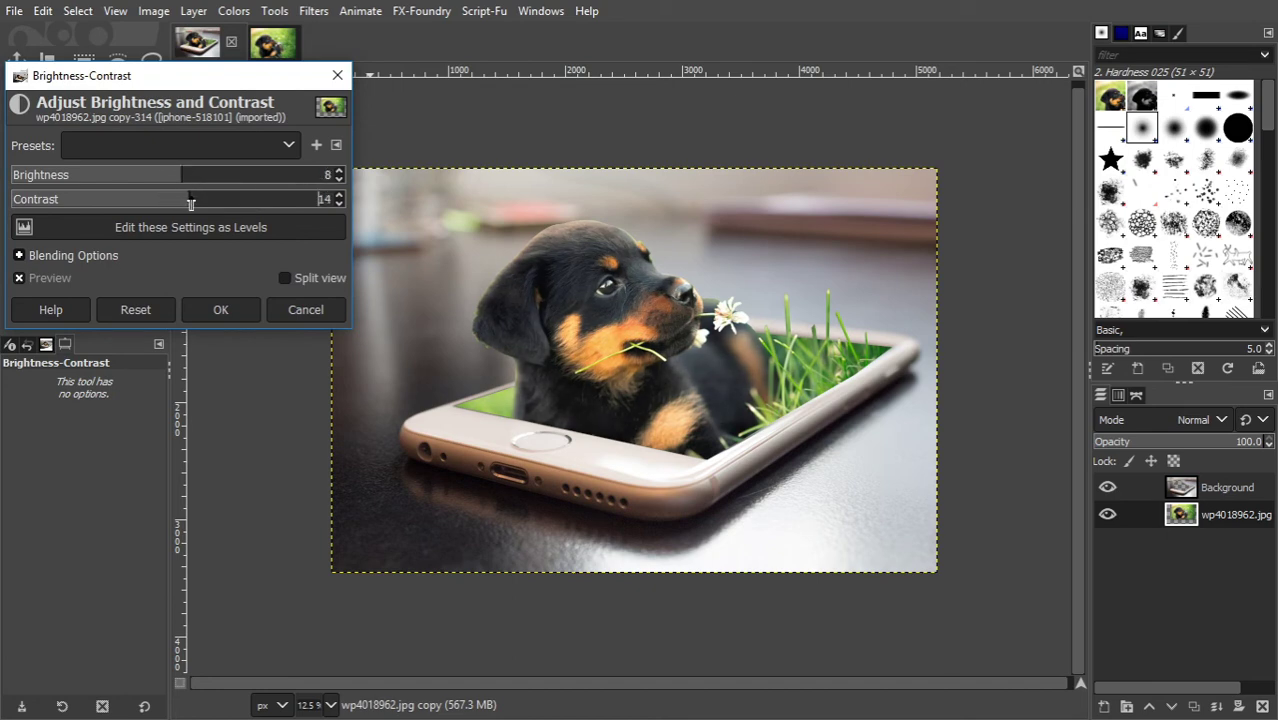
{"action": "left_click", "coordinate": [191, 204]}
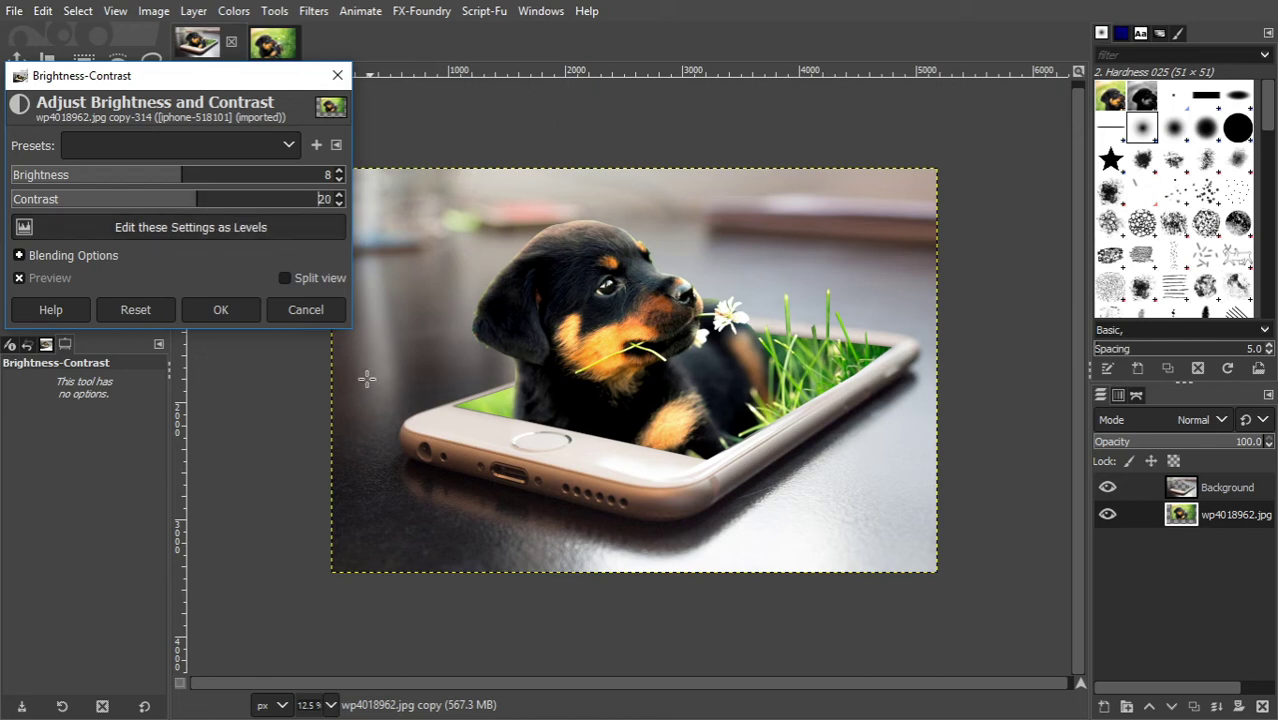
{"action": "left_click", "coordinate": [240, 310]}
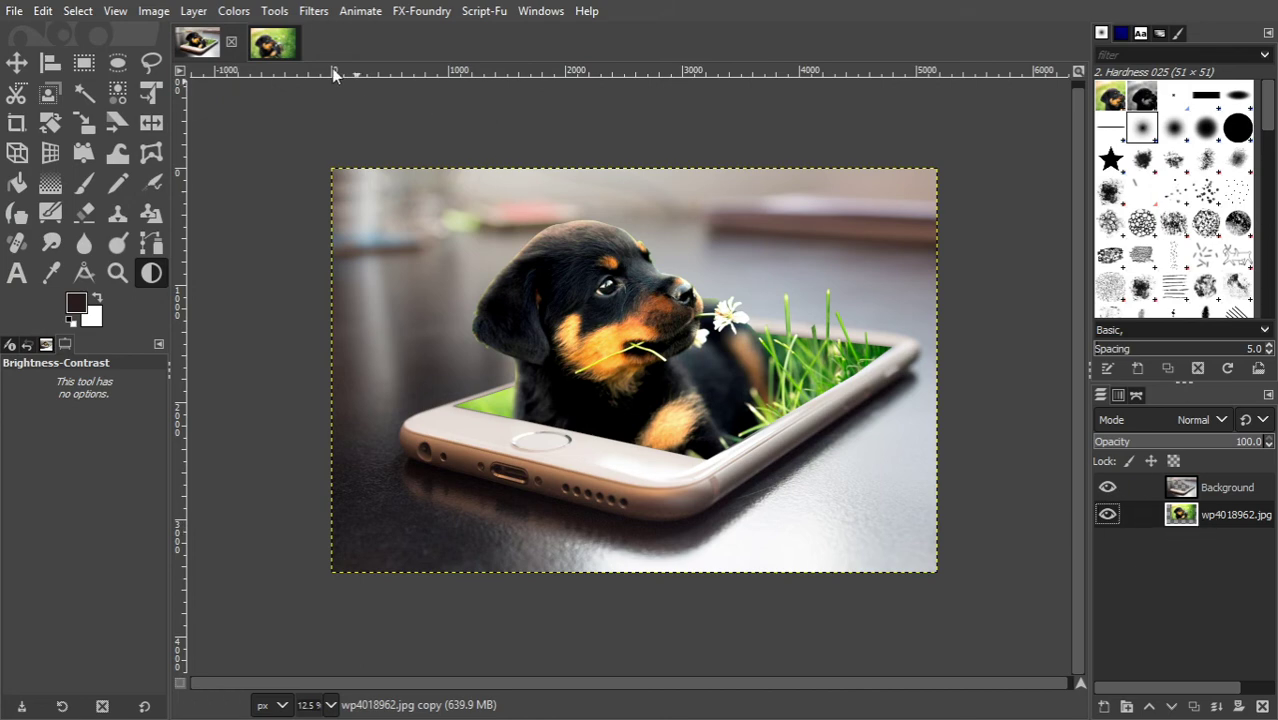
Step: Increase the puppy layer's saturation to a scale of 1.279
{"action": "left_click", "coordinate": [229, 14]}
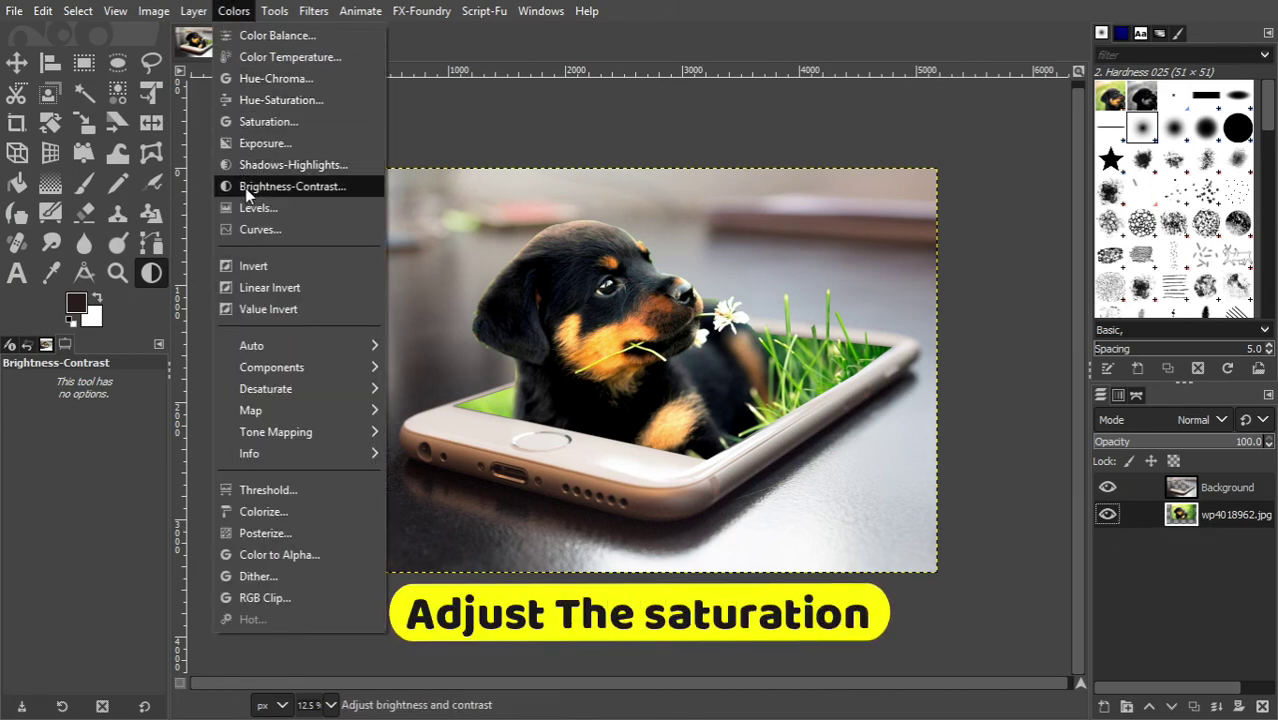
{"action": "left_click", "coordinate": [265, 122]}
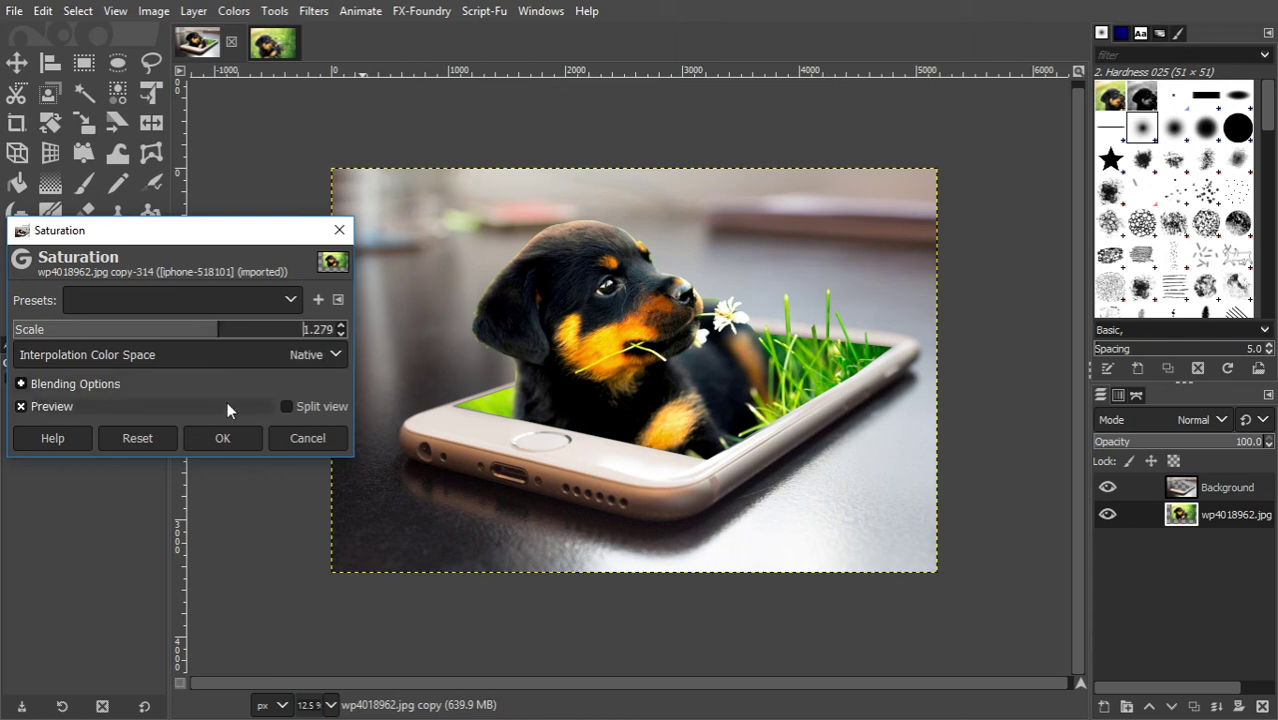
{"action": "left_click", "coordinate": [224, 439]}
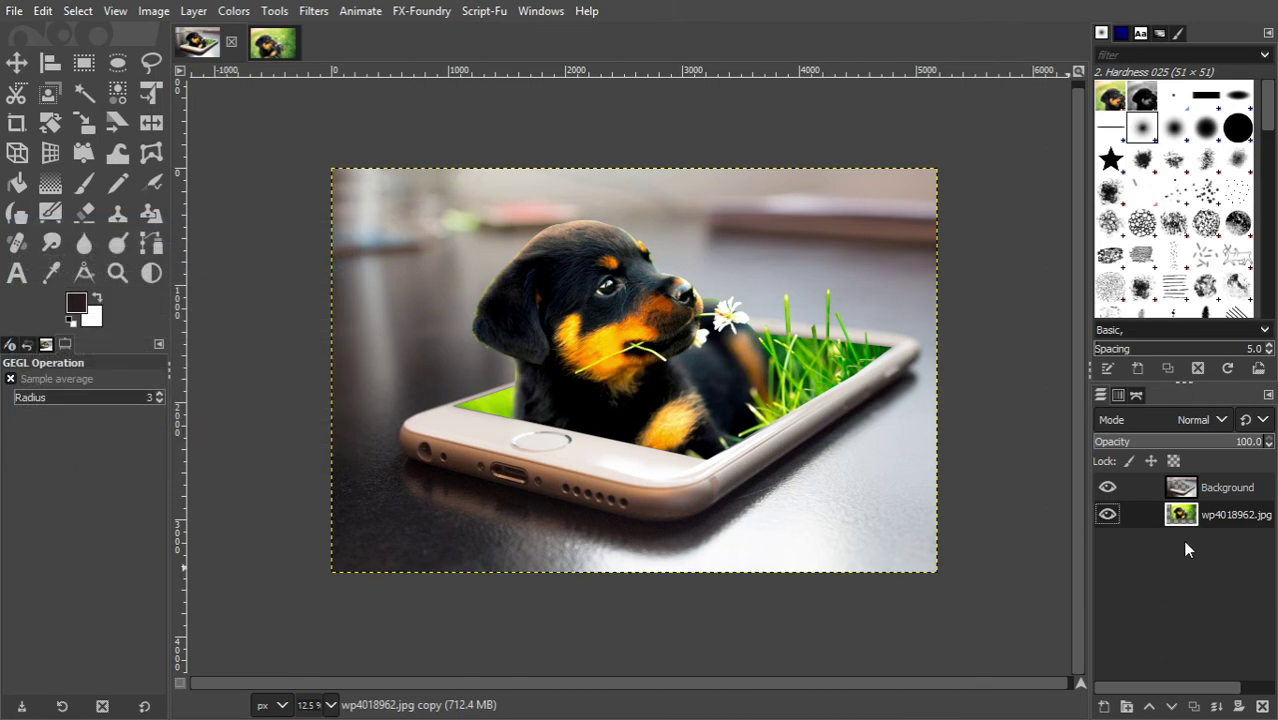
Step: Create a new layer from the visible image and darken it with a Value curve point at input 148, output 116
{"action": "right_click", "coordinate": [1240, 495]}
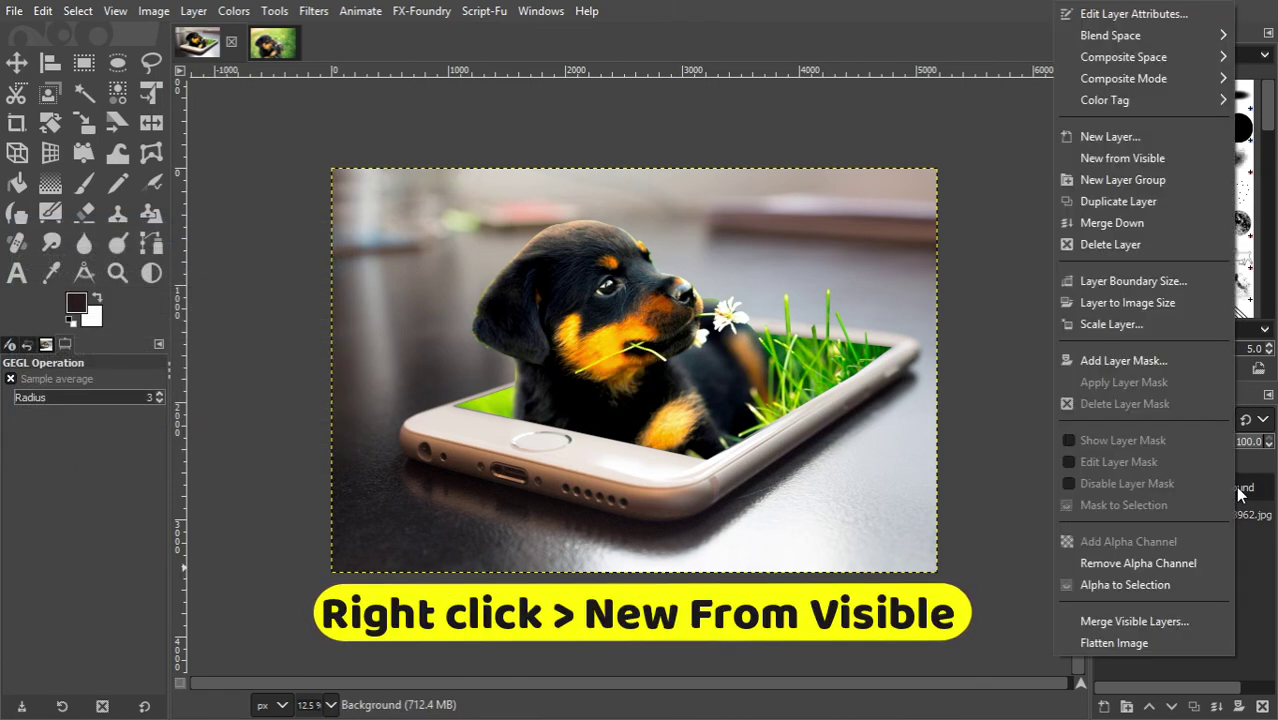
{"action": "left_click", "coordinate": [1149, 158]}
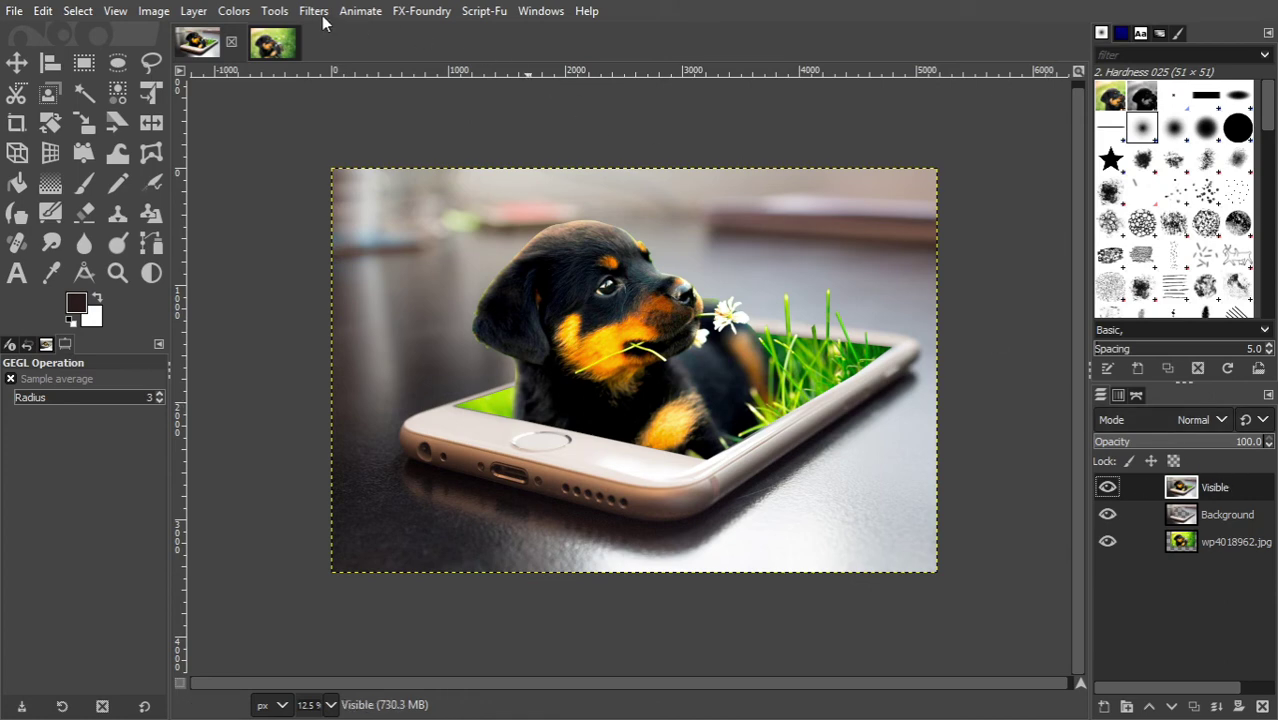
{"action": "left_click", "coordinate": [234, 11]}
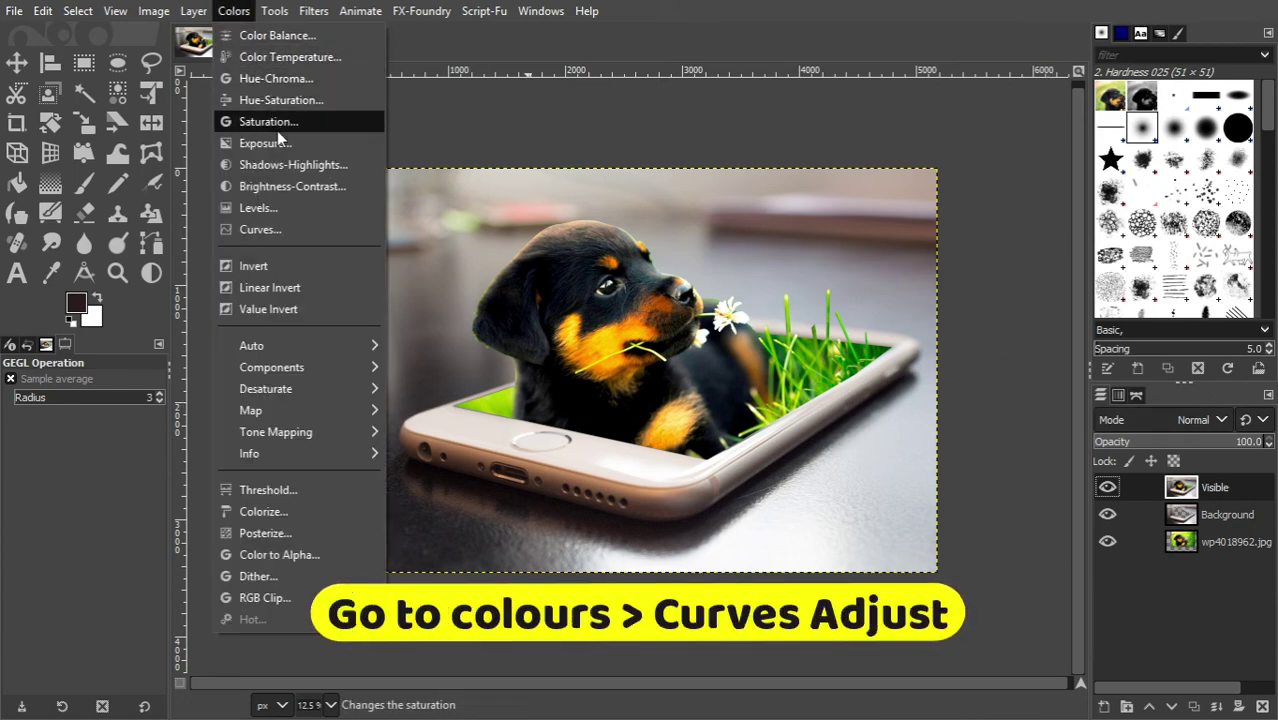
{"action": "left_click", "coordinate": [262, 229]}
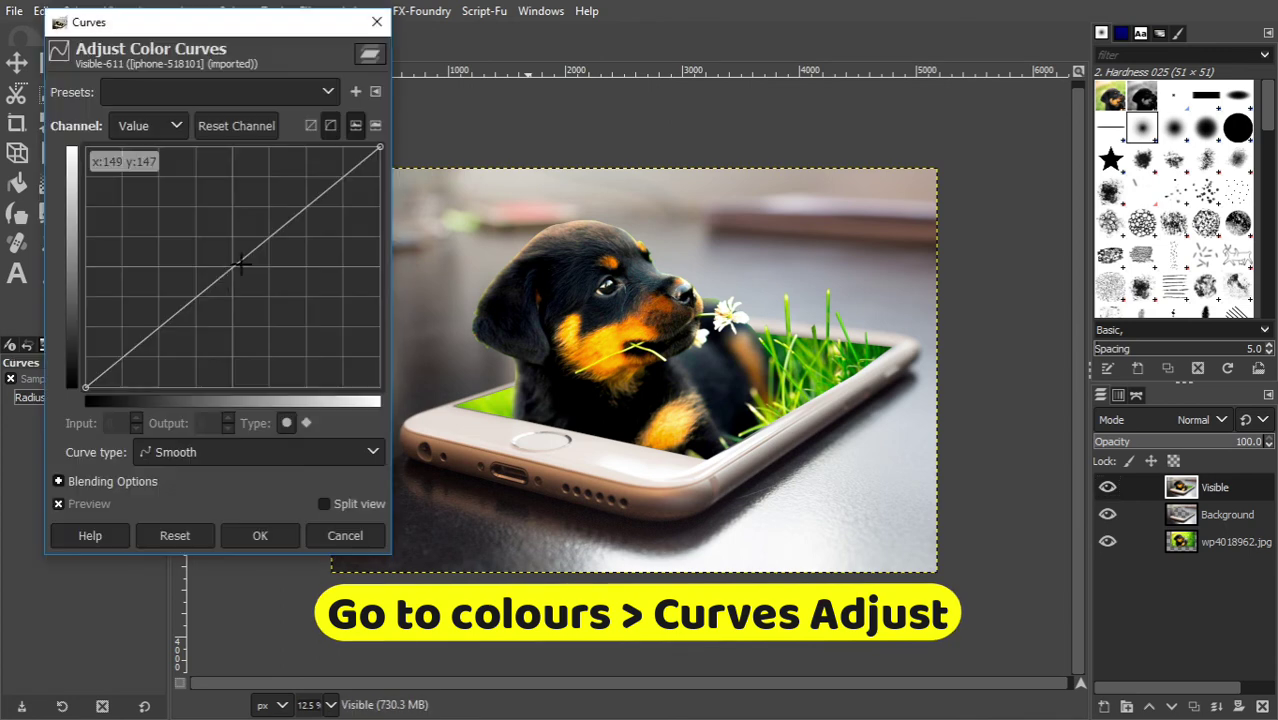
{"action": "left_click_drag", "start_coordinate": [195, 301], "coordinate": [256, 279]}
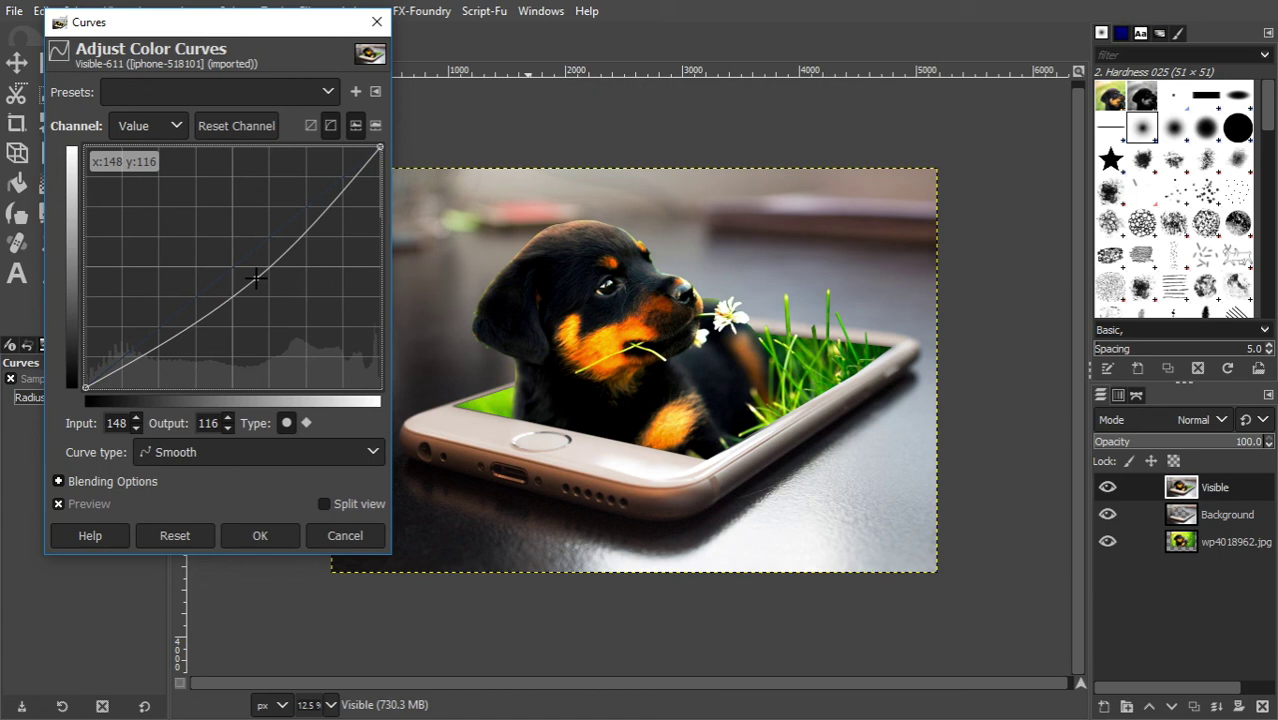
{"action": "left_click", "coordinate": [270, 533]}
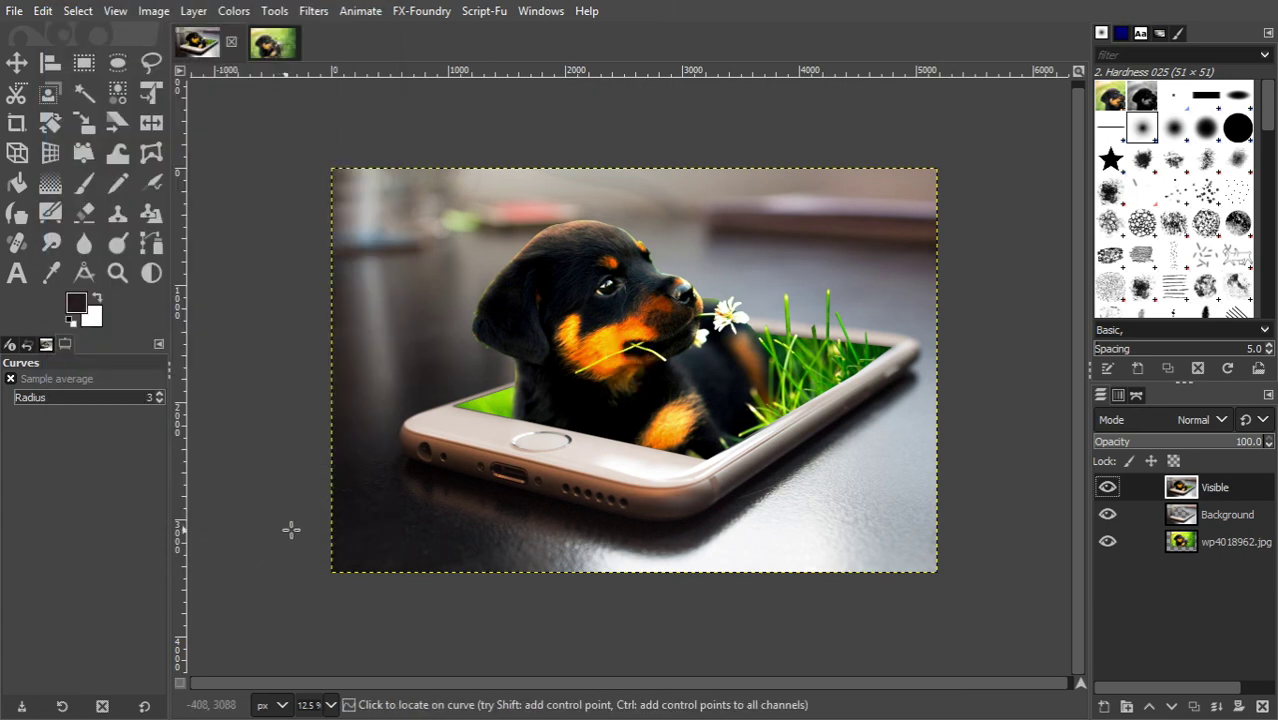
{"action": "scroll", "coordinate": [998, 463], "scroll_direction": "down", "scroll_amount": 1}
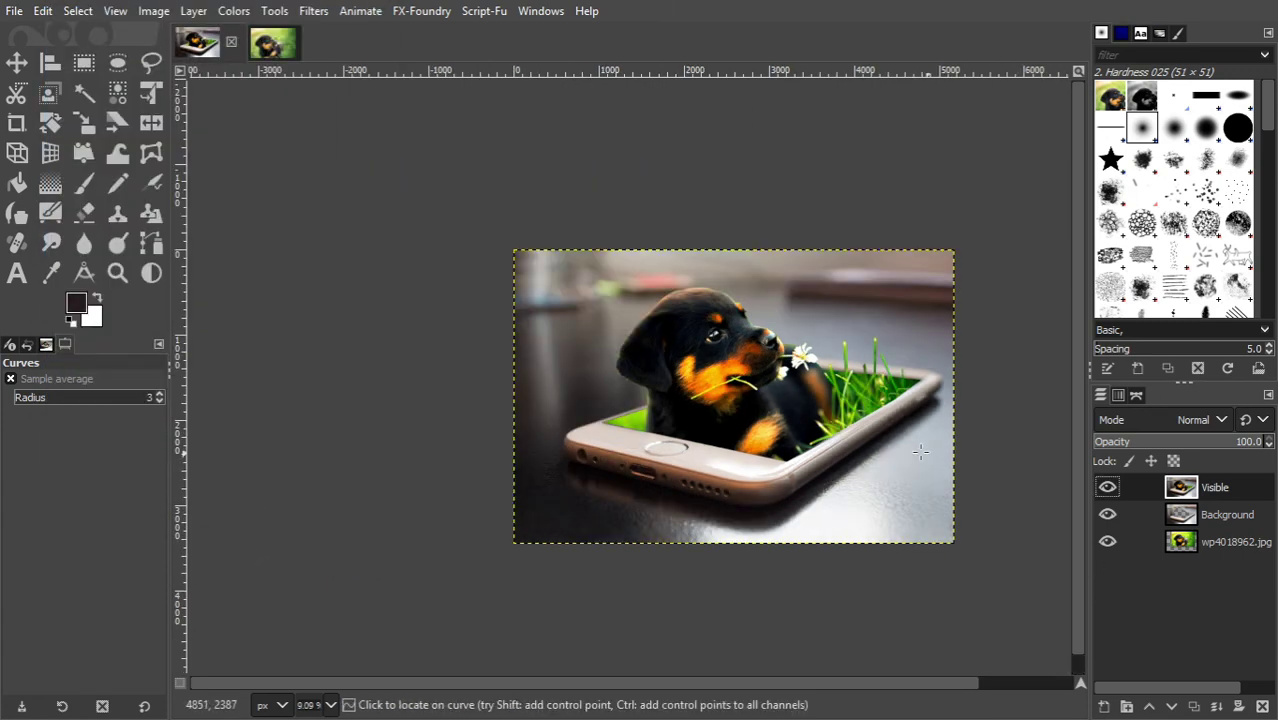
{"action": "scroll", "coordinate": [788, 437], "scroll_direction": "up", "scroll_amount": 2}
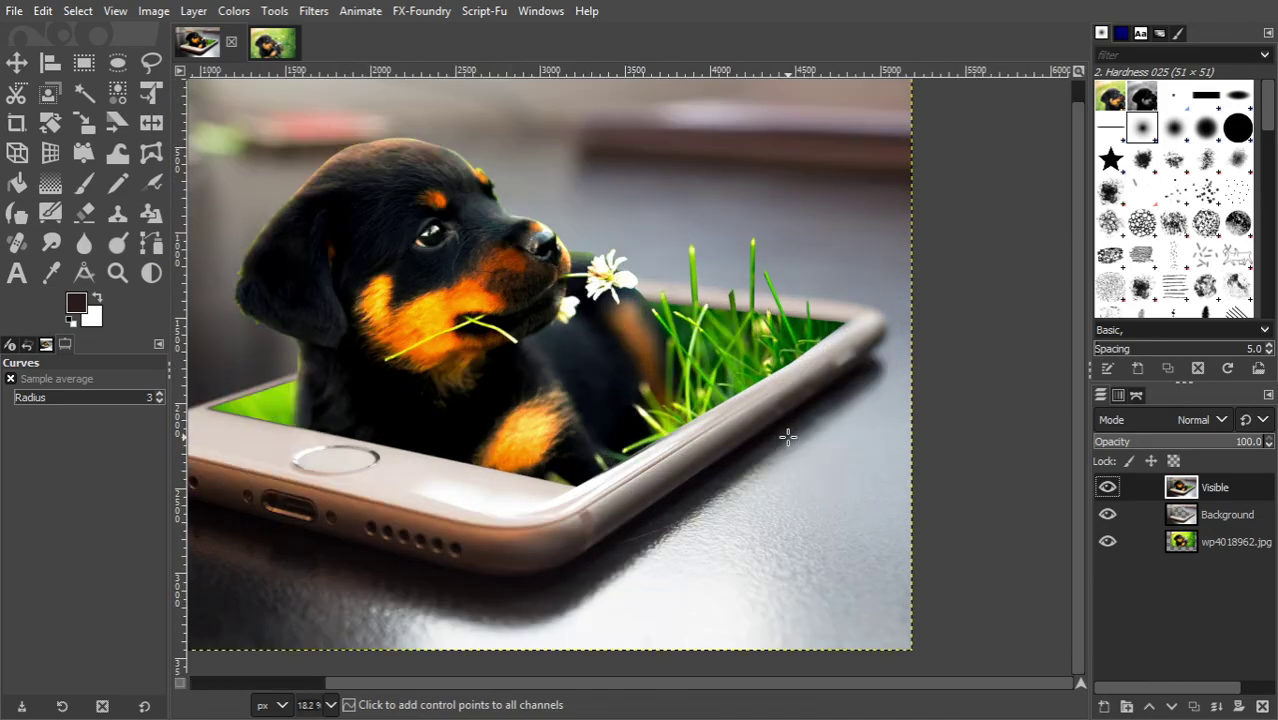